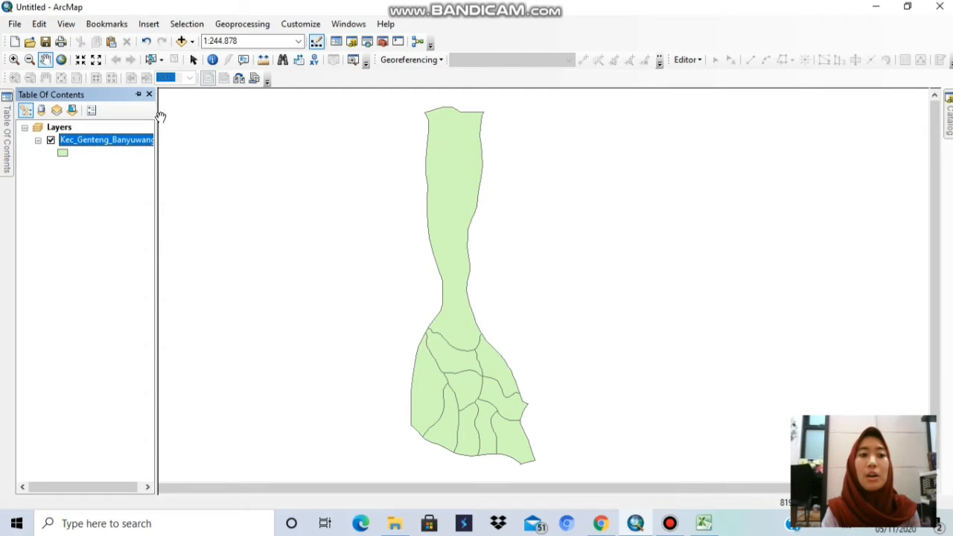
Open the attribute table of the Kec_Genteng_Banyuwangi layer
right_click(124, 140)
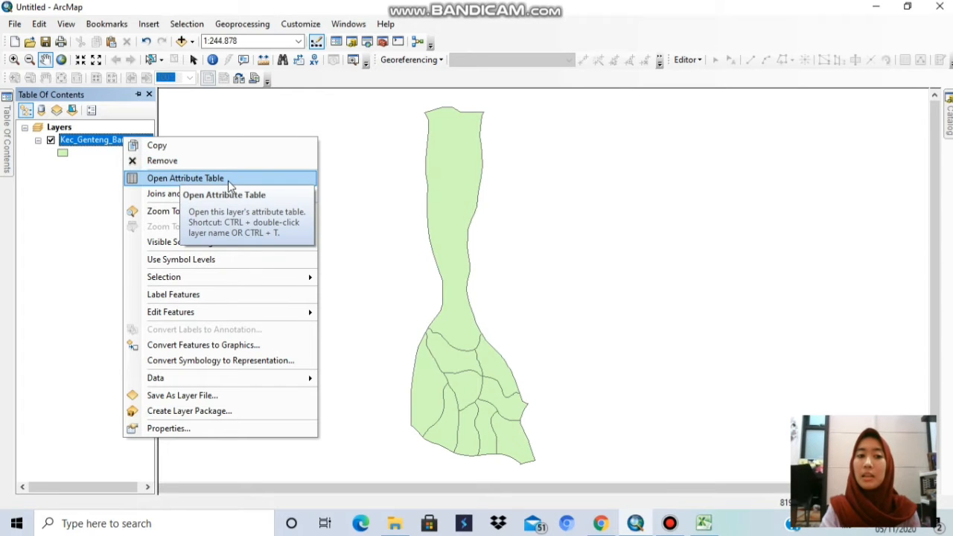
click(257, 184)
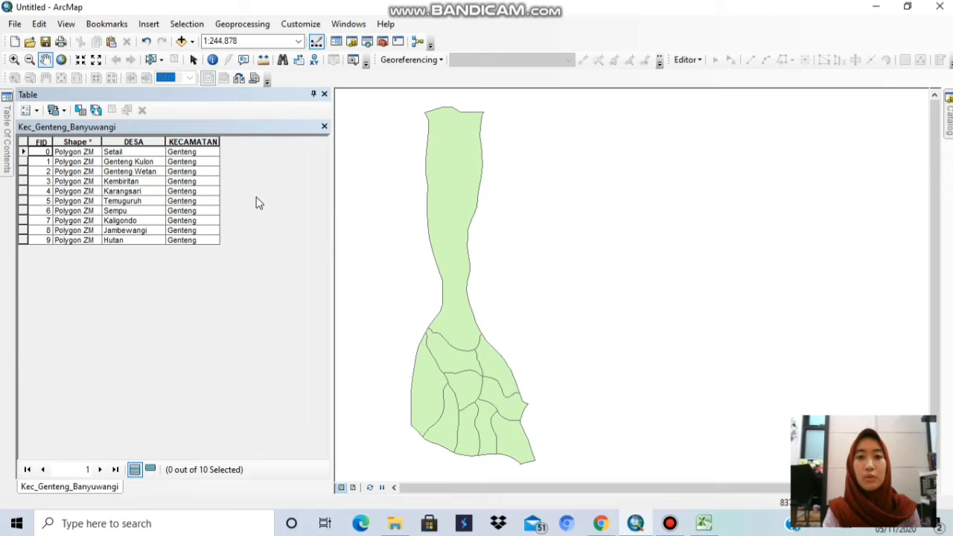
Find Microsoft Excel 2010 on the computer and launch it with a blank workbook
click(186, 524)
text(ex)
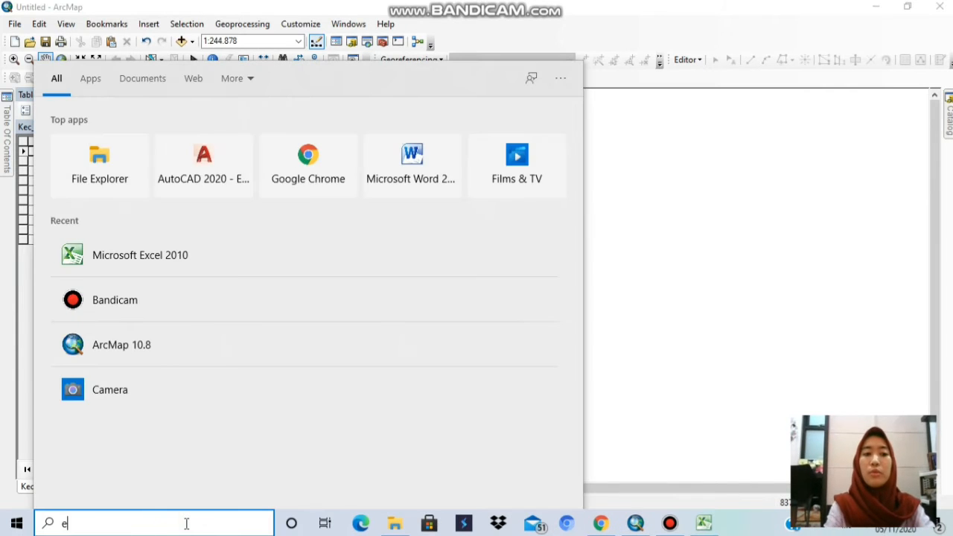
key(Escape)
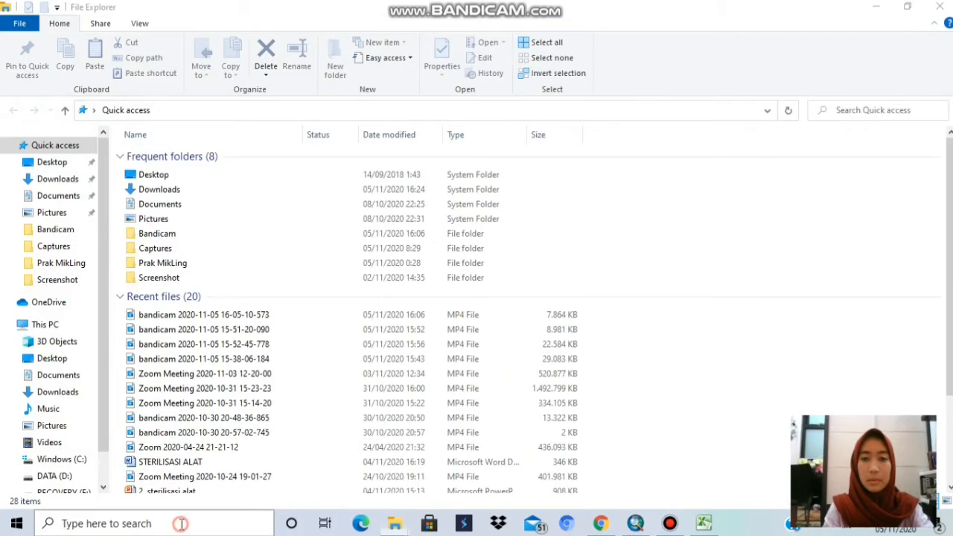
click(182, 524)
key(Escape)
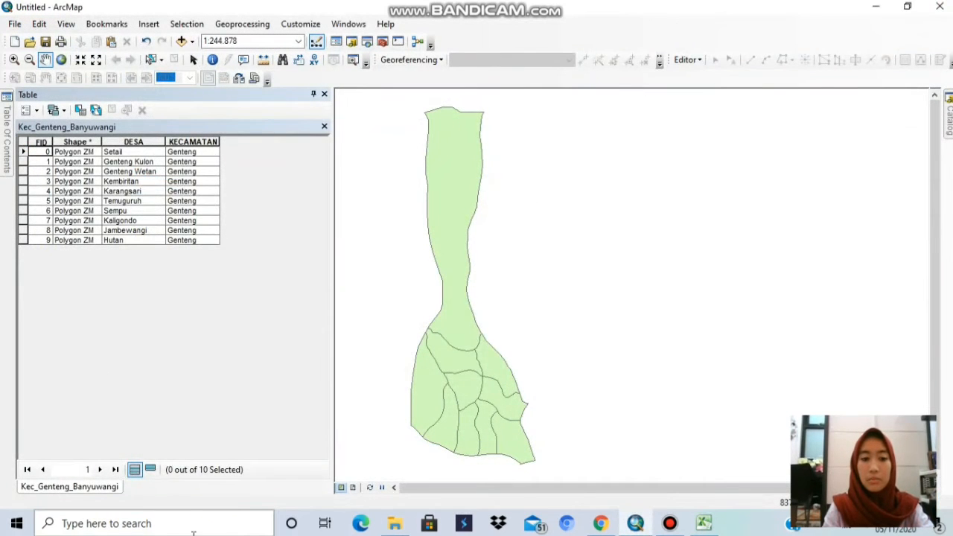
key(super)
text(ex)
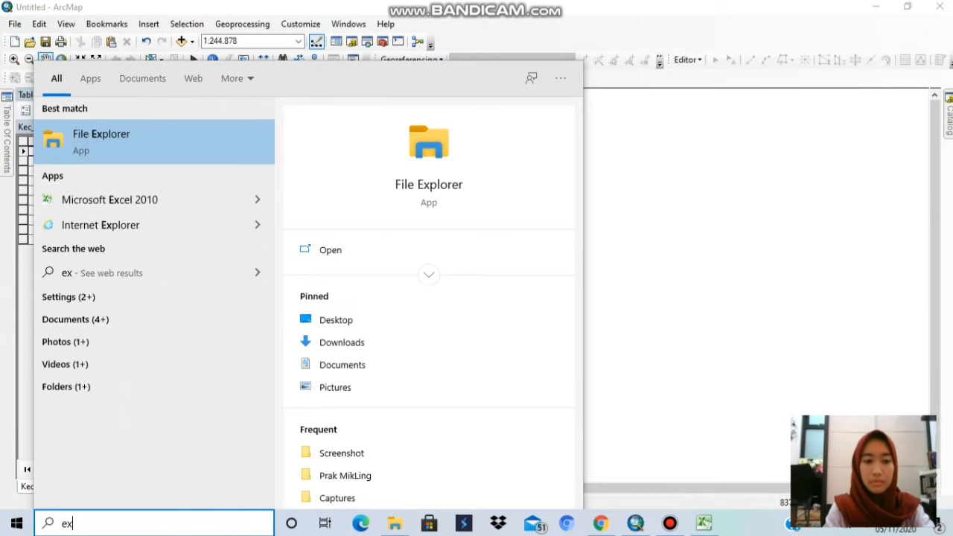
key(BackSpace)
click(234, 145)
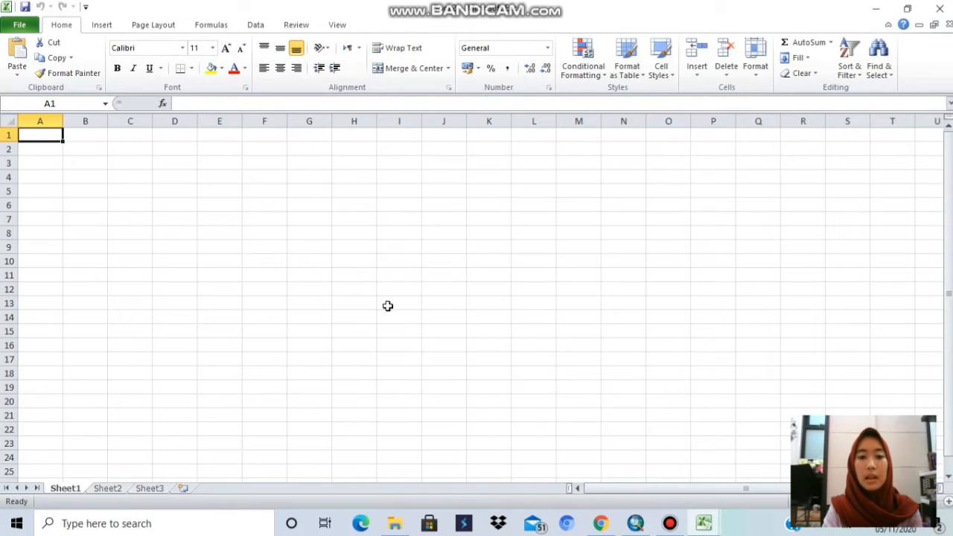
Check the field name in the ArcMap attribute table, then enter the header DESA in cell A1 of the blank Excel workbook
click(635, 524)
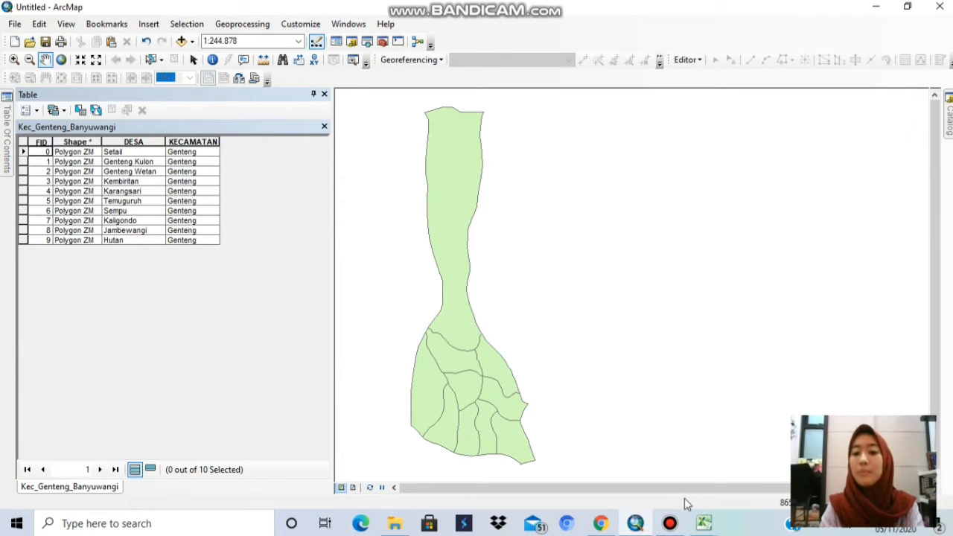
mouse_move(707, 526)
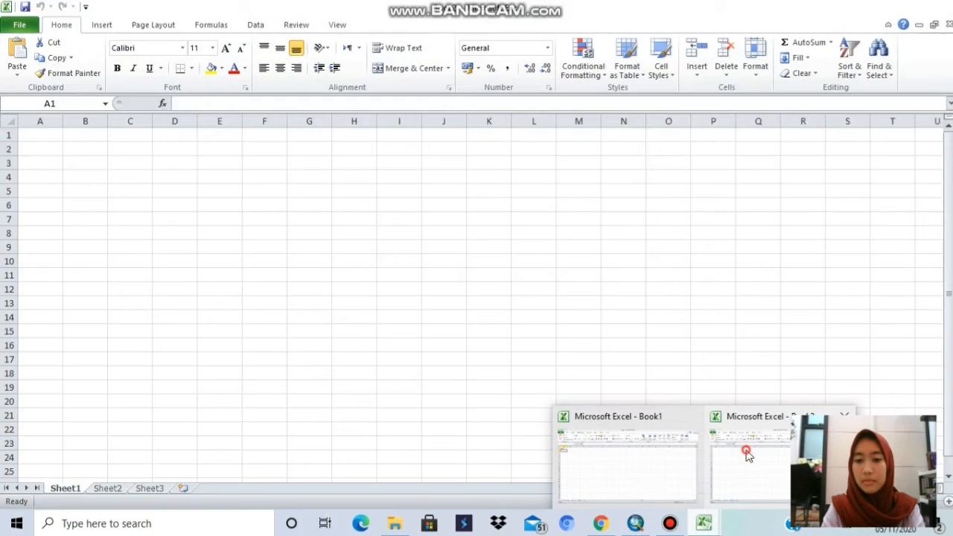
click(747, 455)
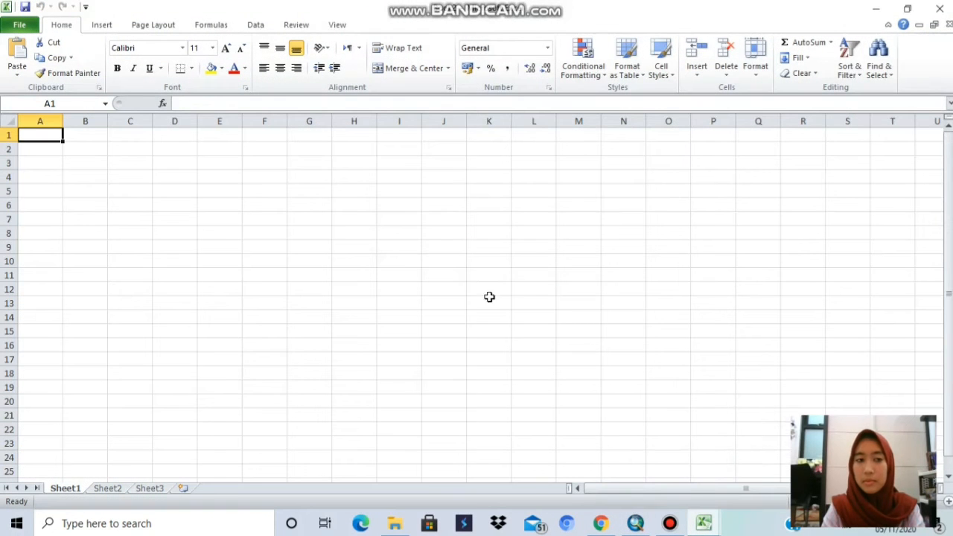
text(D)
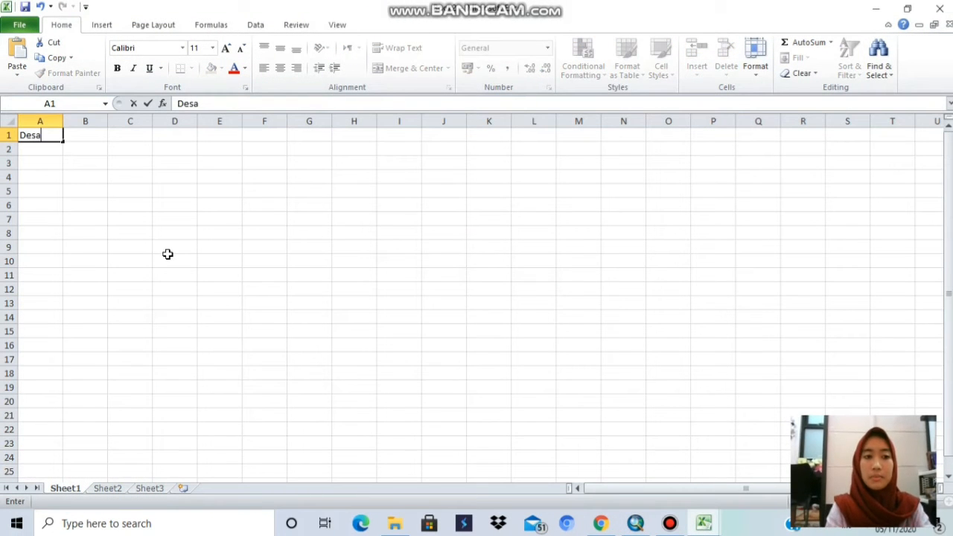
text(ESA)
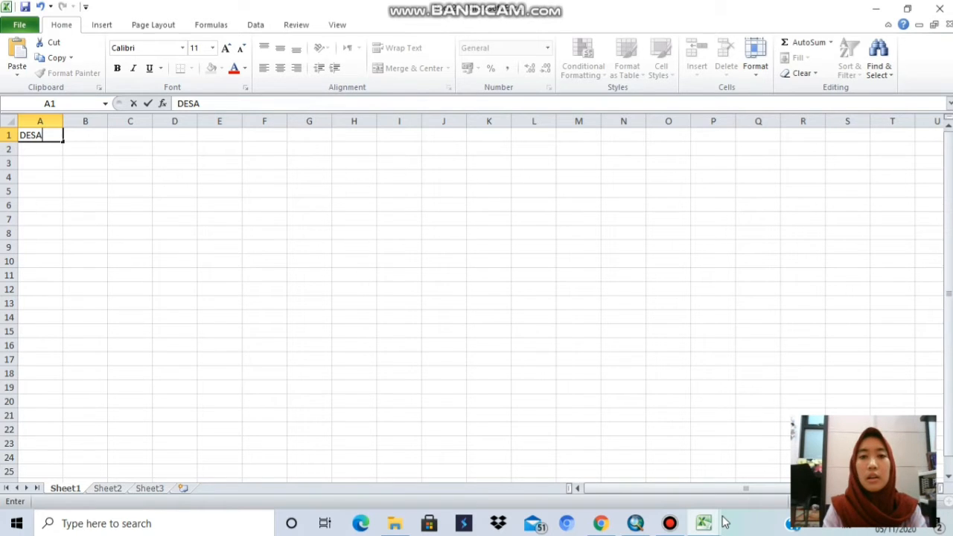
Switch to ArcMap and copy the village name Setail from the DESA column of the attribute table
click(636, 524)
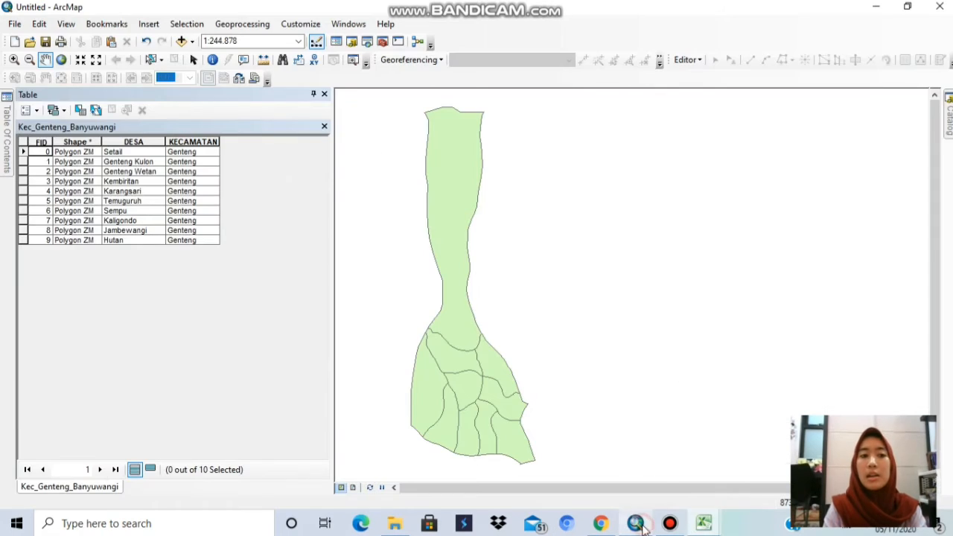
click(133, 153)
right_click(132, 152)
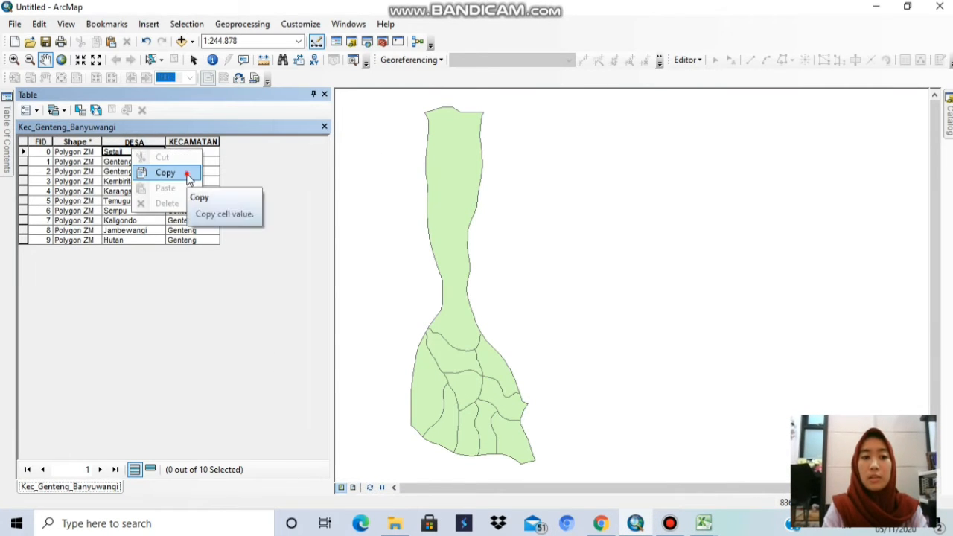
click(165, 172)
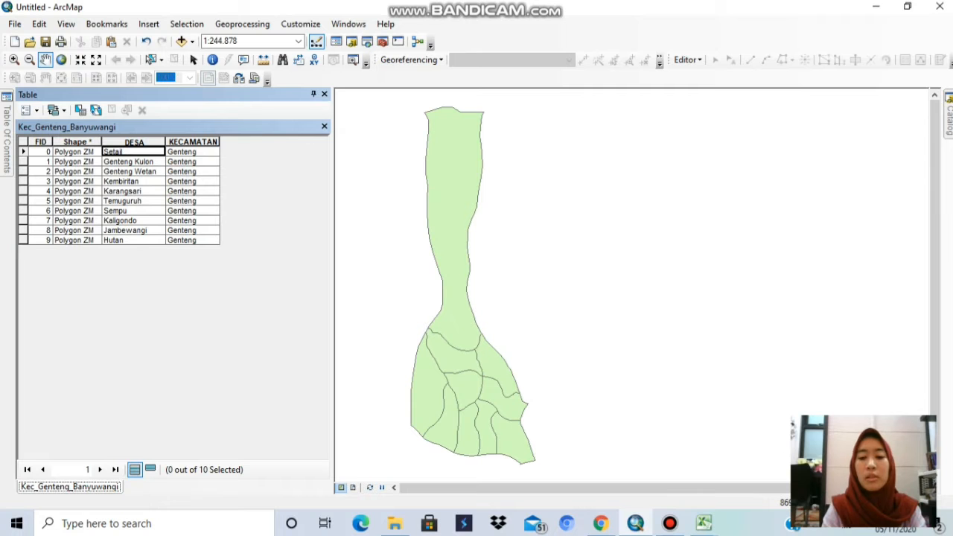
Close the spare Excel workbook Book1 without saving its changes
mouse_move(693, 522)
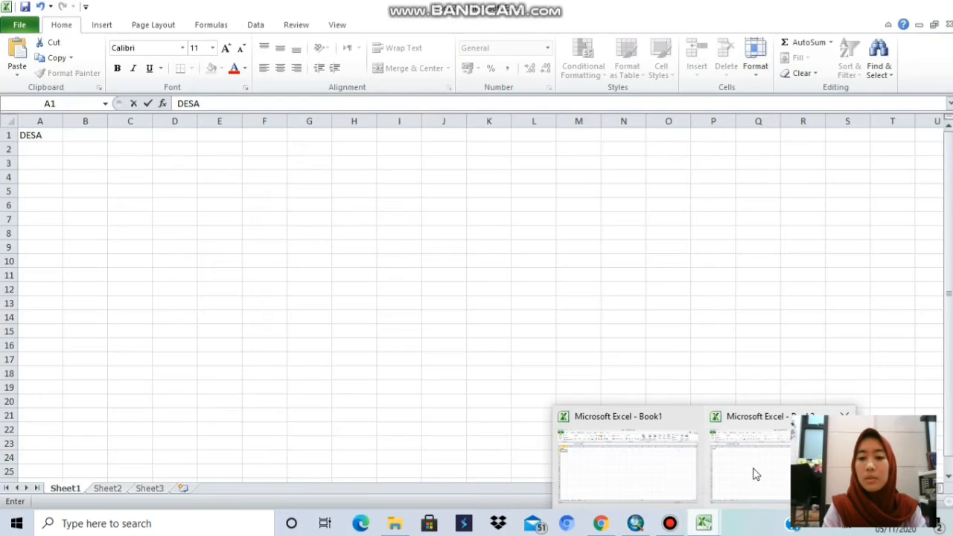
click(693, 417)
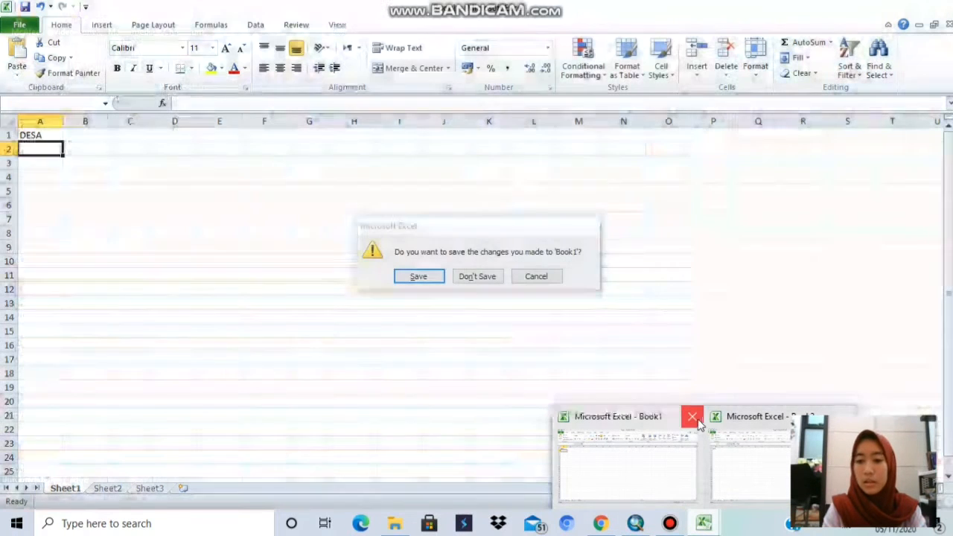
click(475, 277)
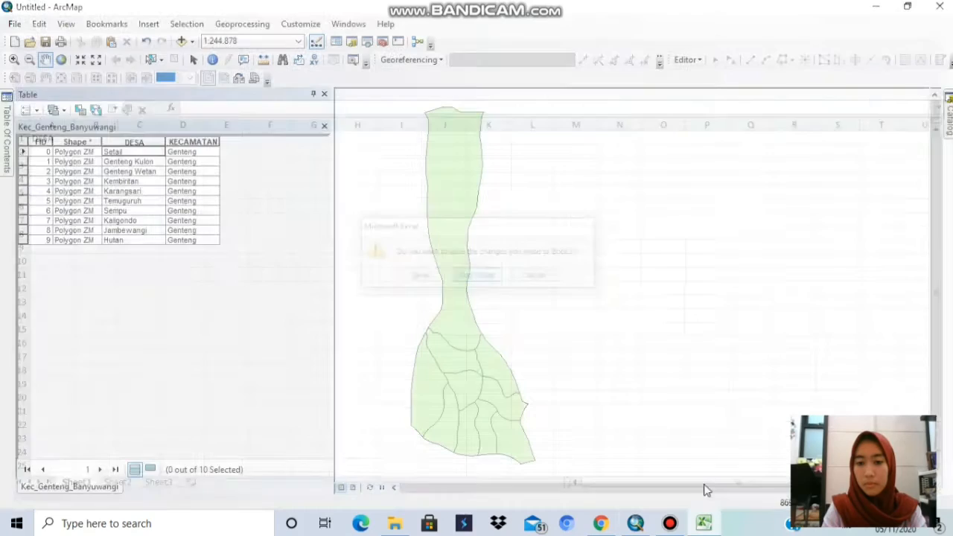
Switch to the remaining Excel workbook and paste Setail into cell A2 below the DESA header
click(704, 523)
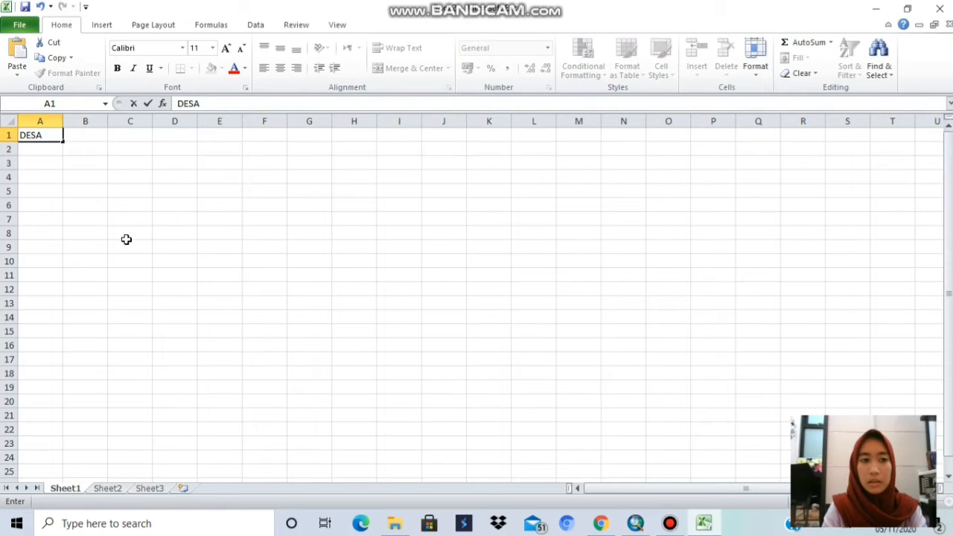
click(46, 148)
right_click(48, 148)
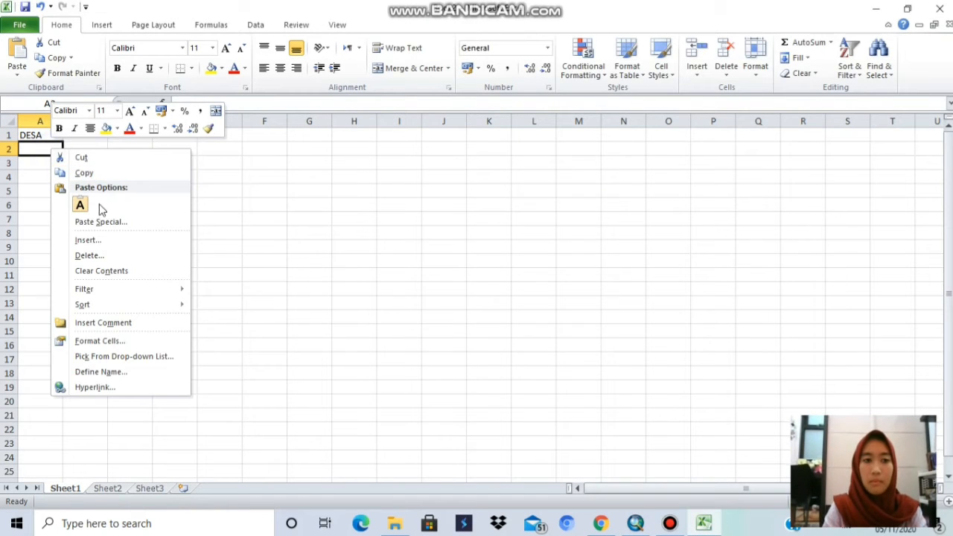
click(28, 157)
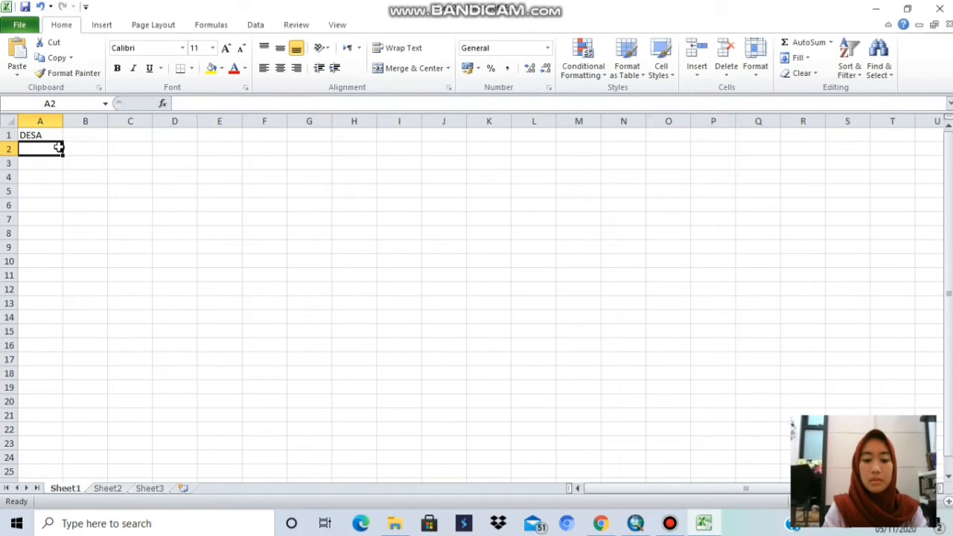
key(ctrl+v)
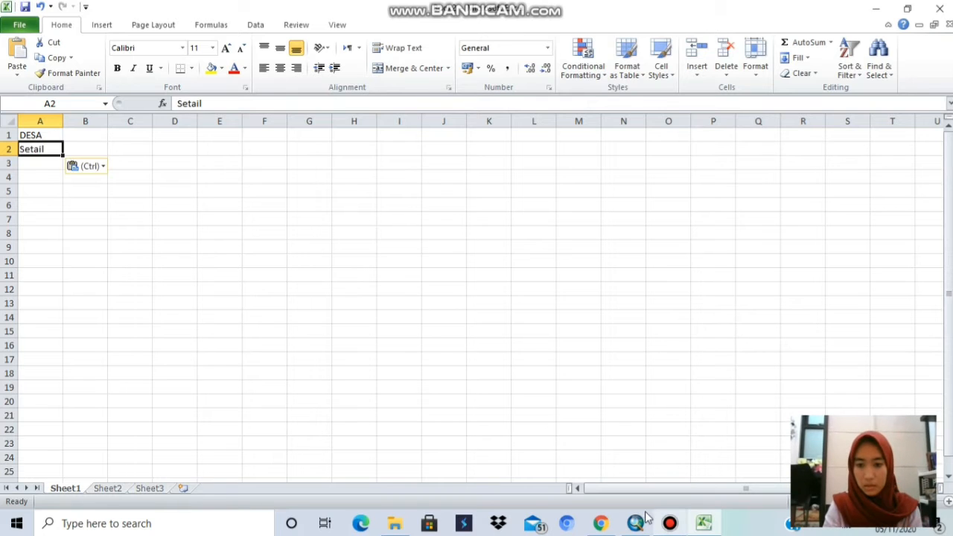
Copy the village name Genteng Kulon from the ArcMap attribute table and paste it into cell A3 in Excel
mouse_move(616, 527)
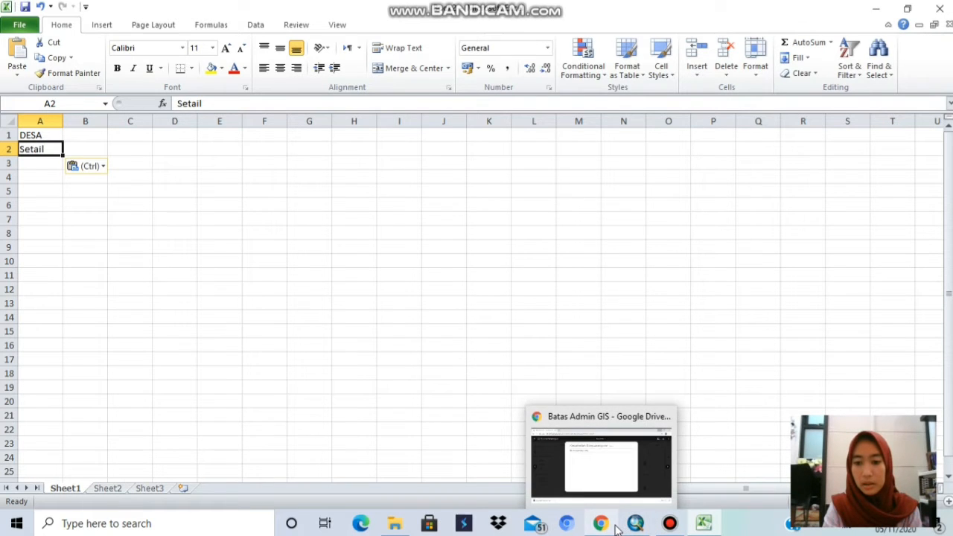
click(635, 524)
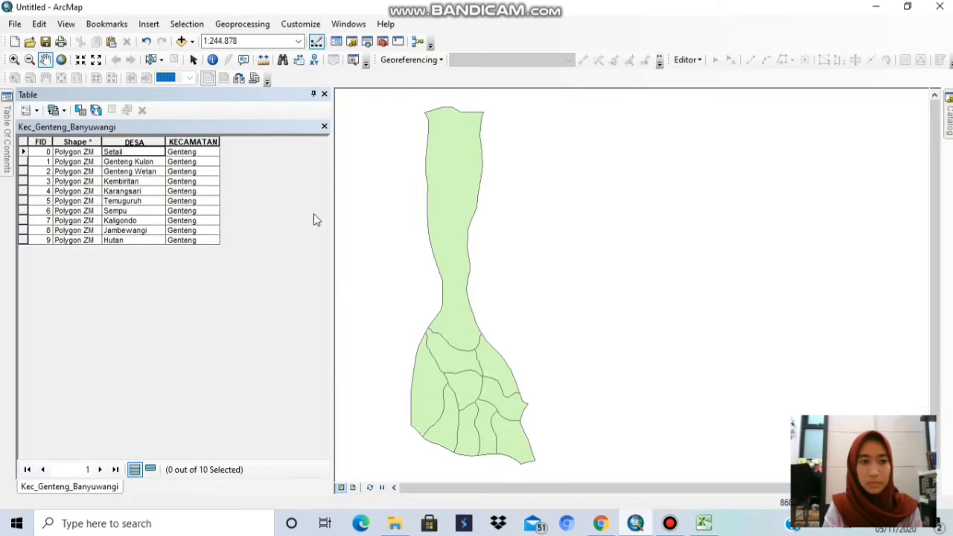
click(119, 163)
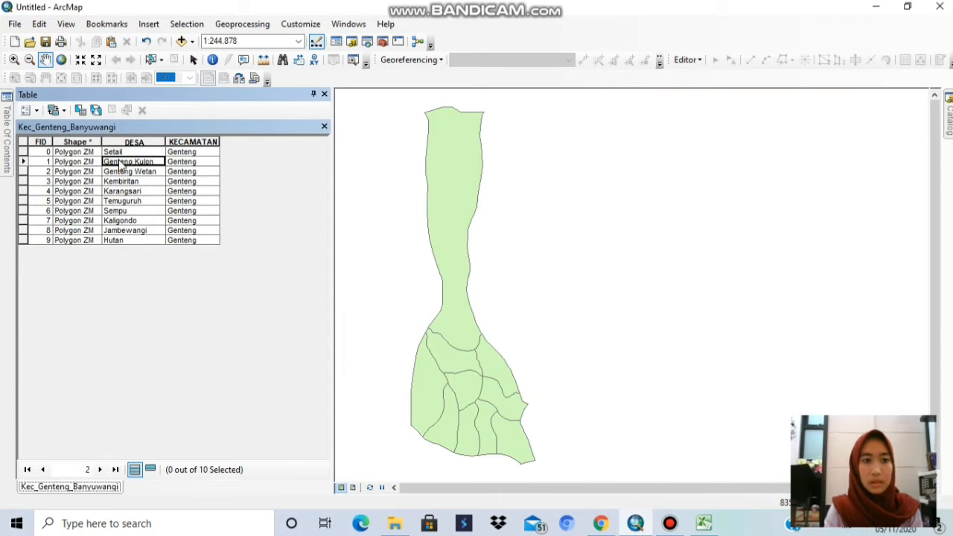
right_click(119, 164)
click(156, 187)
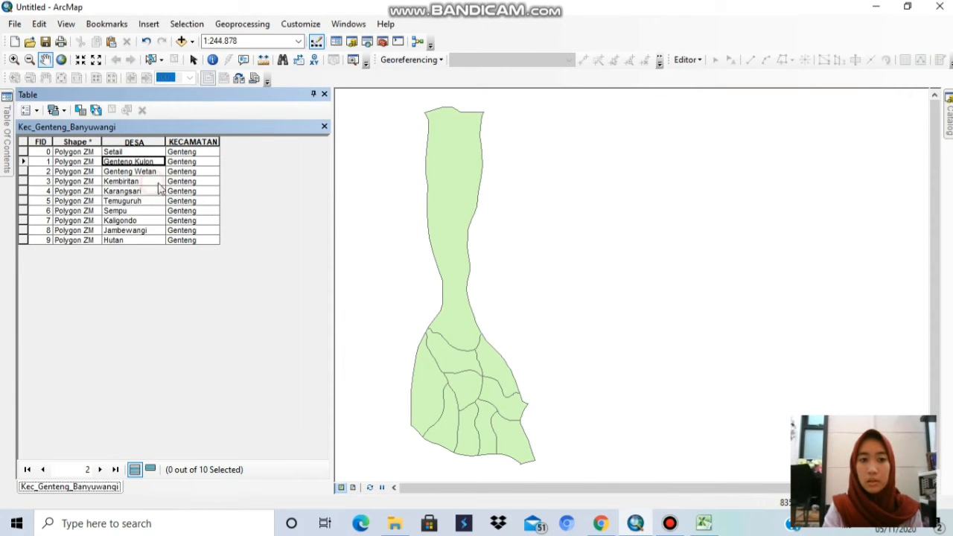
click(704, 523)
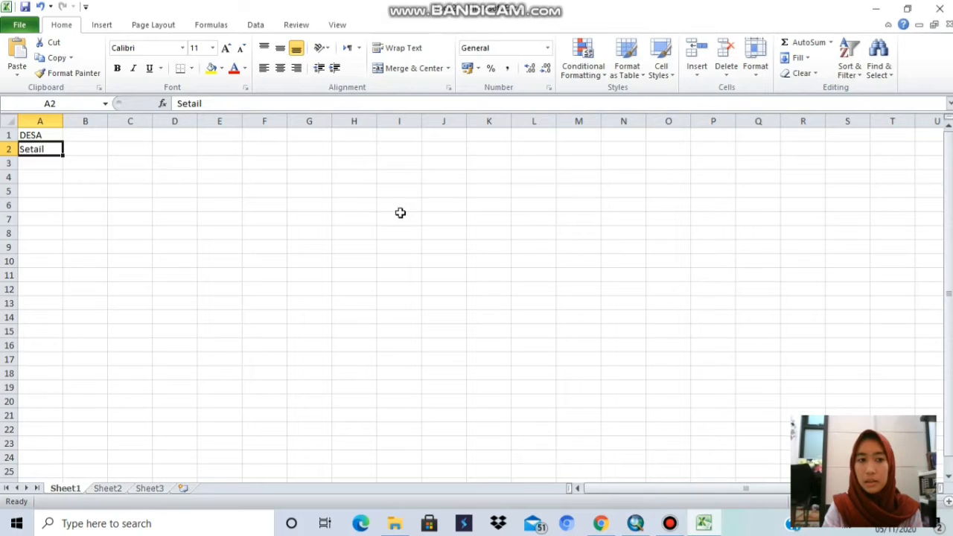
key(Down)
key(ctrl+v)
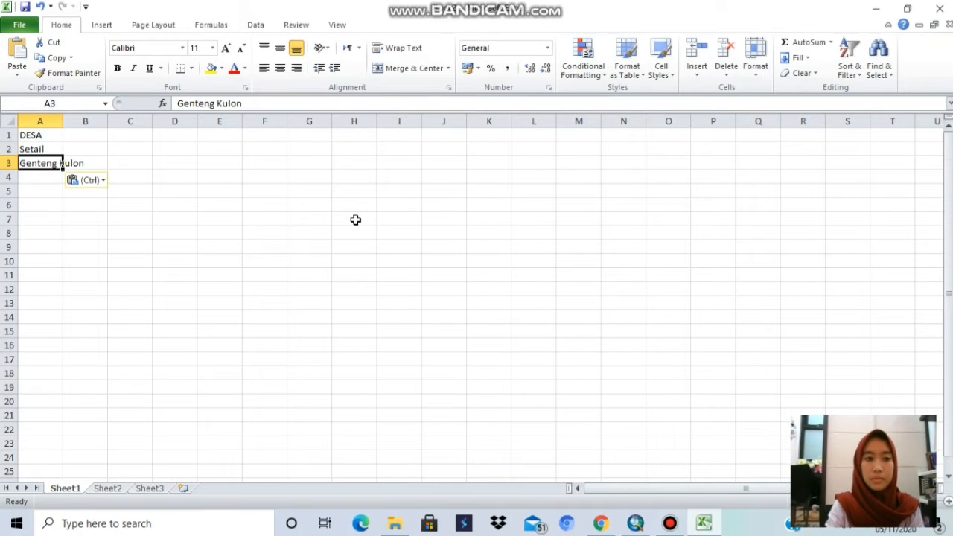
Copy the village name Genteng Wetan from the ArcMap attribute table into cell A4 in Excel
key(Down)
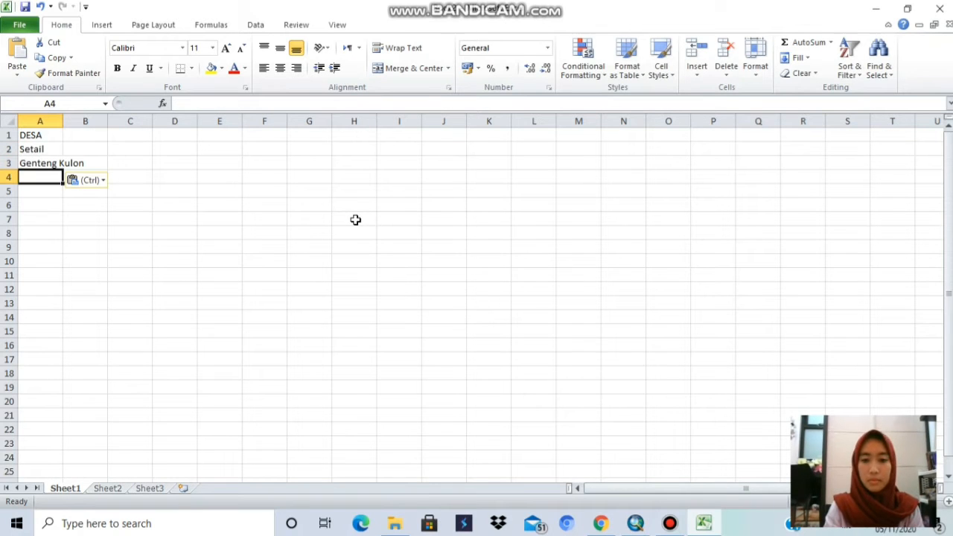
click(635, 524)
click(152, 173)
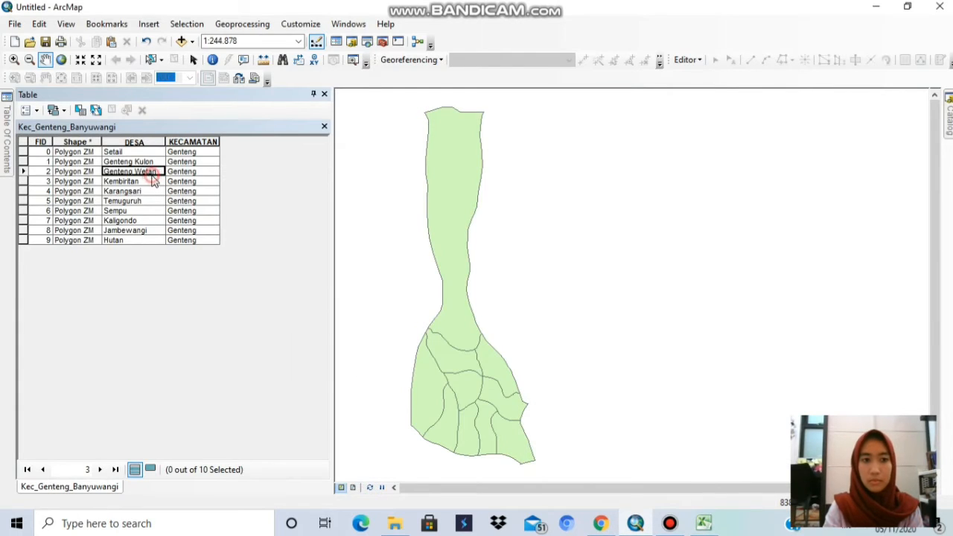
click(703, 524)
key(ctrl+v)
Copy the village name Kembiritan from the ArcMap attribute table into cell A5 in Excel
key(Down)
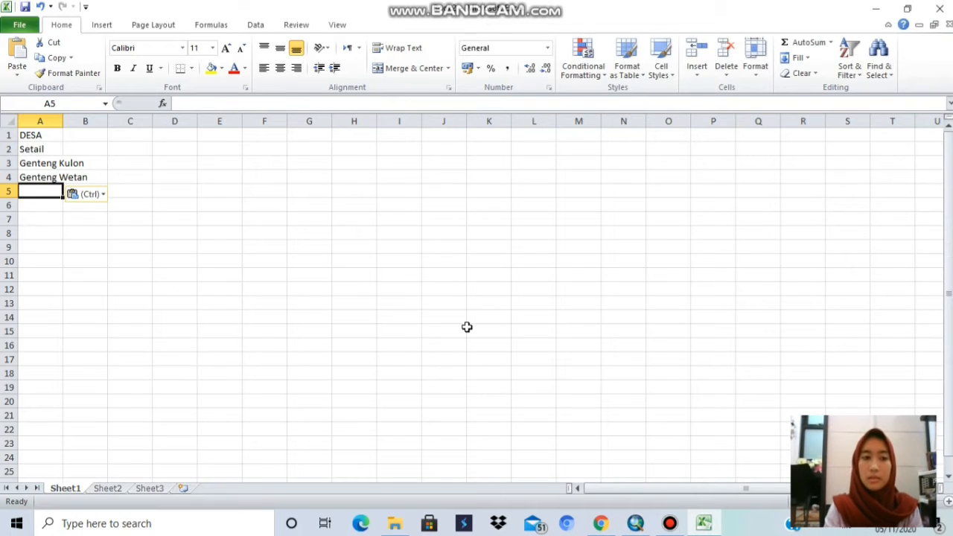
click(635, 523)
click(146, 182)
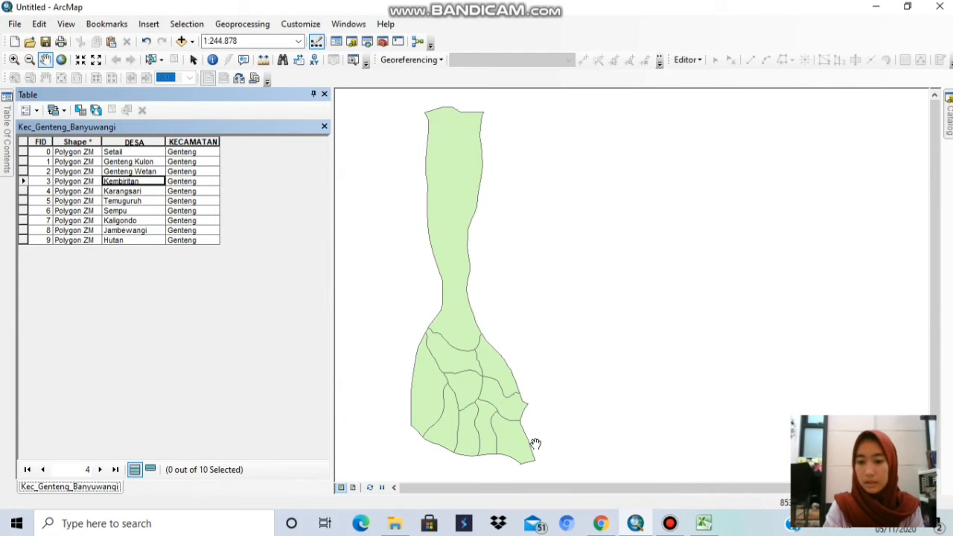
click(702, 525)
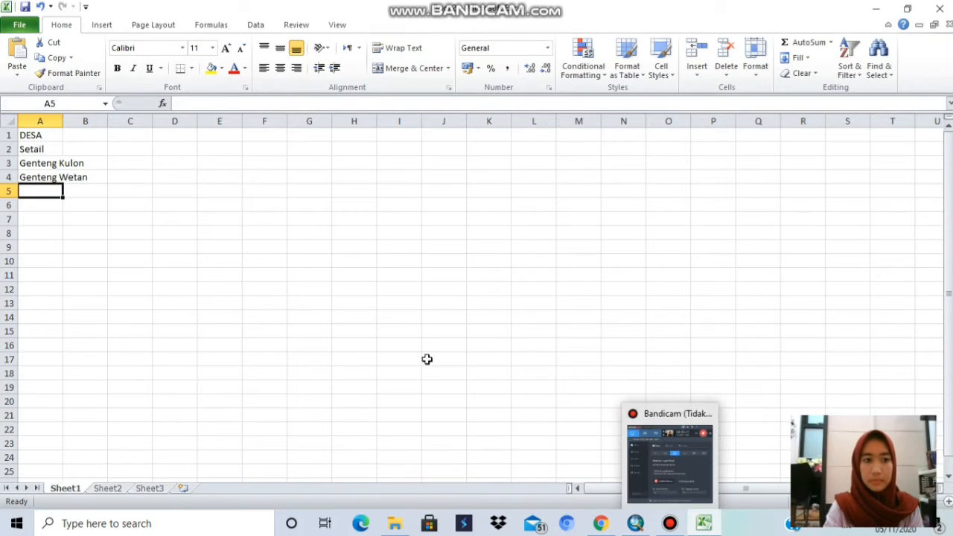
key(ctrl+v)
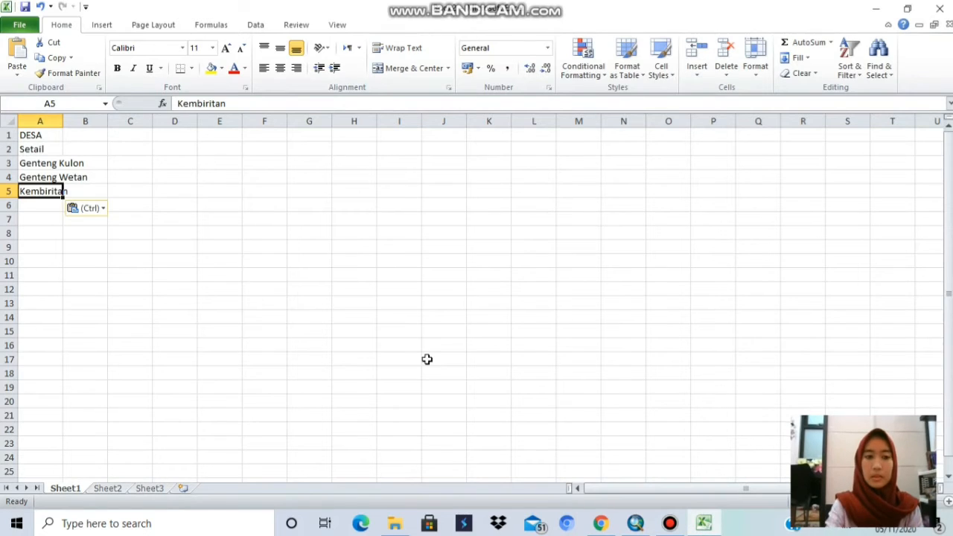
Copy the village name Karangsari from the ArcMap attribute table and paste it into cell A6 in Excel
click(633, 525)
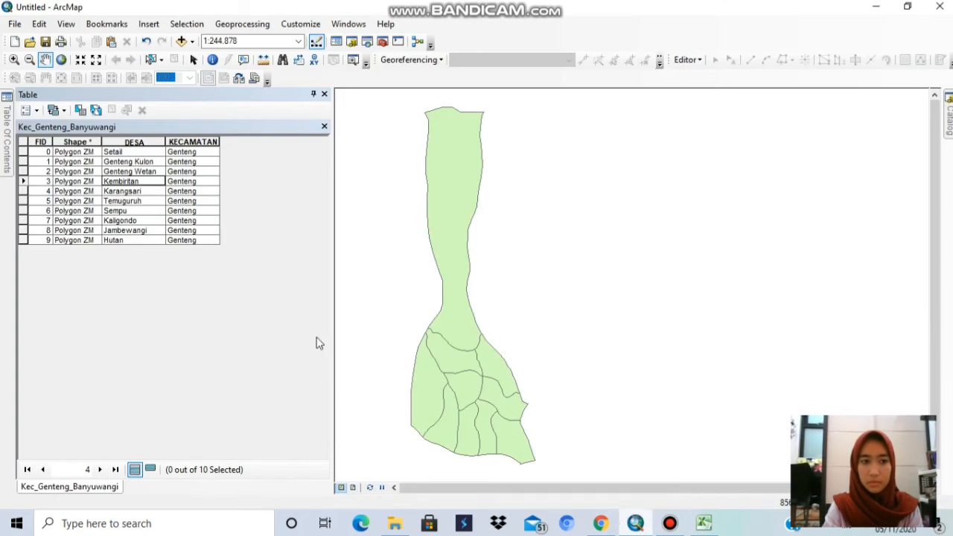
click(137, 192)
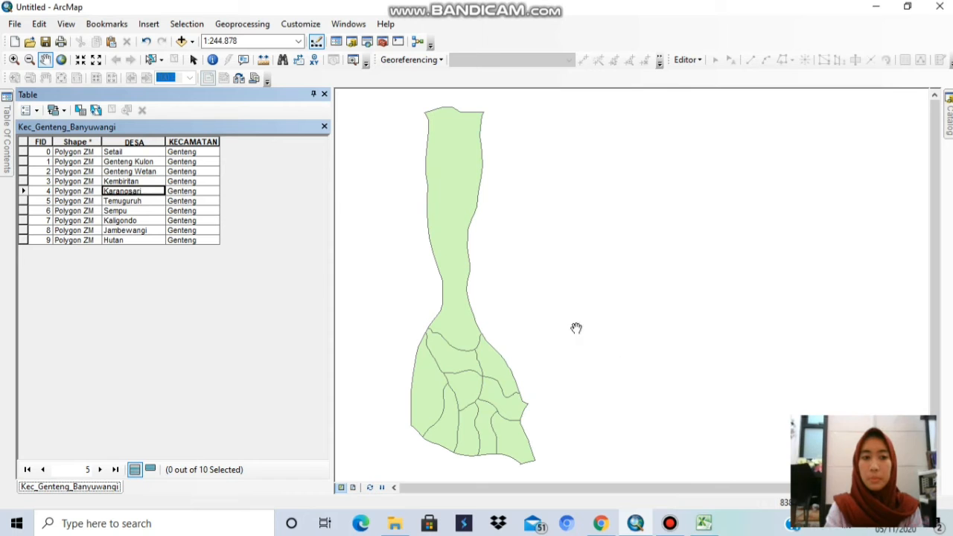
click(690, 531)
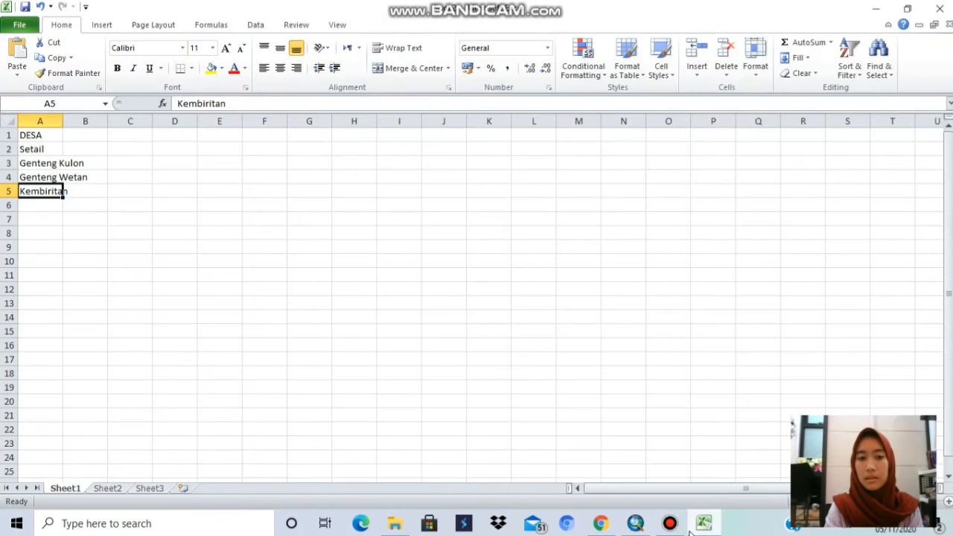
key(Return)
key(ctrl+v)
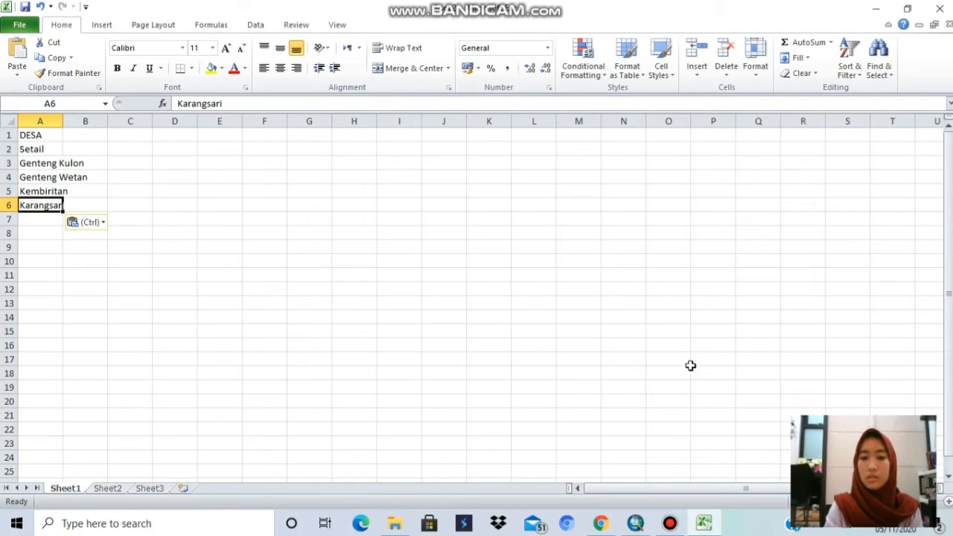
Copy the village name Temuguruh from the ArcMap attribute table into cell A7 in Excel
click(633, 525)
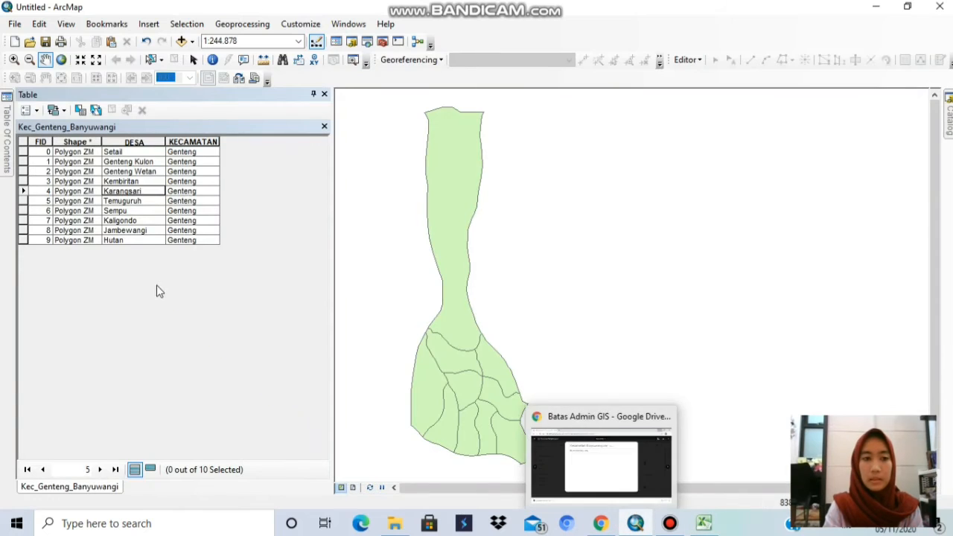
click(147, 202)
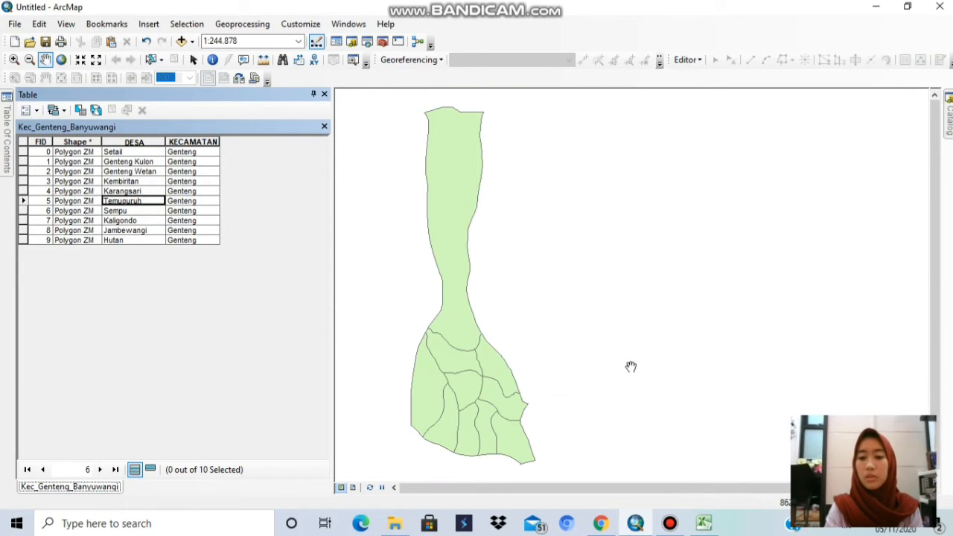
click(704, 525)
key(Down)
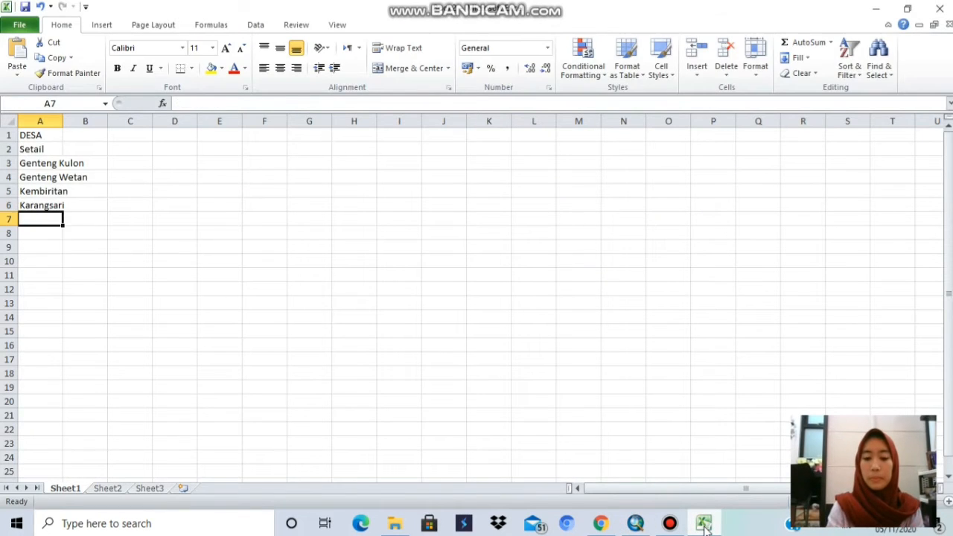
key(ctrl+v)
key(Down)
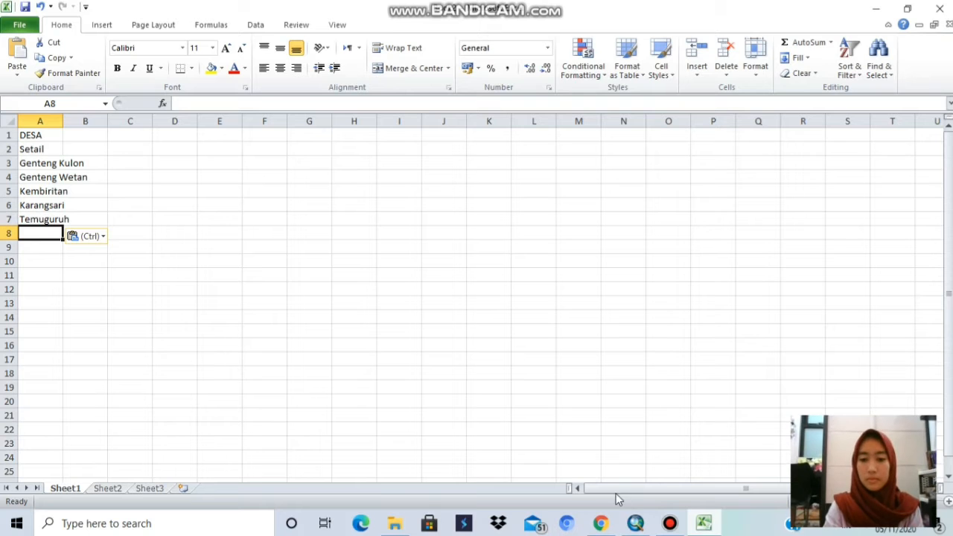
Try to transfer the village name Sempu from the ArcMap attribute table into cell A8 in Excel
click(636, 524)
click(138, 213)
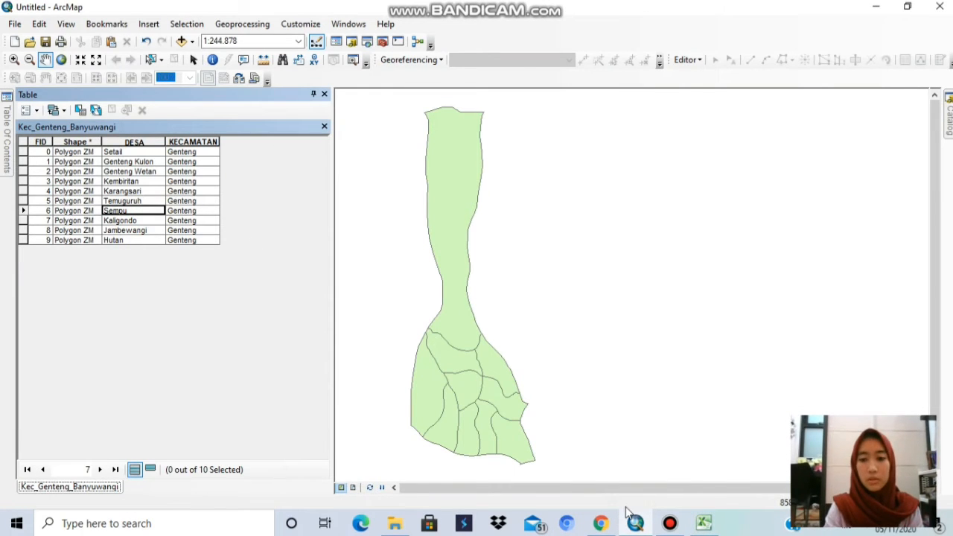
click(704, 524)
key(ctrl+c)
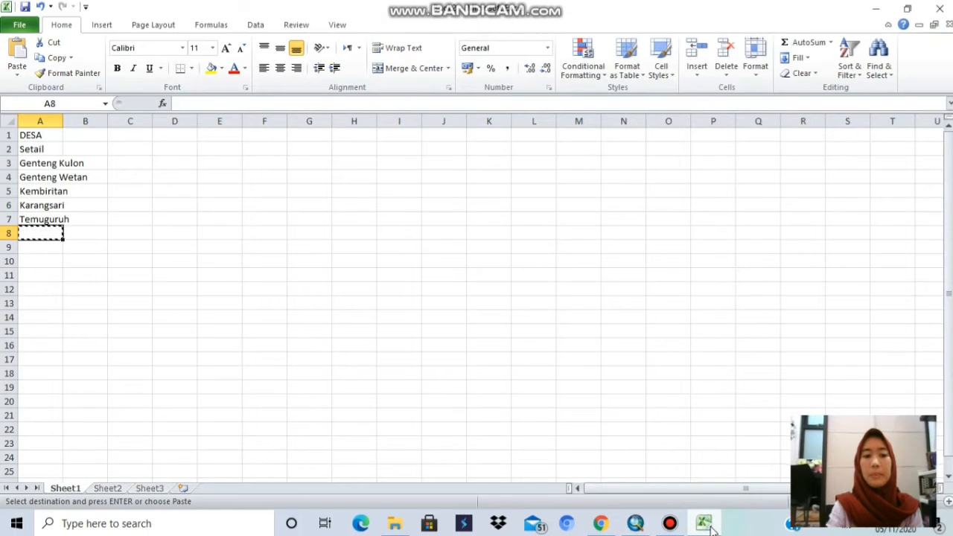
key(ctrl+v)
click(331, 339)
click(68, 219)
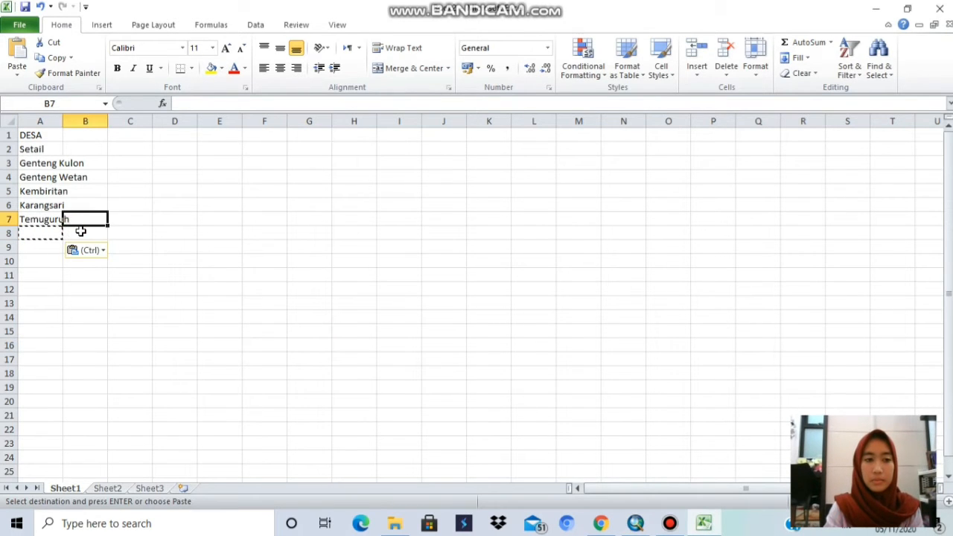
click(82, 232)
click(49, 234)
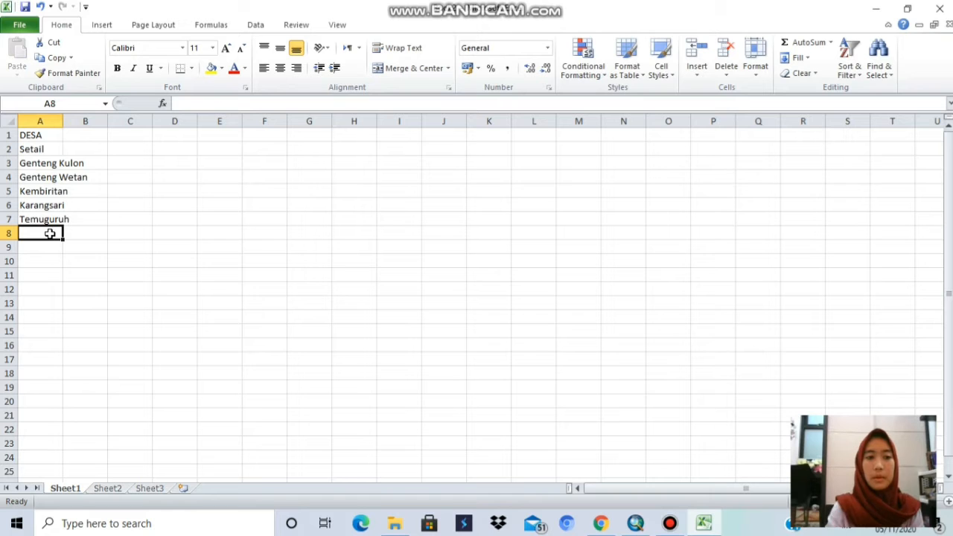
Copy the village name Sempu from the ArcMap attribute table and paste it into cell A8 in Excel
click(635, 524)
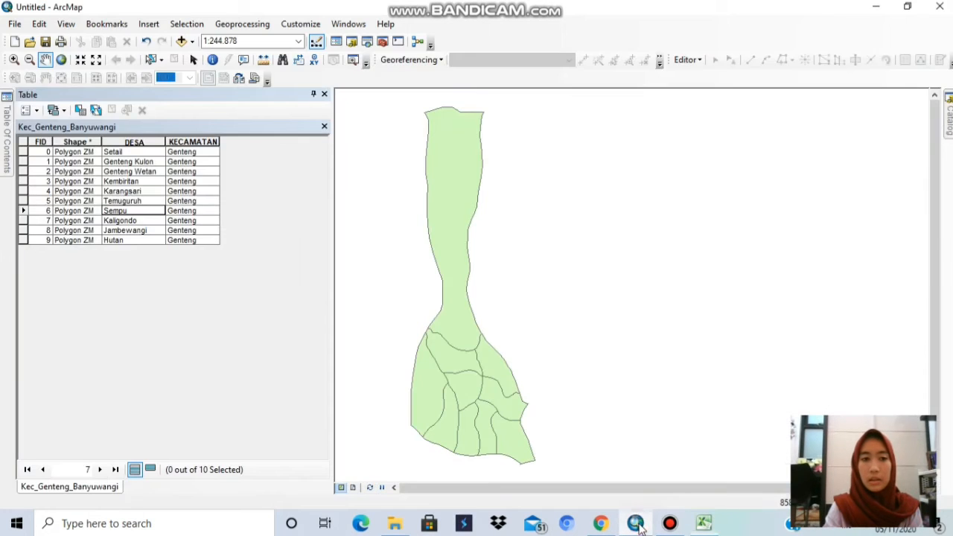
click(147, 212)
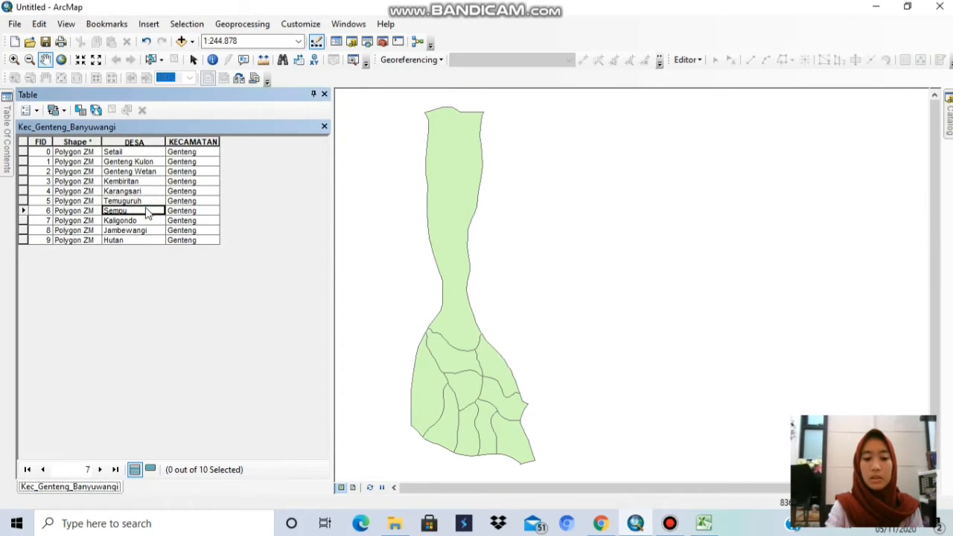
click(704, 524)
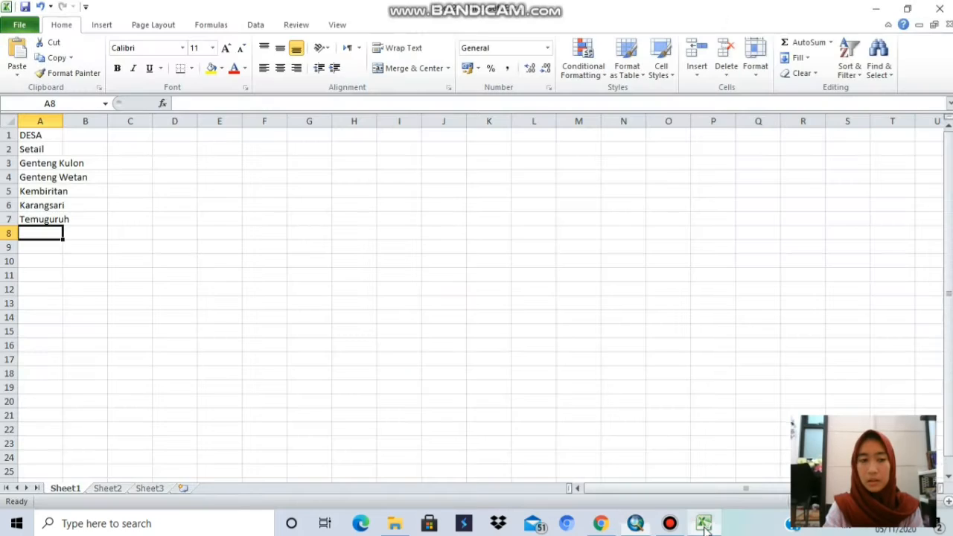
key(ctrl+v)
key(Return)
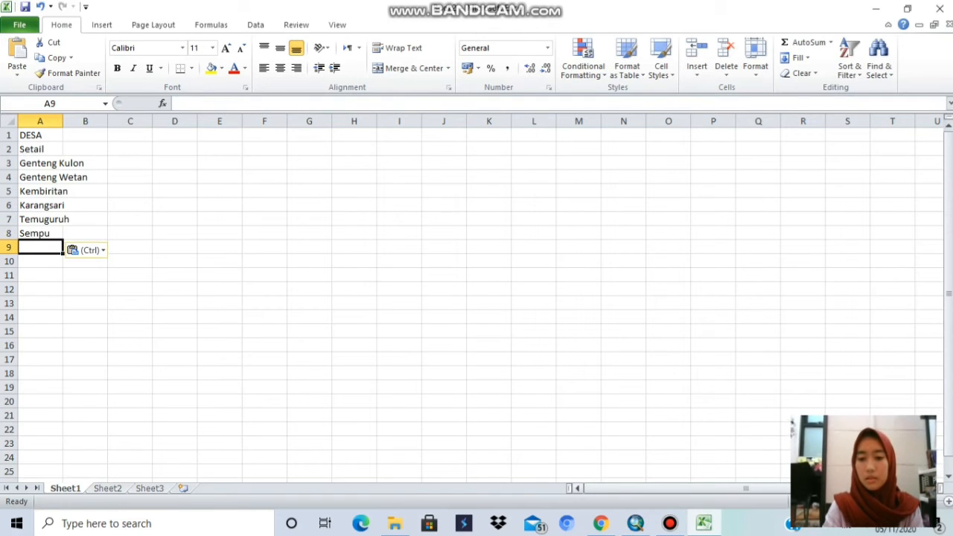
Copy the village name Kaligondo from the ArcMap attribute table into cell A9 in Excel
click(636, 524)
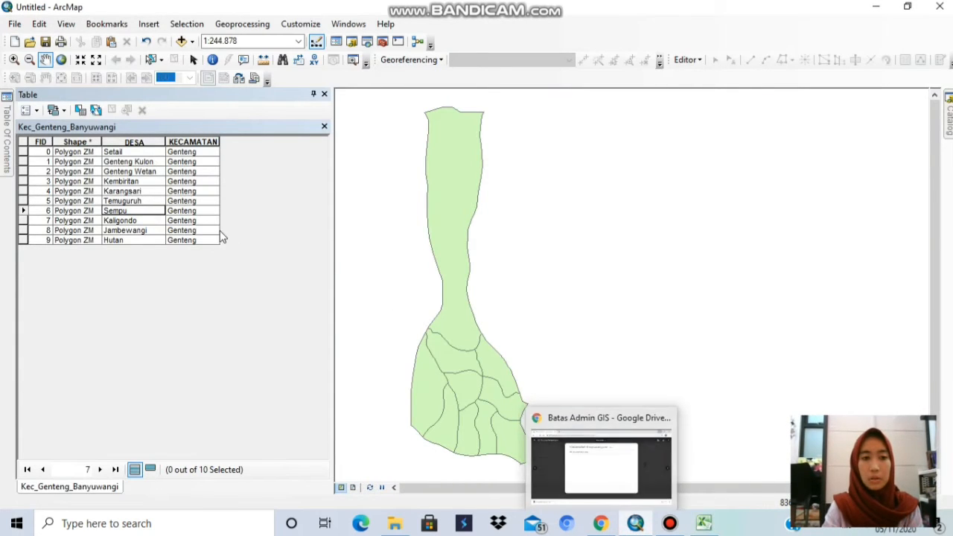
click(154, 220)
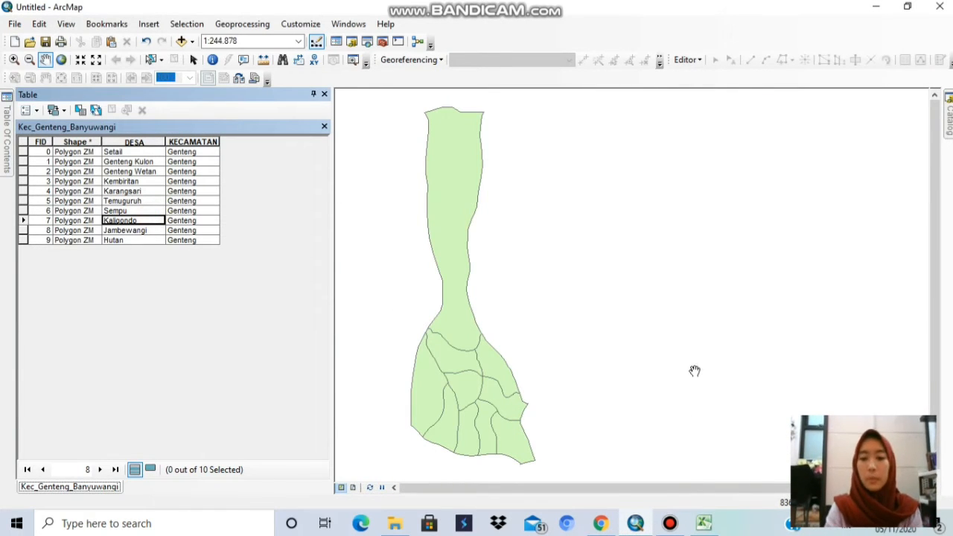
click(705, 524)
key(ctrl+v)
key(Return)
Copy the village name Jambewangi from the ArcMap attribute table into cell A10 in Excel
click(630, 526)
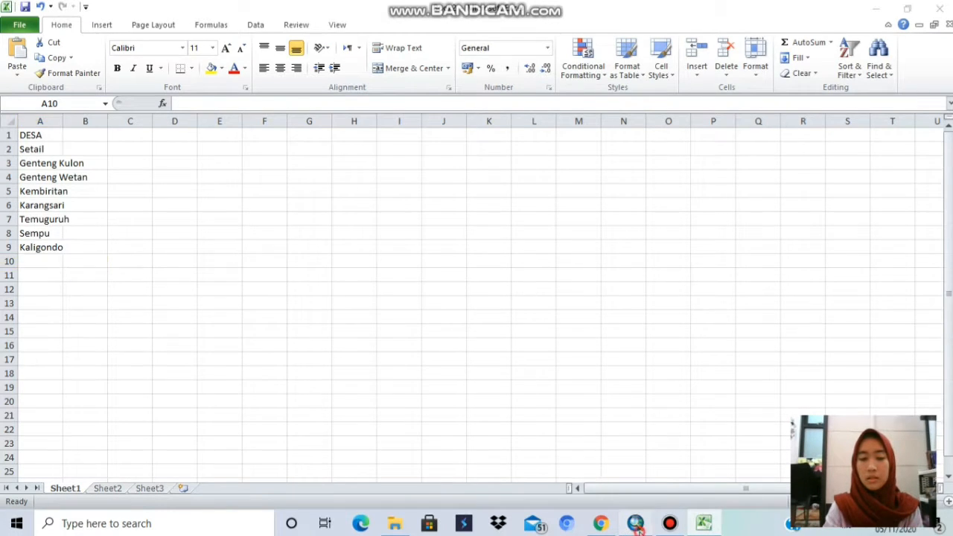
click(142, 235)
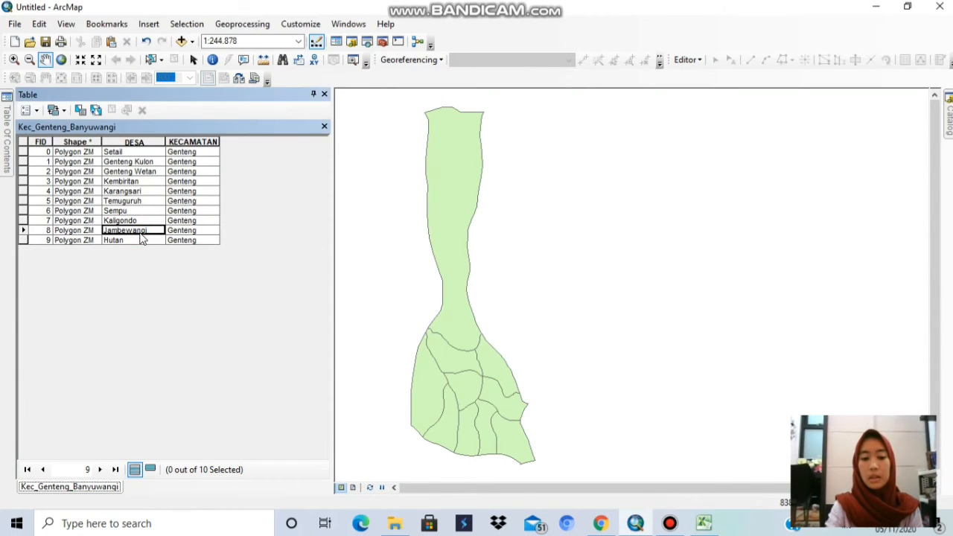
click(704, 525)
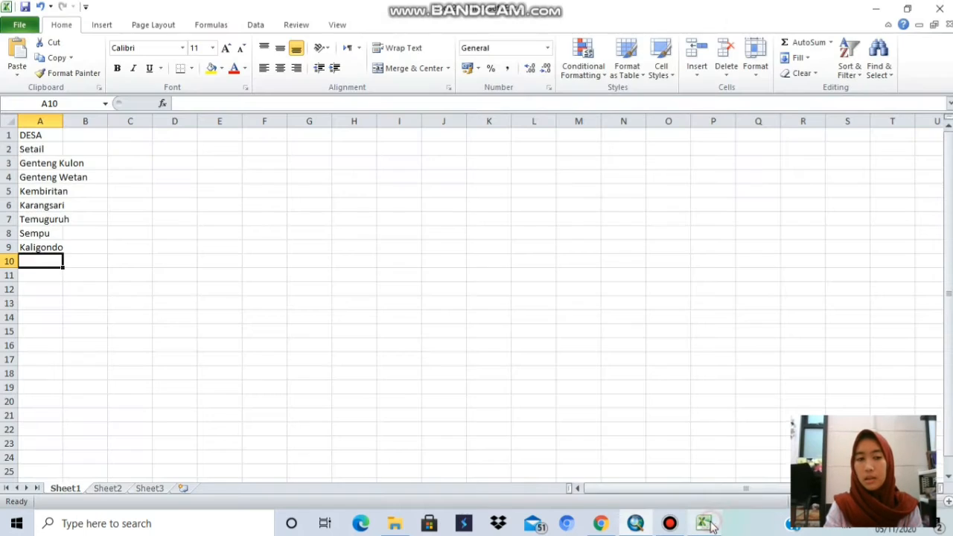
key(ctrl+v)
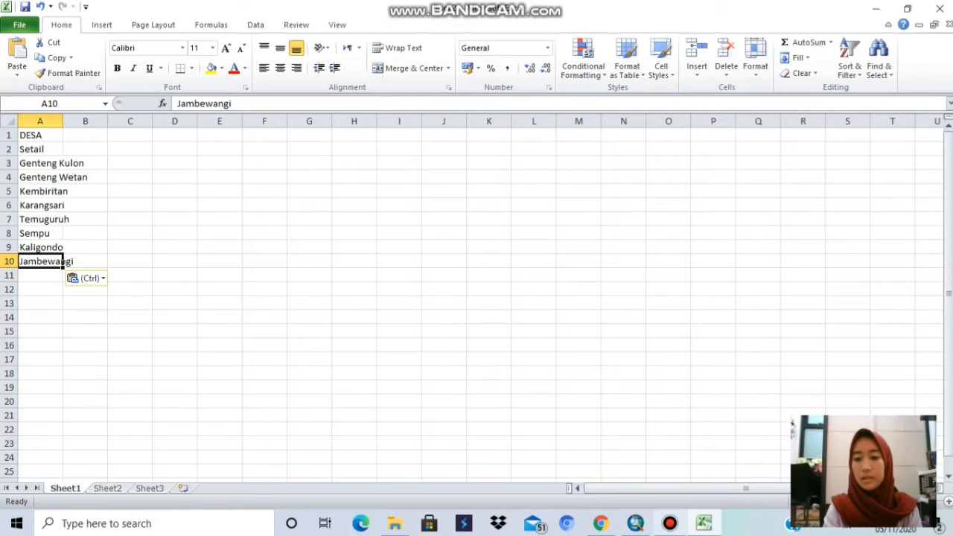
Copy the last DESA entry, Hutan, from the ArcMap attribute table into cell A11 in Excel
click(635, 524)
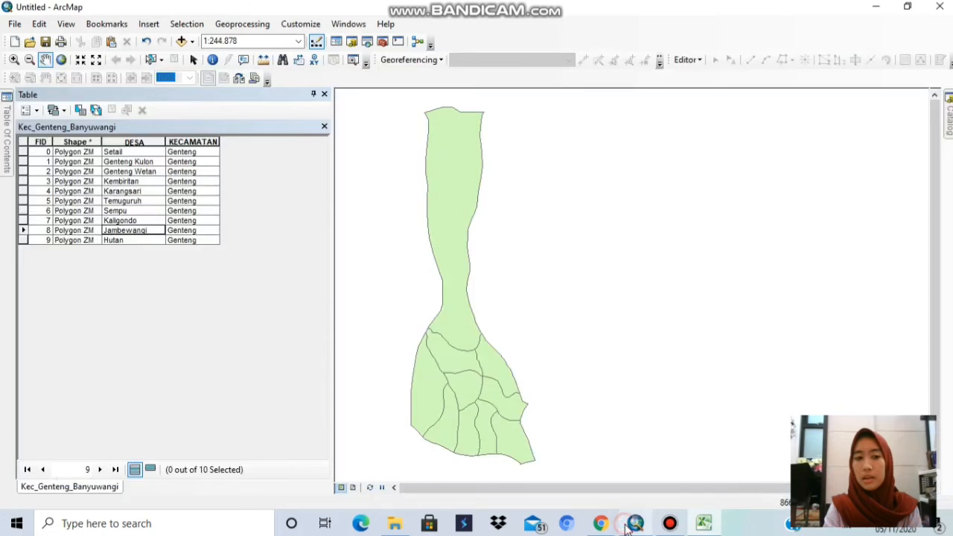
click(128, 241)
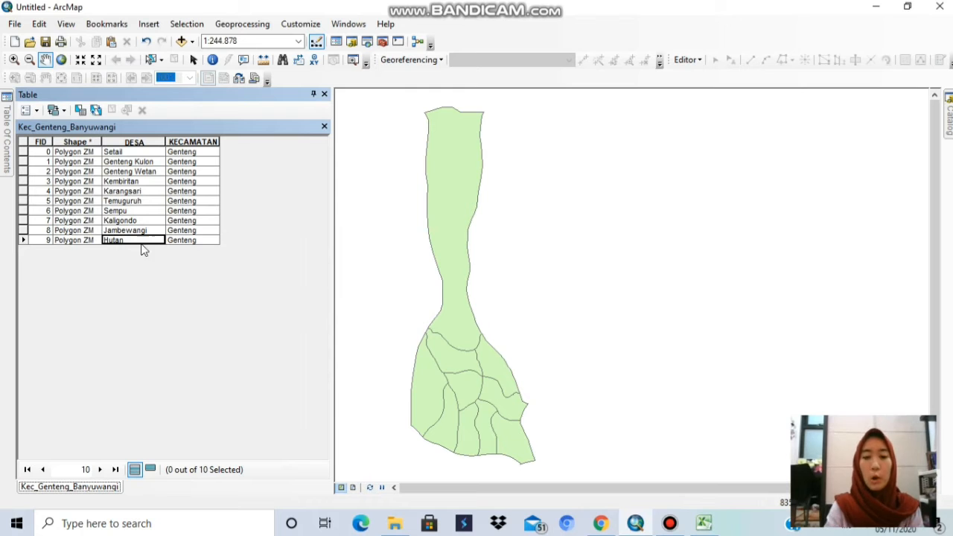
click(704, 524)
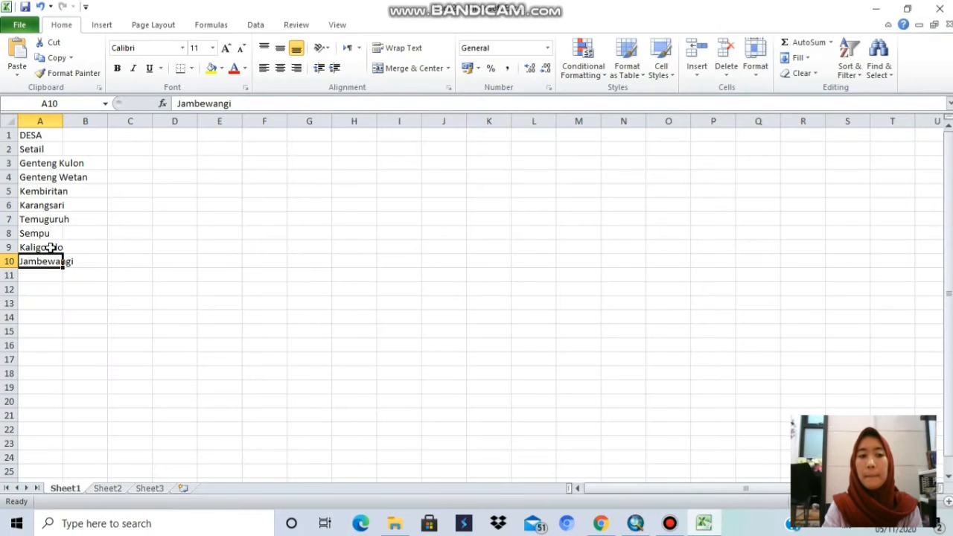
click(51, 274)
key(ctrl+v)
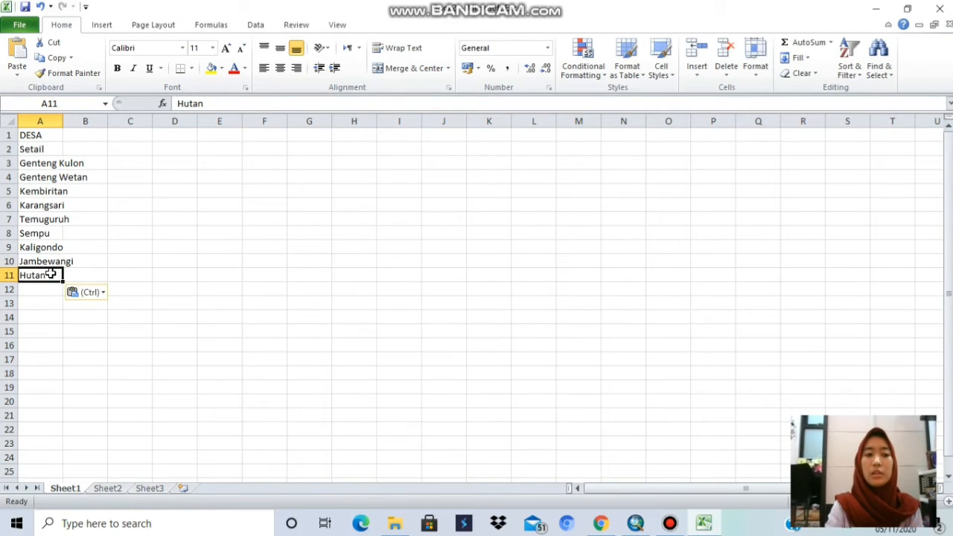
Widen columns A to C and enter the headers Alfamart in B1 and Indomaret in C1
drag(62, 121, 96, 133)
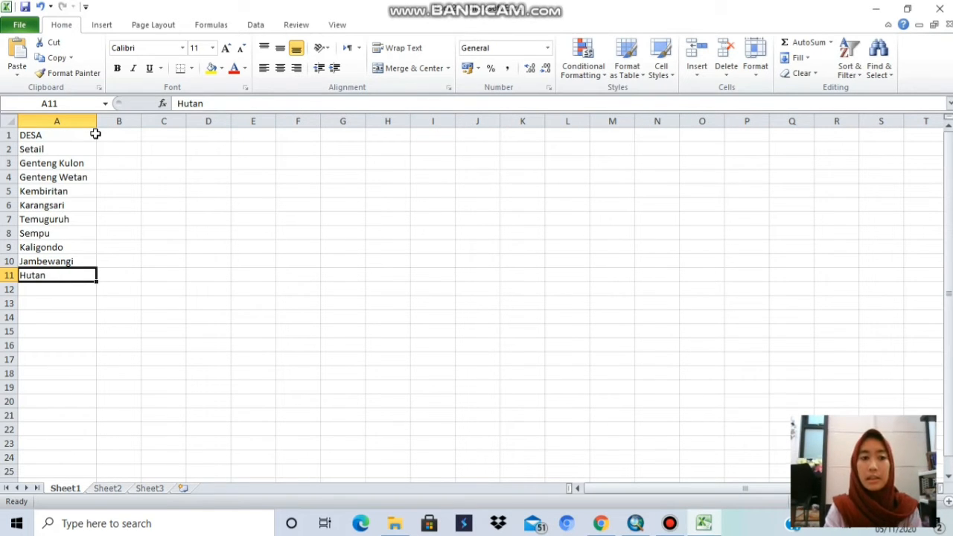
drag(158, 134, 297, 130)
click(144, 139)
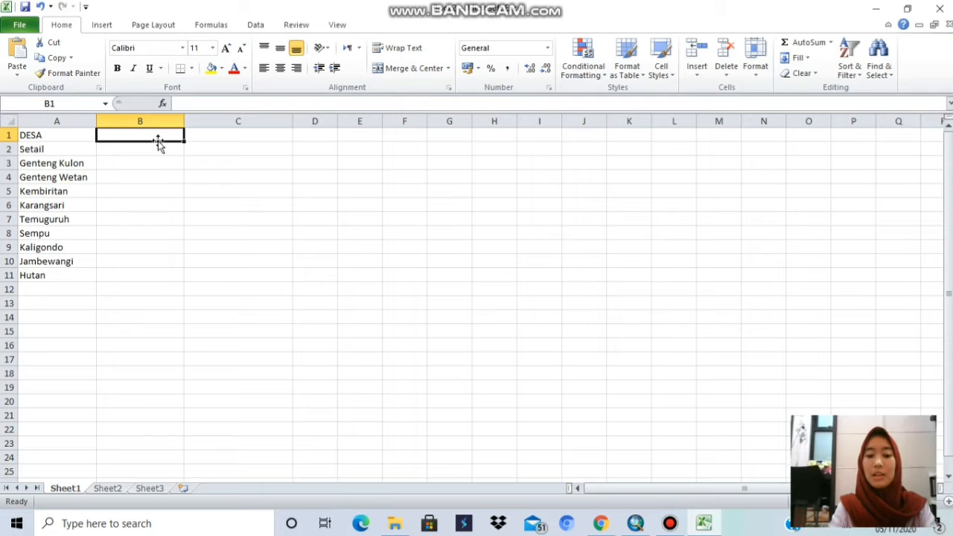
text(a)
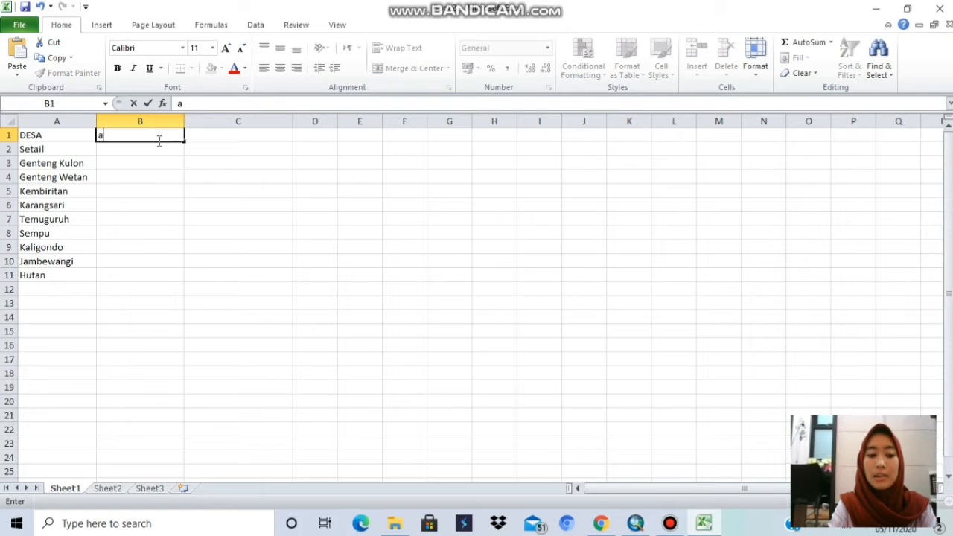
key(BackSpace)
text(Alf)
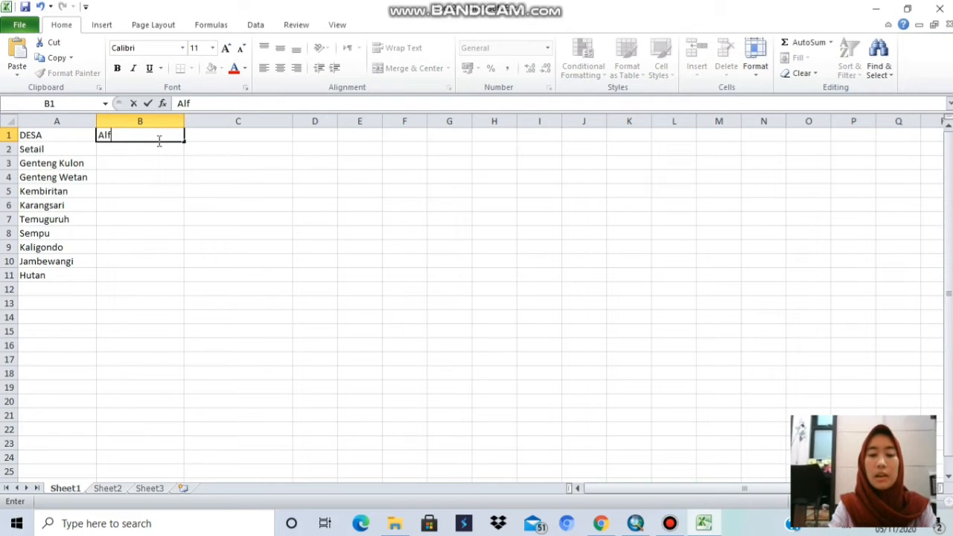
text(ama)
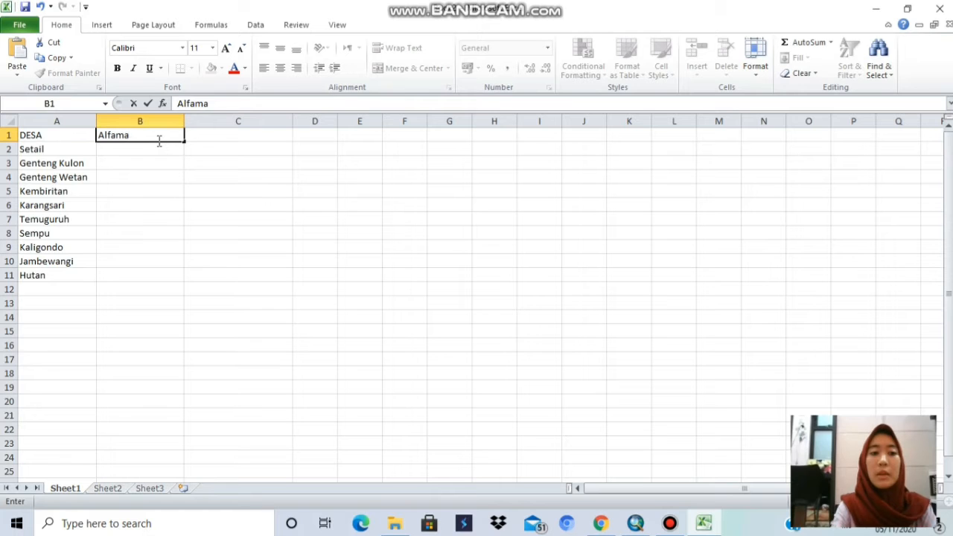
text(rt)
key(Tab)
text(Indom)
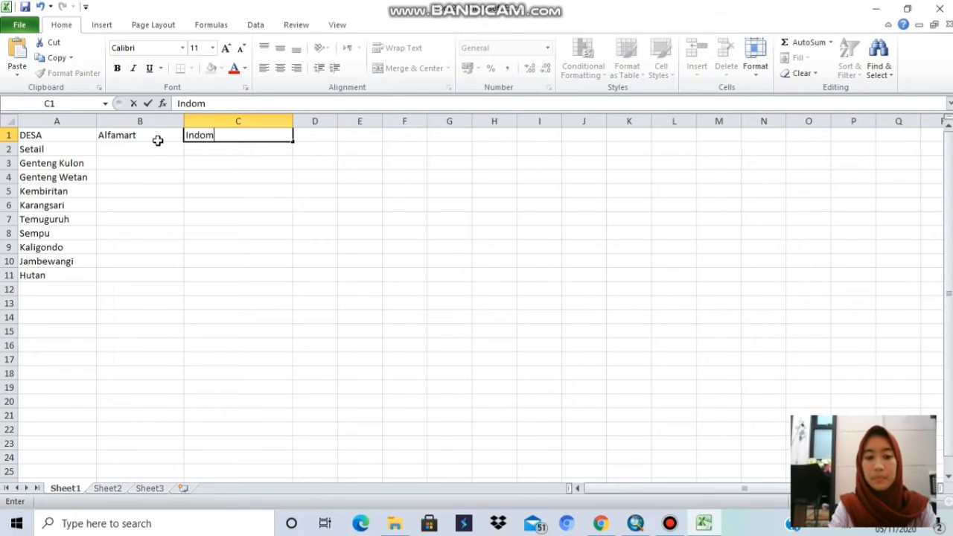
text(aret)
Fill in the Setail row with 13 for Alfamart and 15 for Indomaret
click(167, 150)
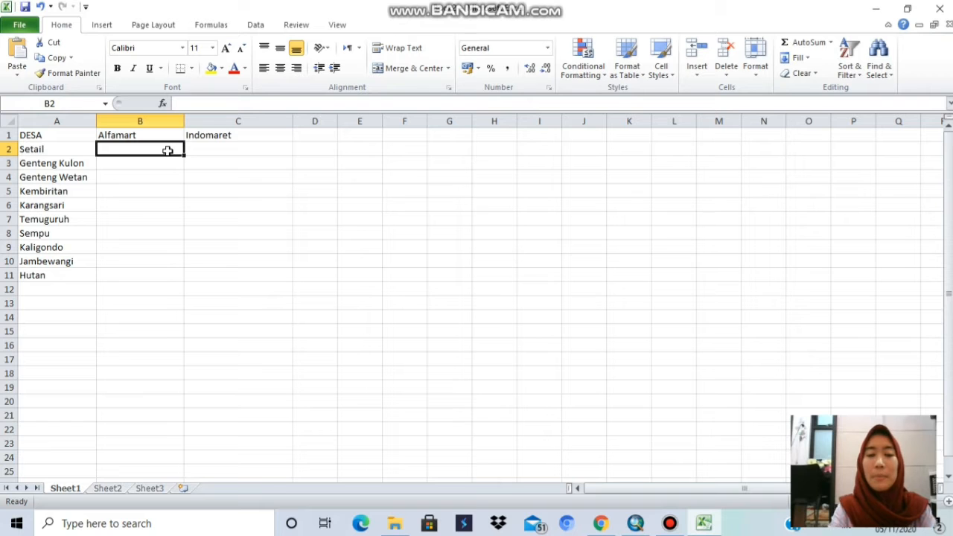
text(1)
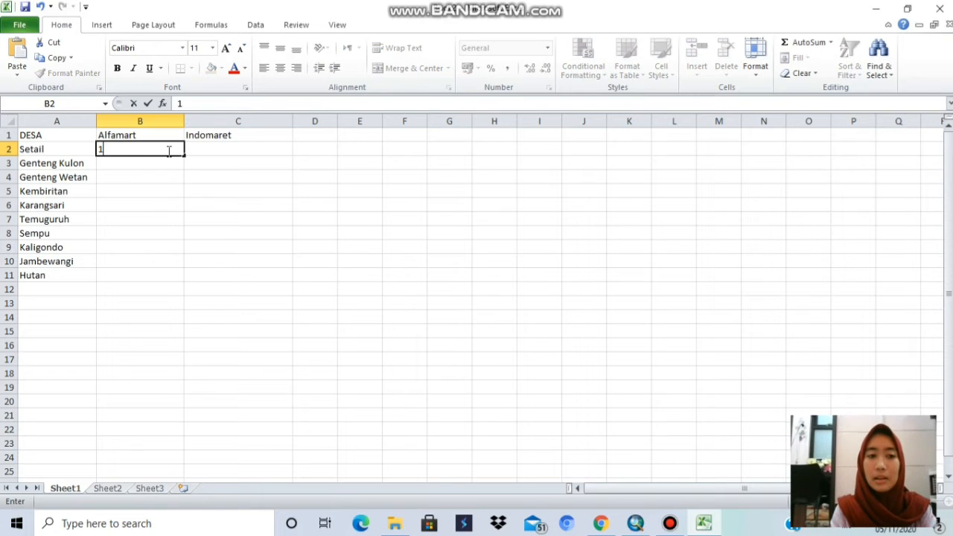
text(3)
key(Tab)
text(15)
key(Down)
key(Left)
Enter Alfamart and Indomaret values of 2 and 6 for Genteng Kulon, and 7 and 9 for Genteng Wetan
text(2)
key(Tab)
text(6)
key(Return)
text(7)
key(Tab)
text(9)
key(Down)
key(Left)
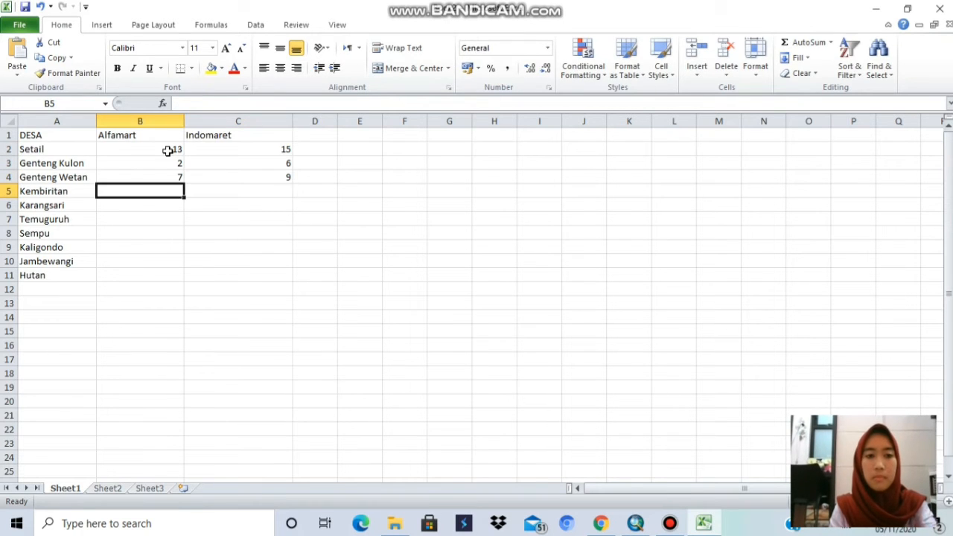
Fill in the Kembiritan row with 9 for Alfamart and 21 for Indomaret
text(08)
key(BackSpace)
key(BackSpace)
text(9)
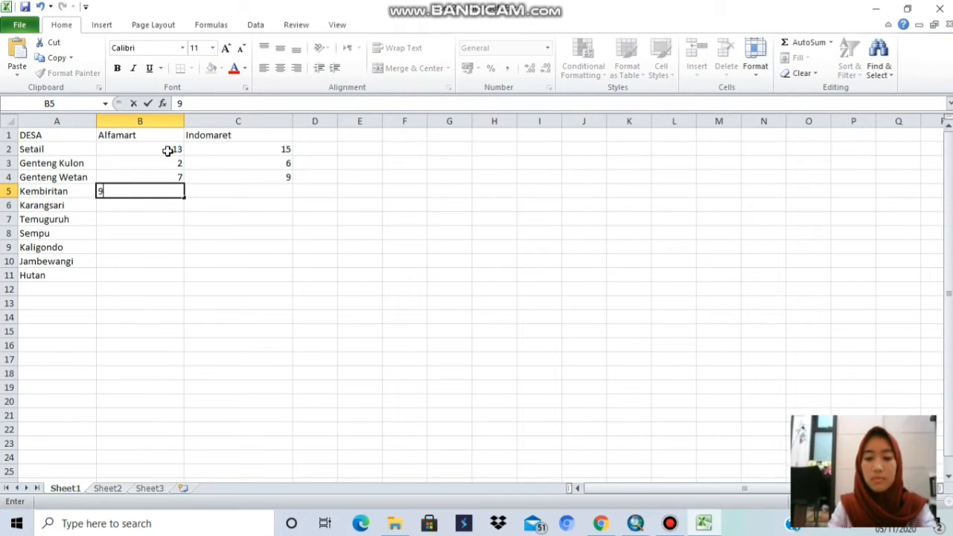
key(Tab)
text(44)
key(BackSpace)
key(BackSpace)
text(2)
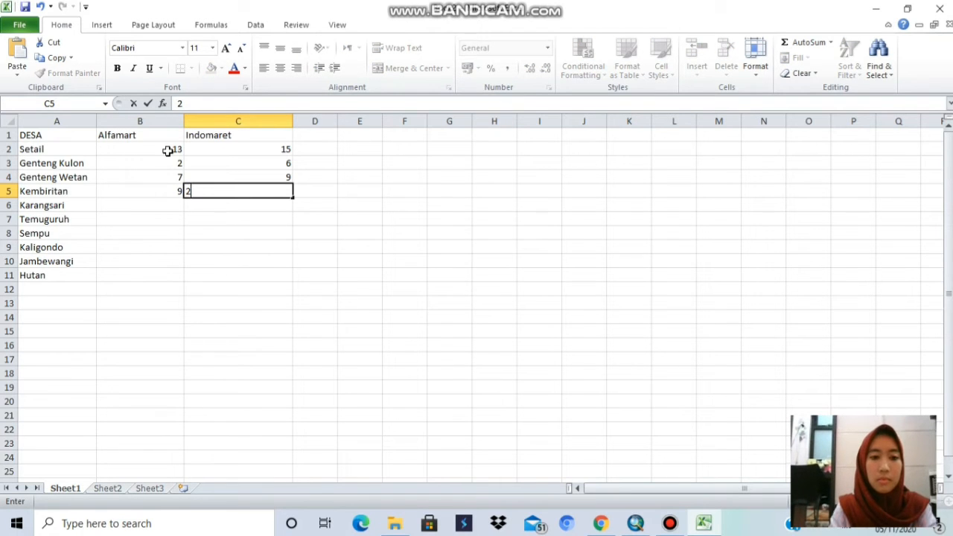
text(1)
key(Return)
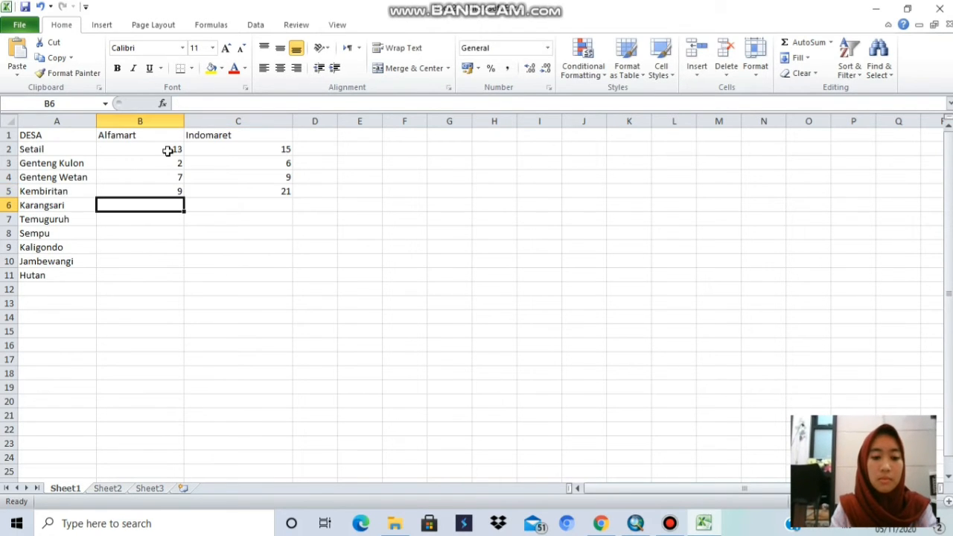
Fill in the Karangsari row with 11 for Alfamart and 7 for Indomaret
text(11)
key(Tab)
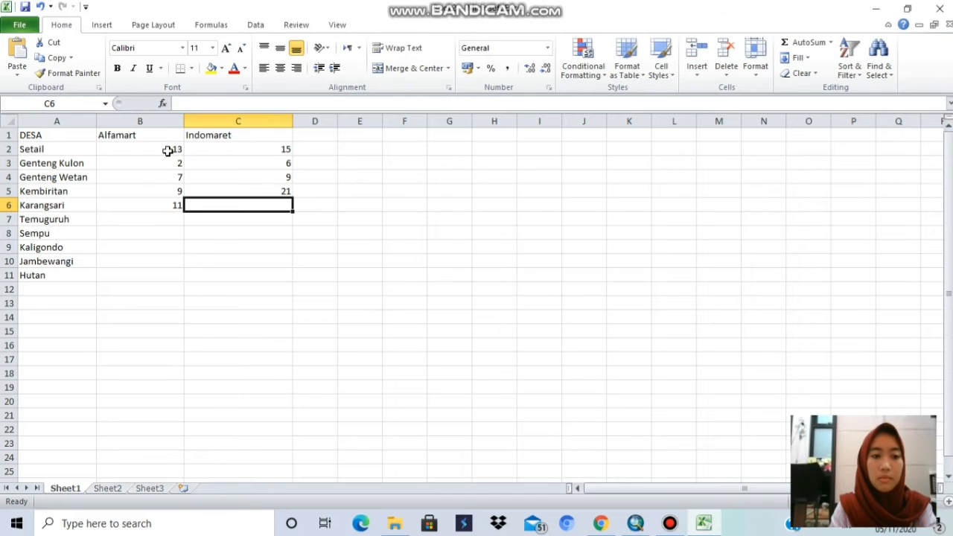
text(7)
key(Tab)
key(Down)
key(Left)
key(Left)
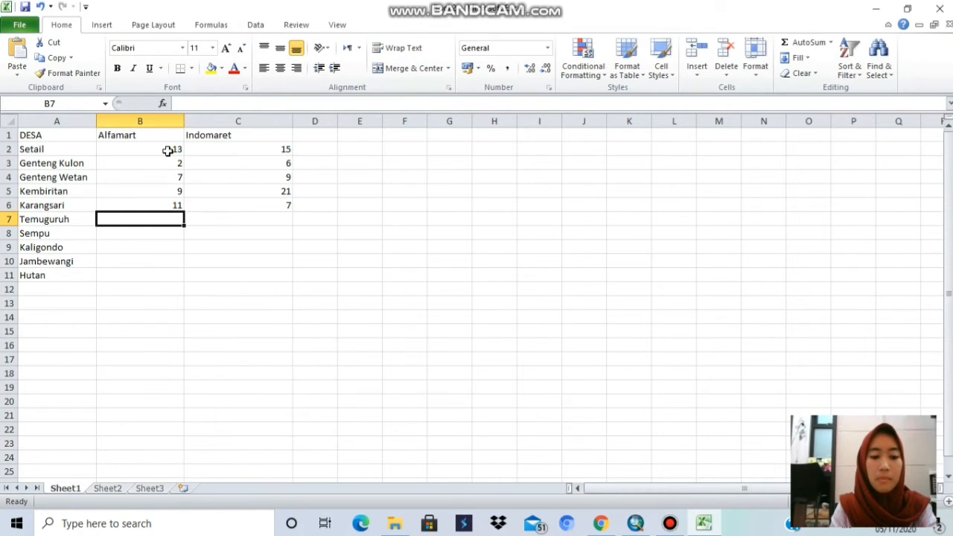
Enter 12 for Alfamart and 4 for Indomaret in the Temuguruh row, and 4 for Indomaret in the Sempu row
text(12)
key(Return)
key(Tab)
text(4)
key(Up)
text(4)
key(Return)
key(Left)
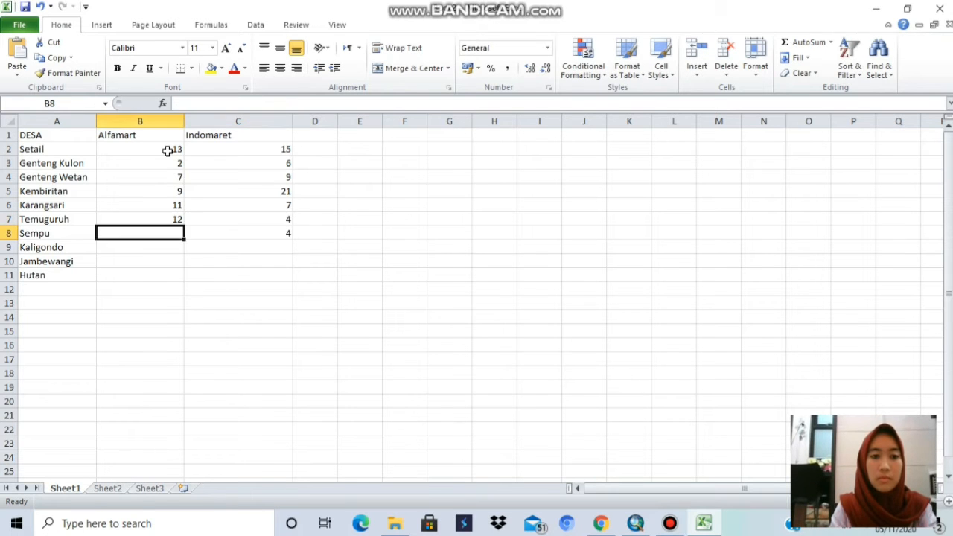
Enter 2 as Sempu's Alfamart value, and fill in the Kaligondo row with 5 for Alfamart and 9 for Indomaret
text(2)
key(Return)
text(5)
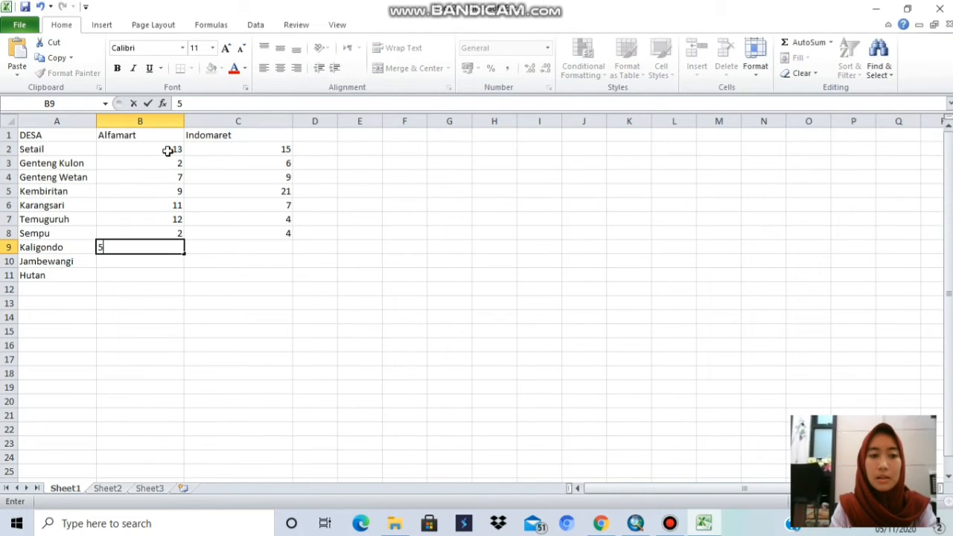
key(Tab)
text(99)
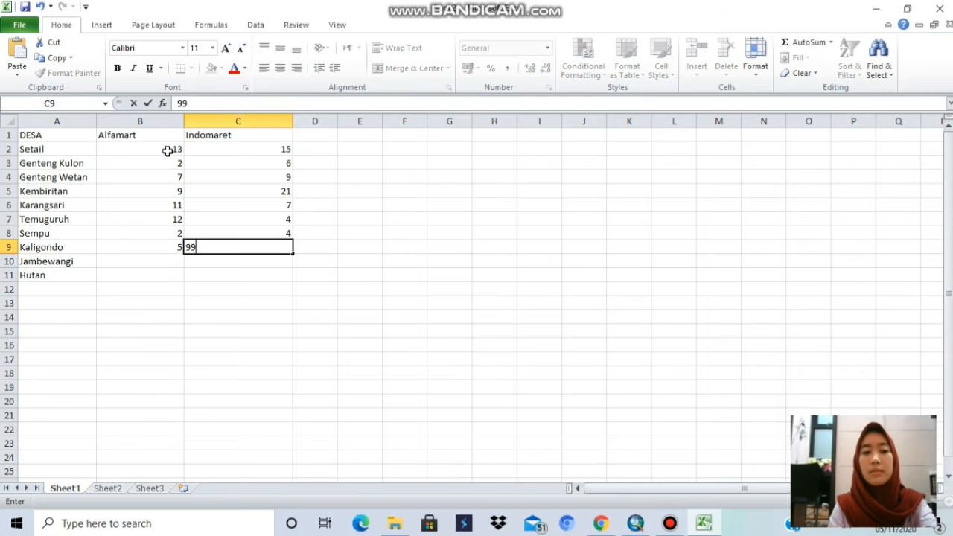
key(BackSpace)
key(Return)
Fill in the Jambewangi row with 6 for Alfamart and 4 for Indomaret
text(6)
key(Tab)
text(i9)
key(Return)
key(Up)
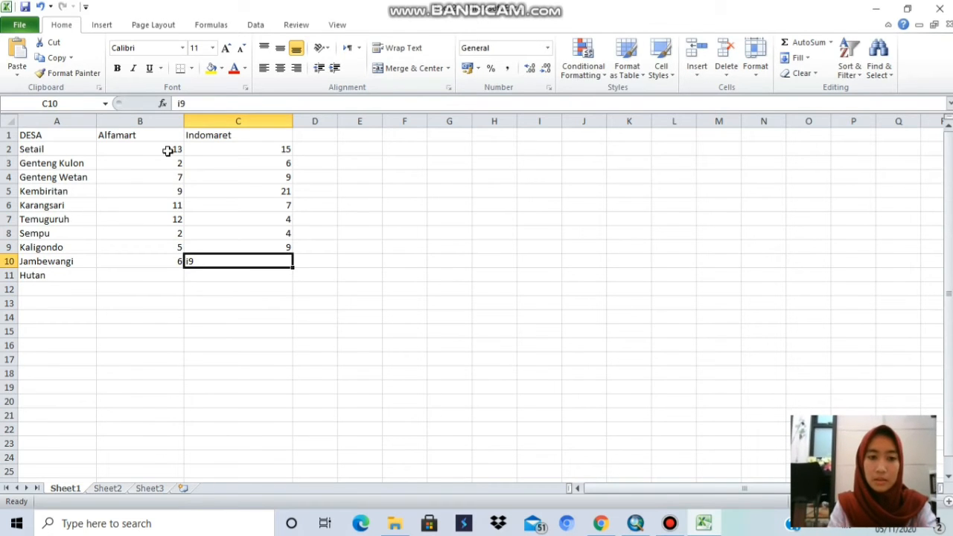
key(Delete)
text(4)
key(Return)
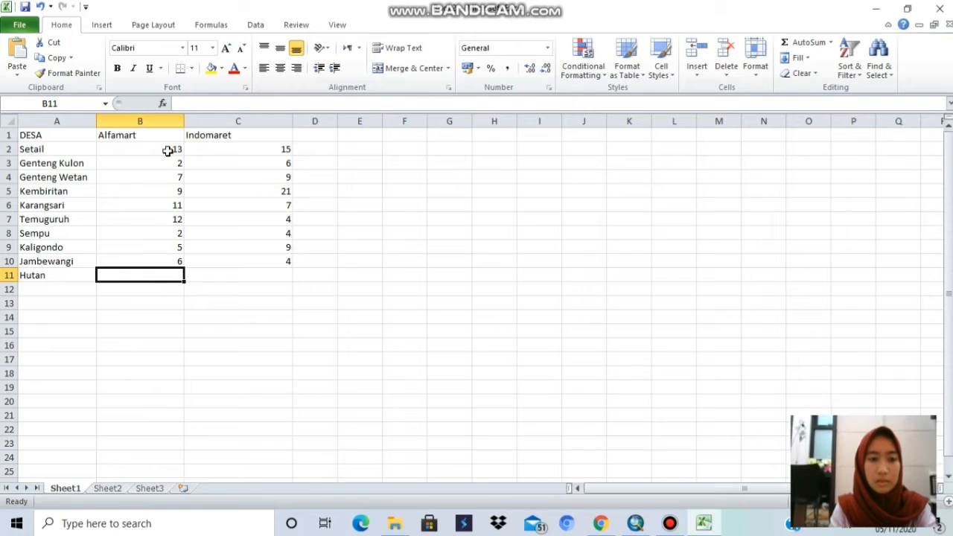
Enter 5 for both Alfamart and Indomaret in the Hutan row, and 8 in B12 and 6 in C12
text(5)
key(Tab)
text(5)
key(Return)
key(Left)
text(8)
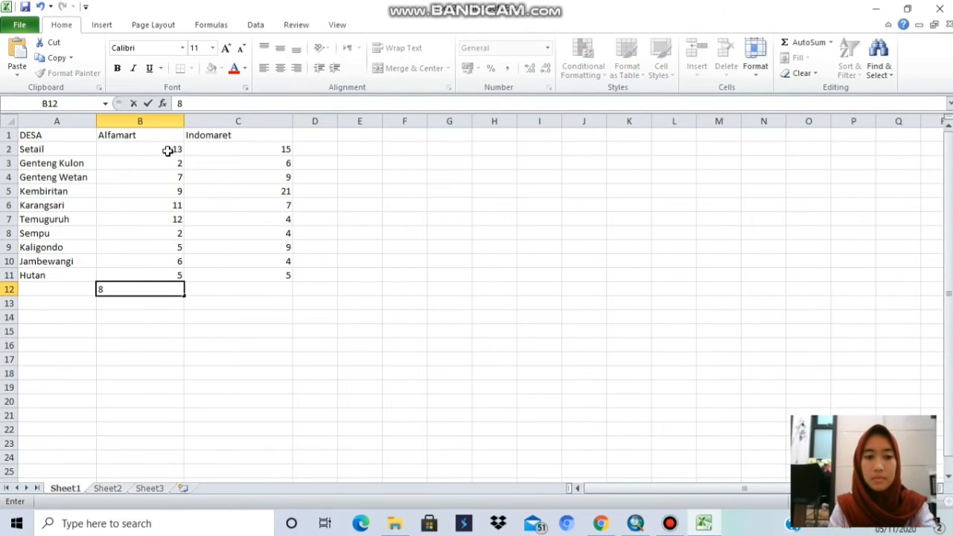
key(Tab)
text(6)
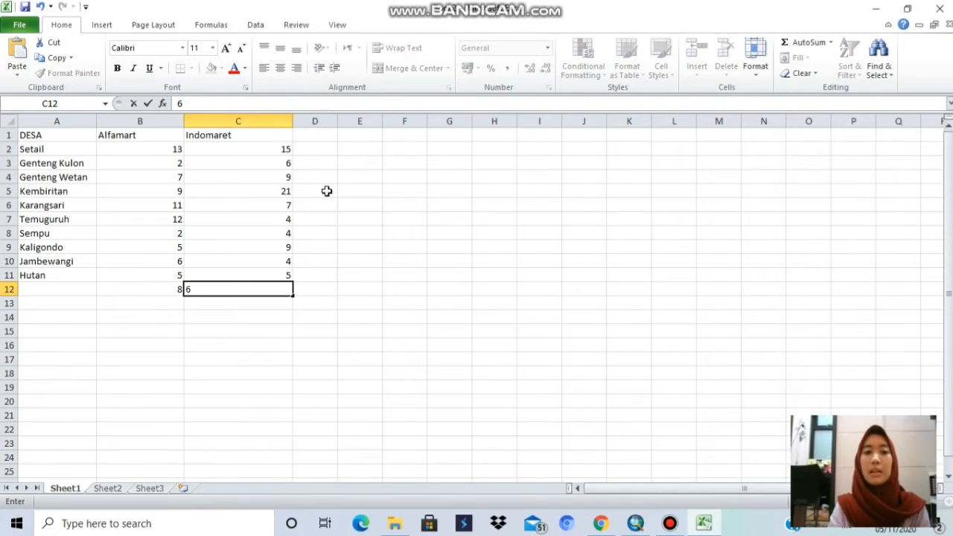
click(421, 233)
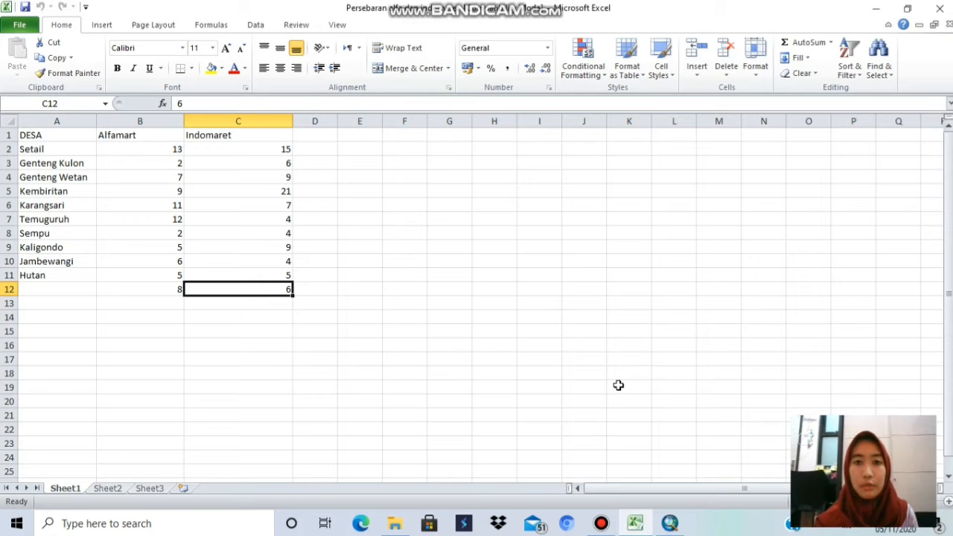
Save the workbook as the Excel 97-2003 file Persebaran alfa dan indomaret in the Atribut & database folder, replacing the existing file
click(27, 25)
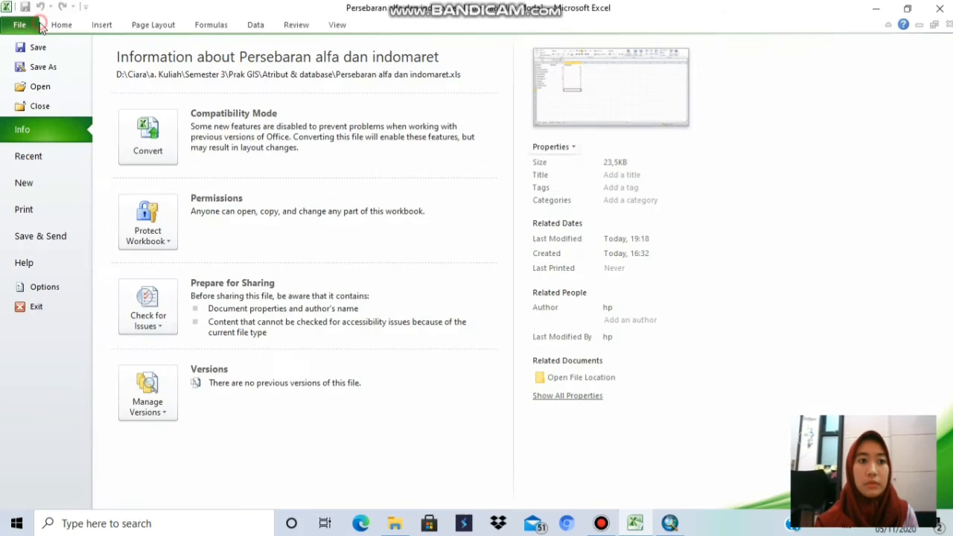
click(70, 66)
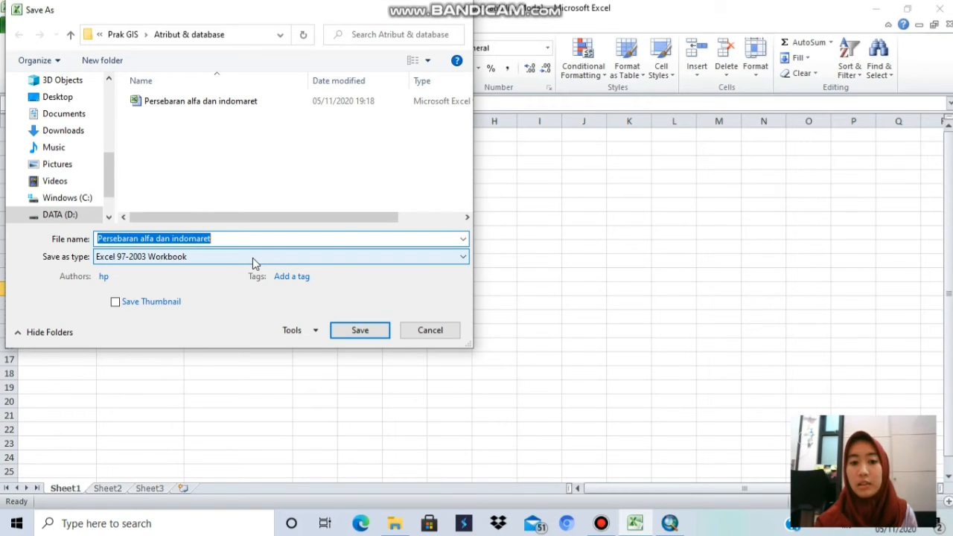
click(373, 331)
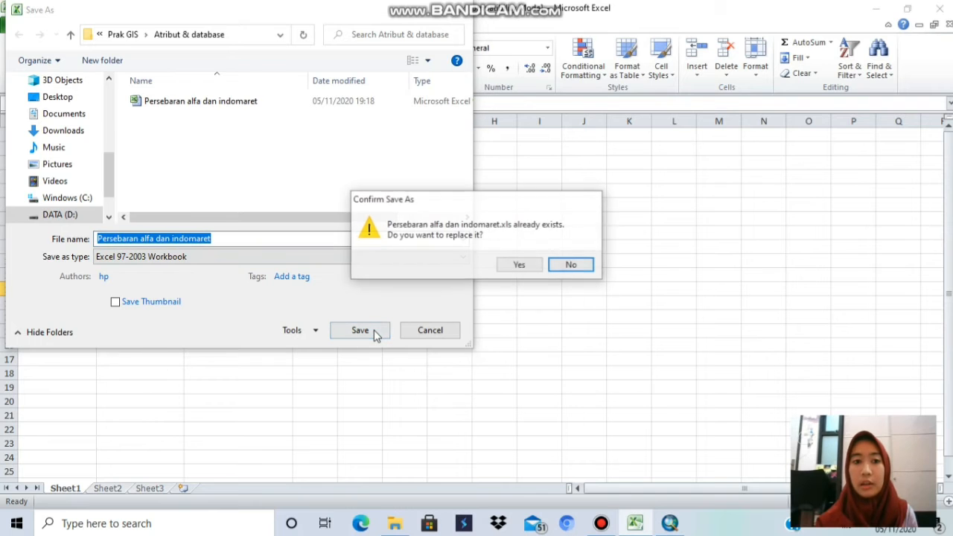
click(522, 266)
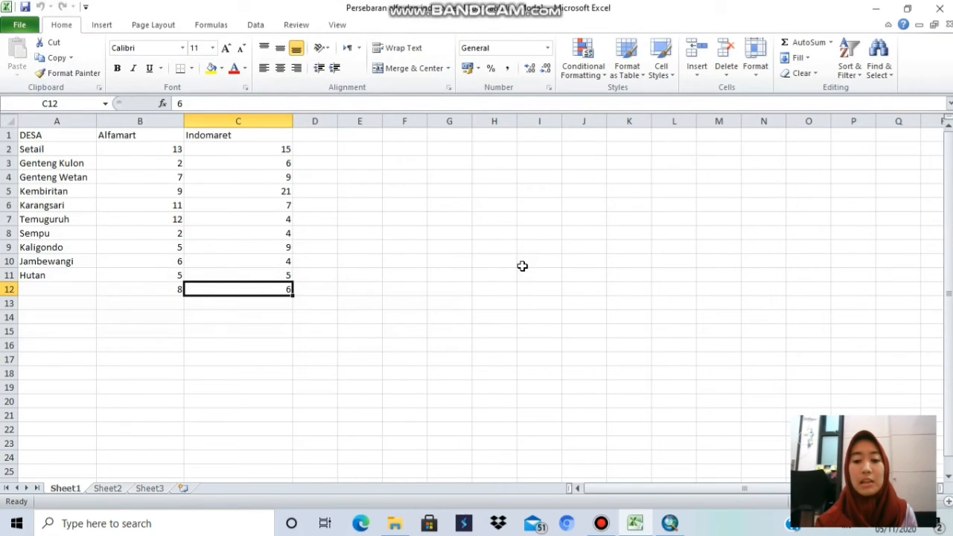
Switch to ArcMap, review the attribute table of the Kec_Genteng_Banyuwangi layer, and collapse the table window
click(671, 524)
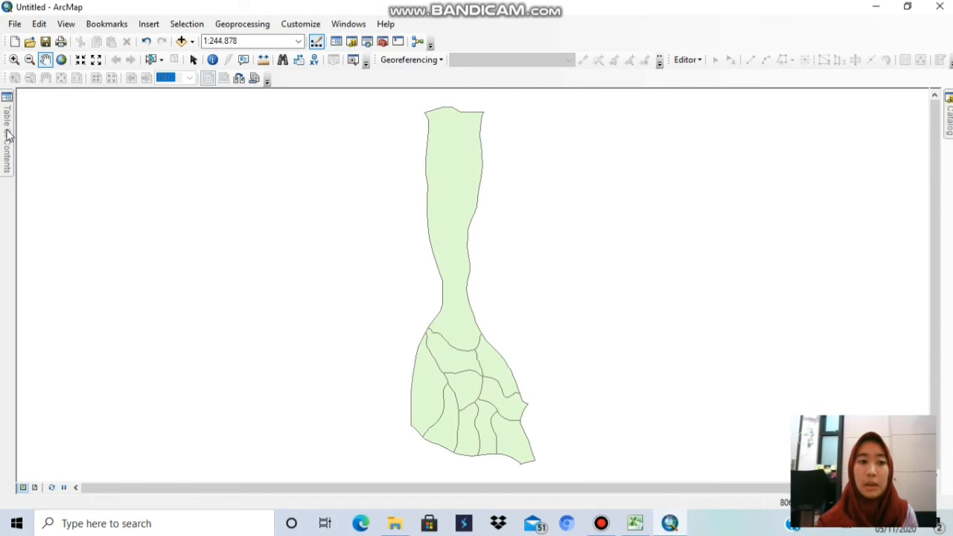
mouse_move(9, 135)
right_click(87, 142)
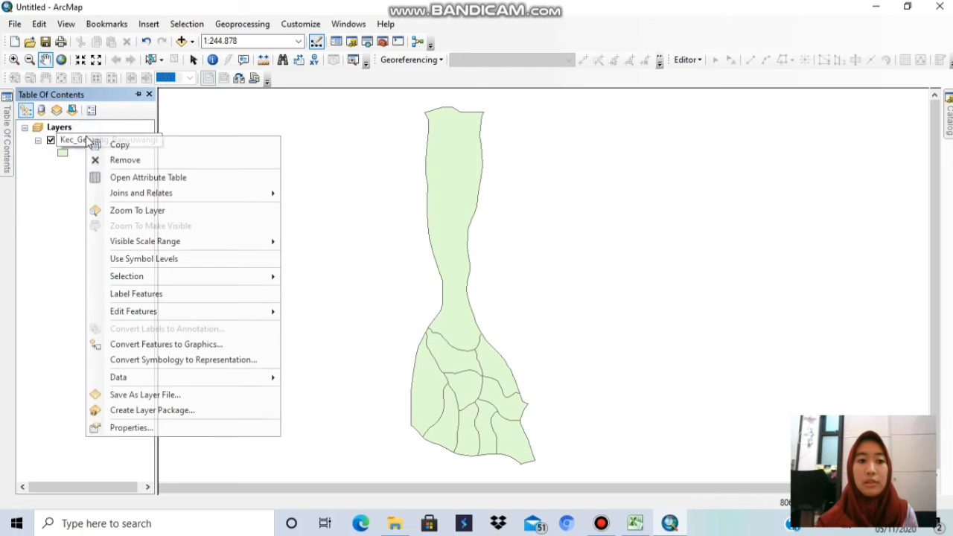
click(178, 183)
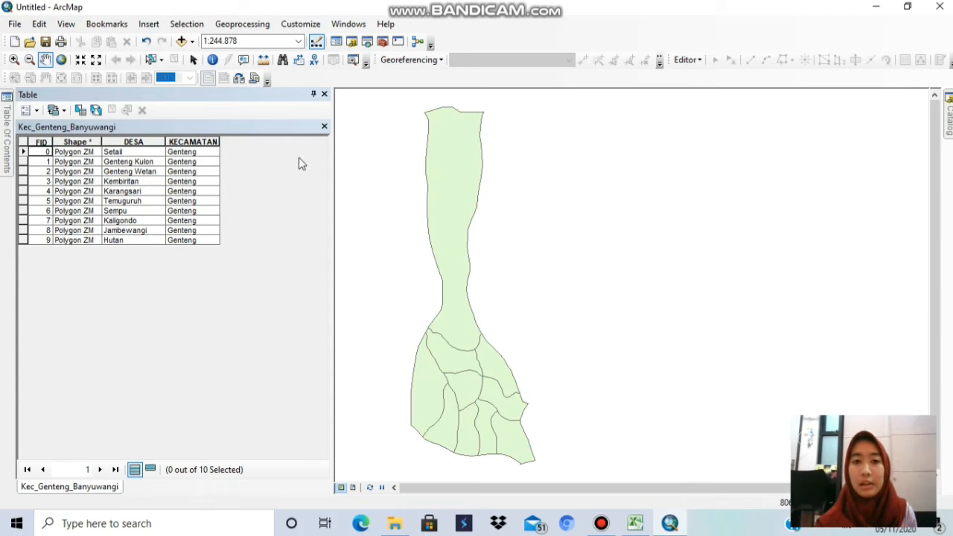
click(314, 94)
Start an attribute join on the Kec_Genteng_Banyuwangi layer and base it on the layer's DESA field
mouse_move(6, 139)
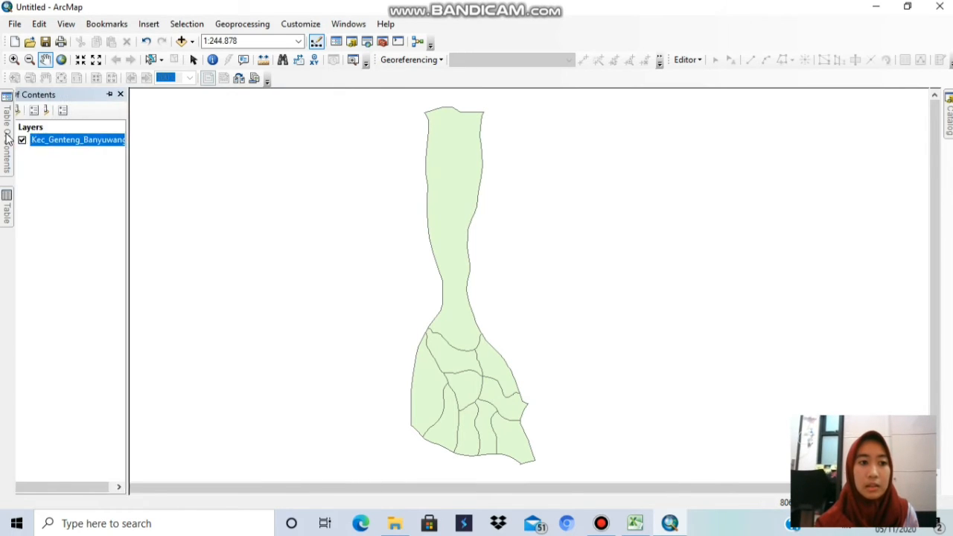
right_click(110, 144)
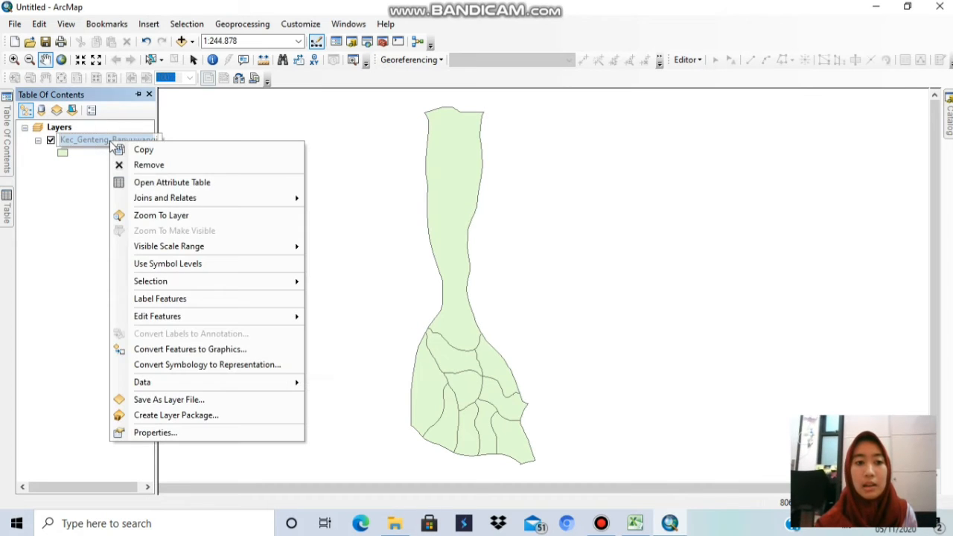
mouse_move(201, 206)
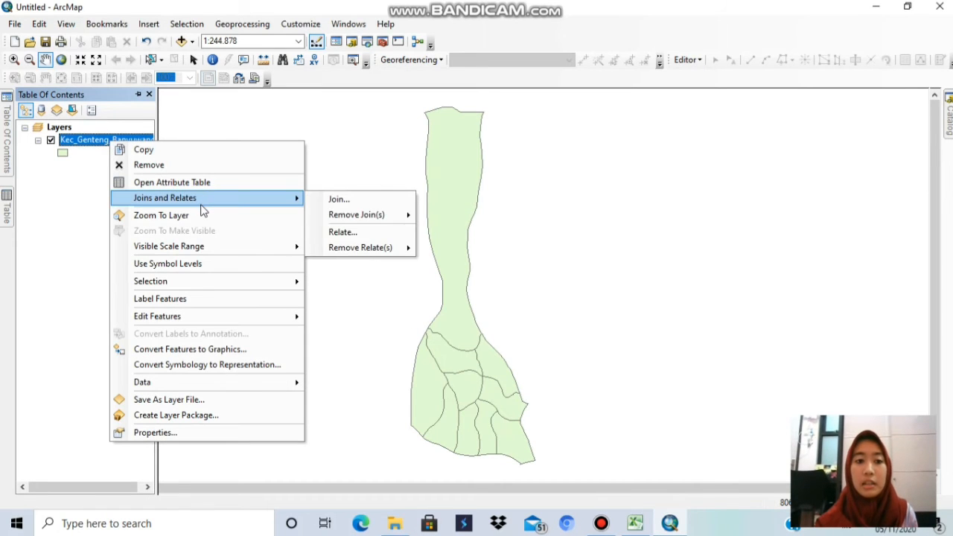
click(374, 202)
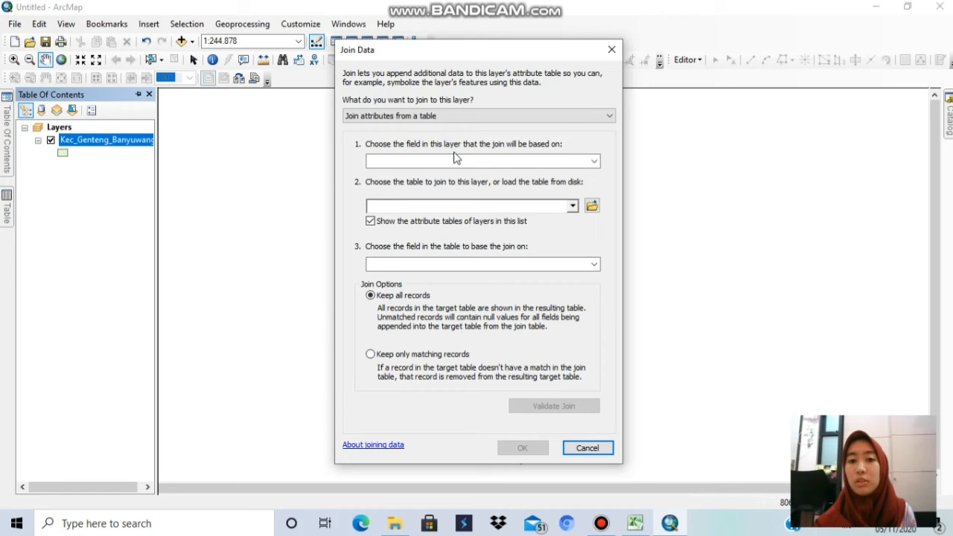
click(596, 161)
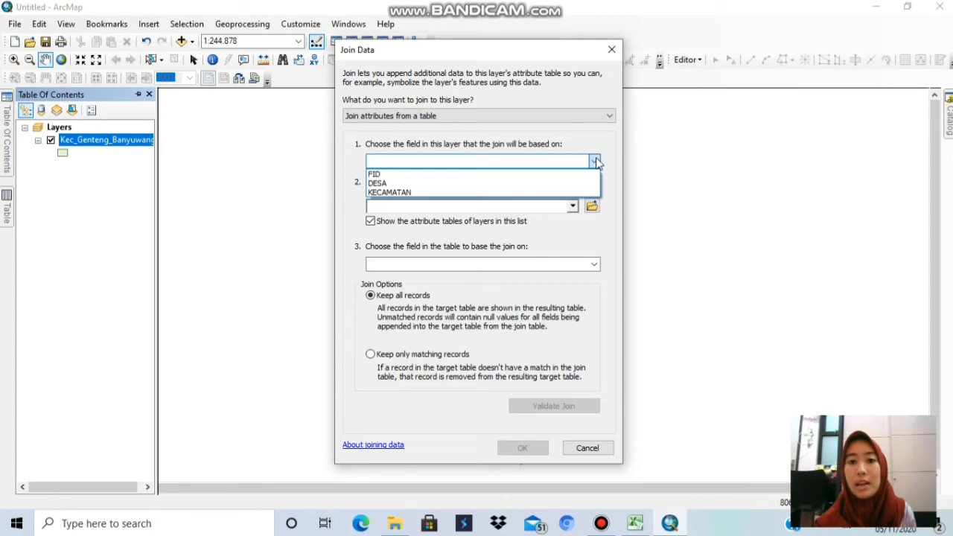
click(547, 184)
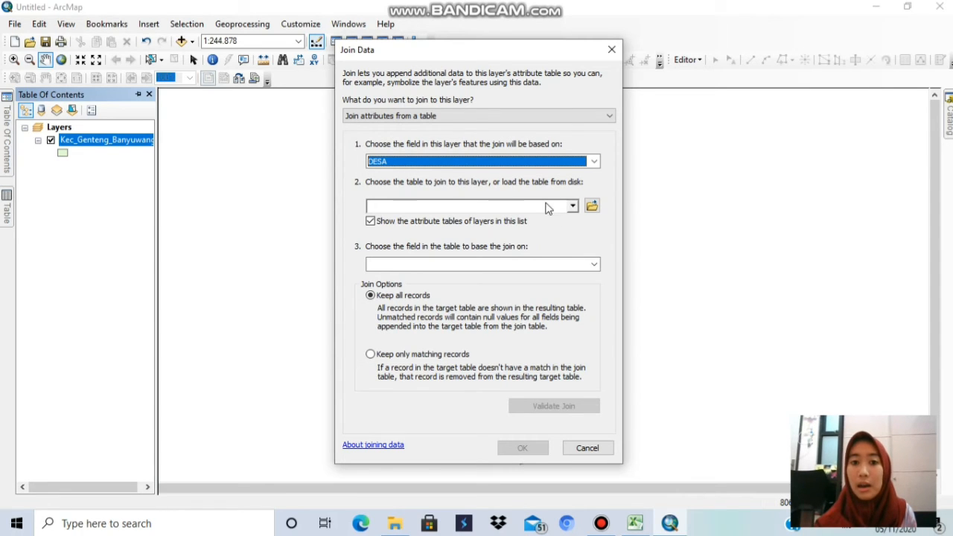
Load Sheet1$ from Persebaran alfa dan indomaret.xls in the Atribut & database folder as the table to join
click(592, 206)
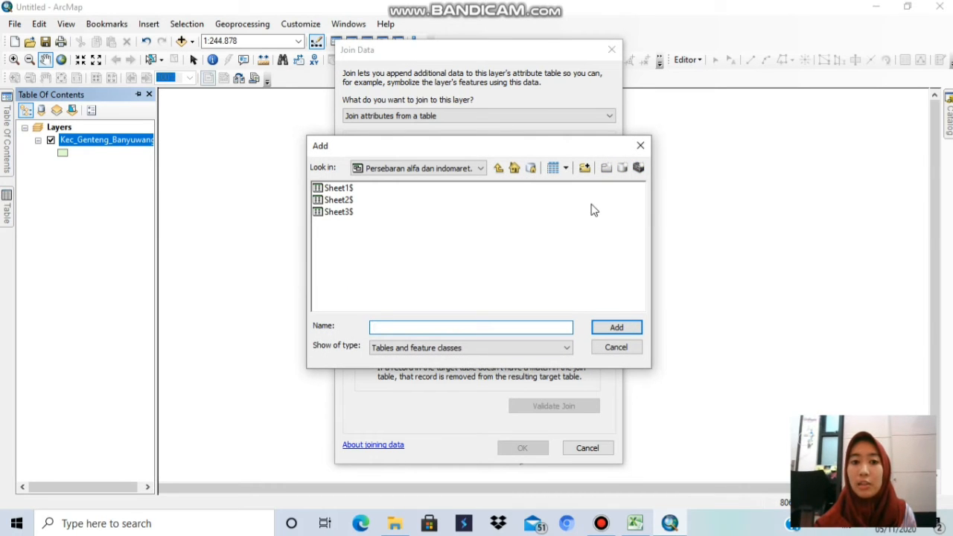
click(498, 169)
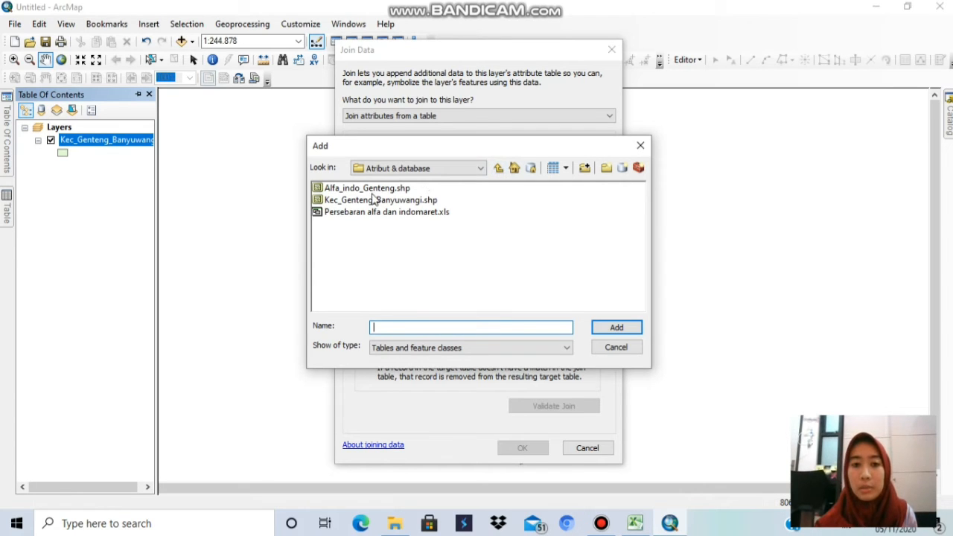
click(417, 216)
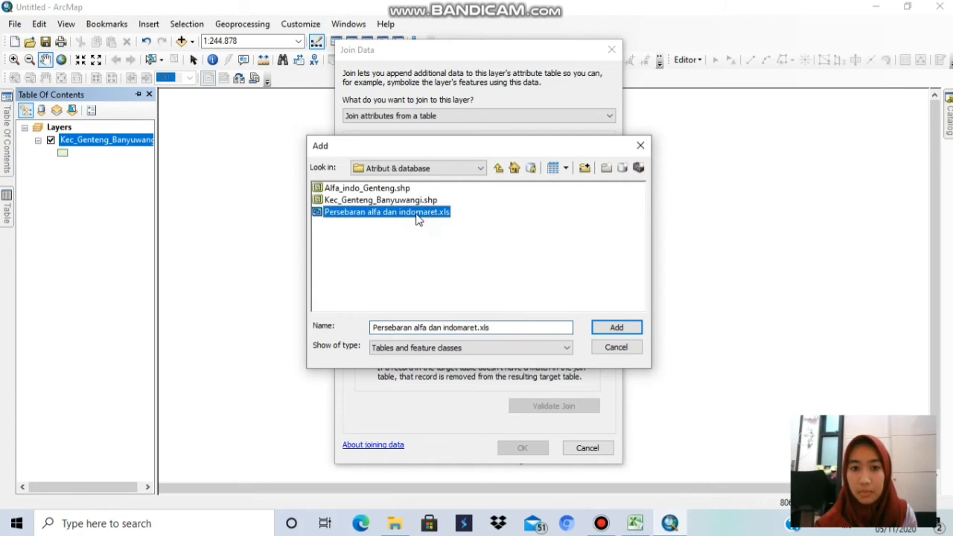
click(628, 331)
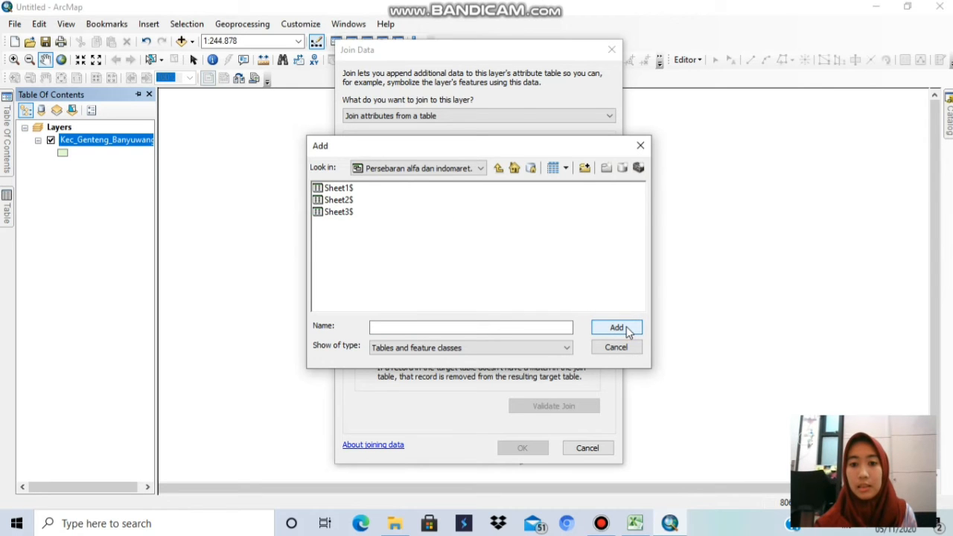
click(337, 189)
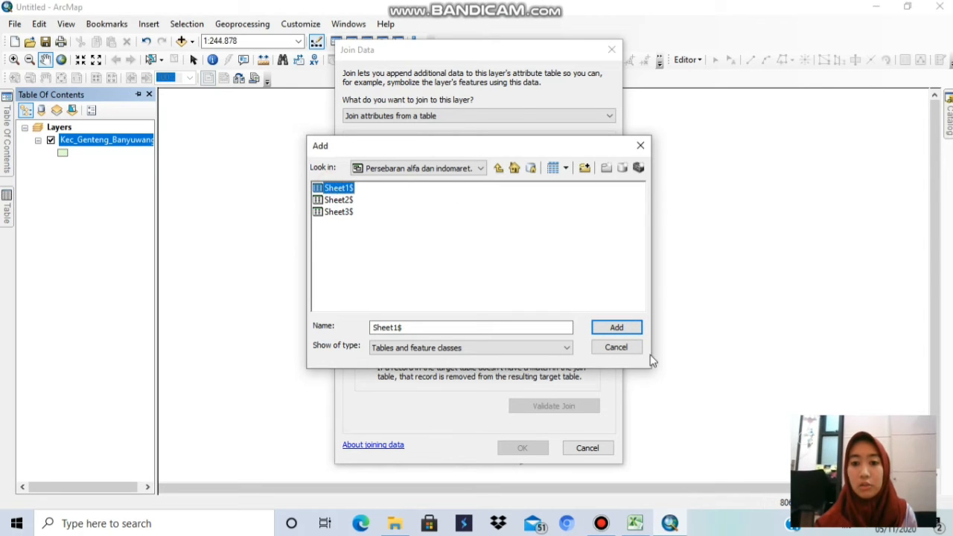
click(630, 329)
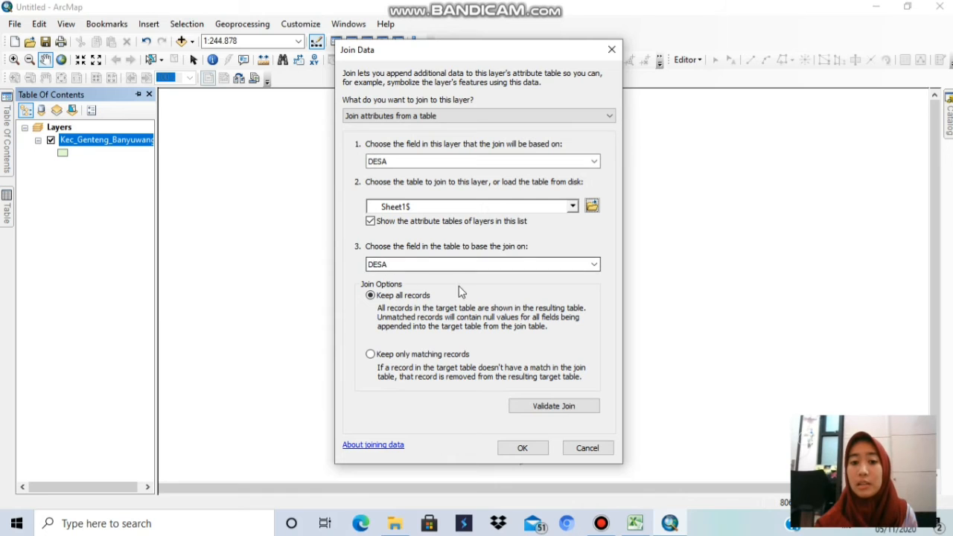
Validate the join on the DESA fields and apply it with all records kept
click(571, 405)
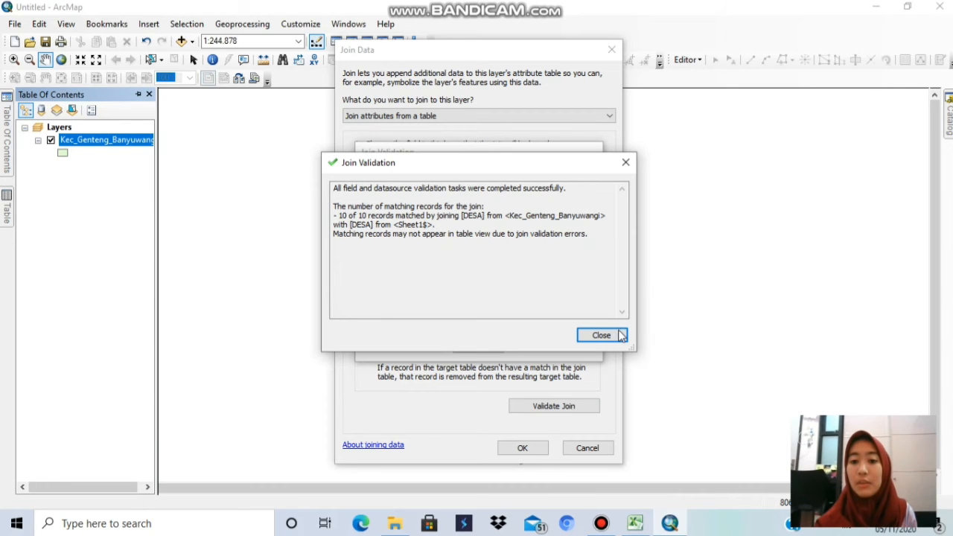
click(618, 338)
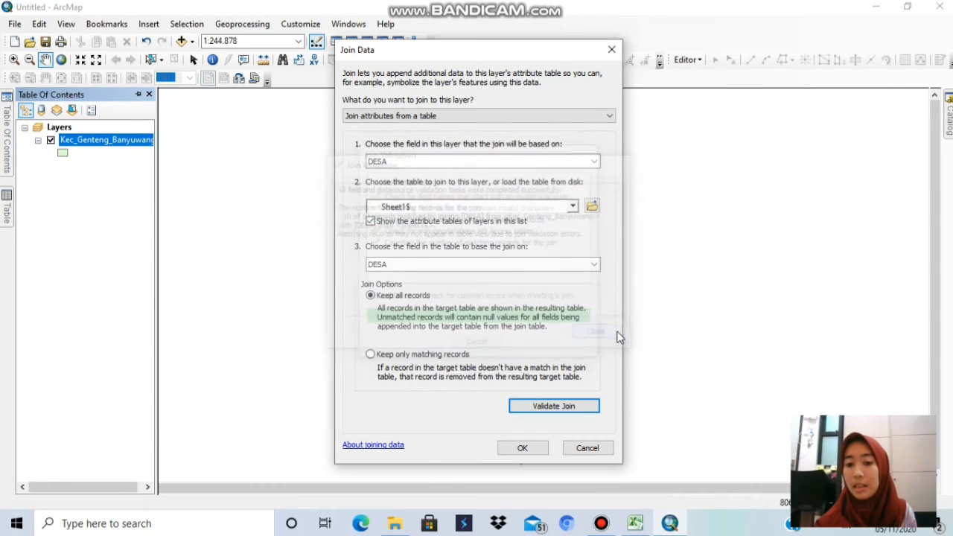
click(533, 448)
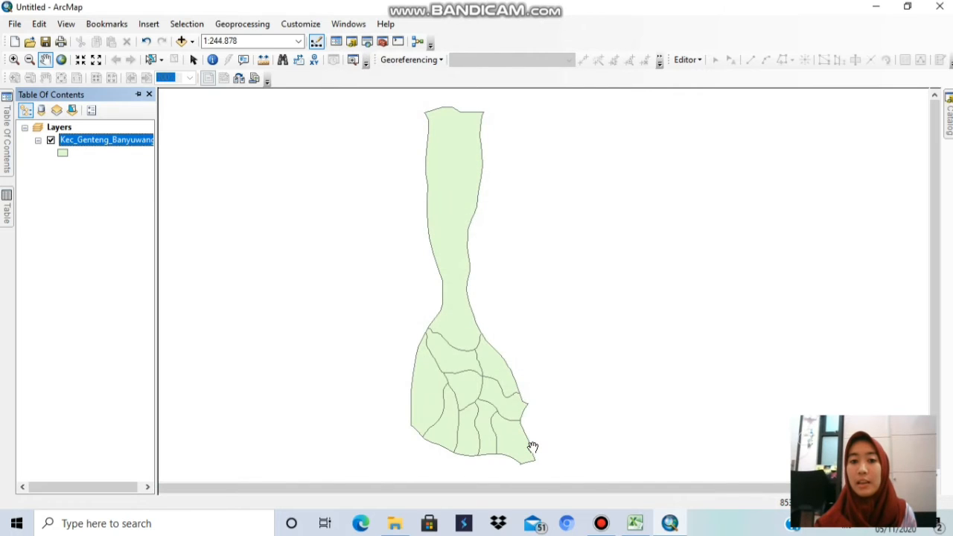
Review the joined attribute table of the Kec_Genteng_Banyuwangi layer and collapse the table window
right_click(118, 146)
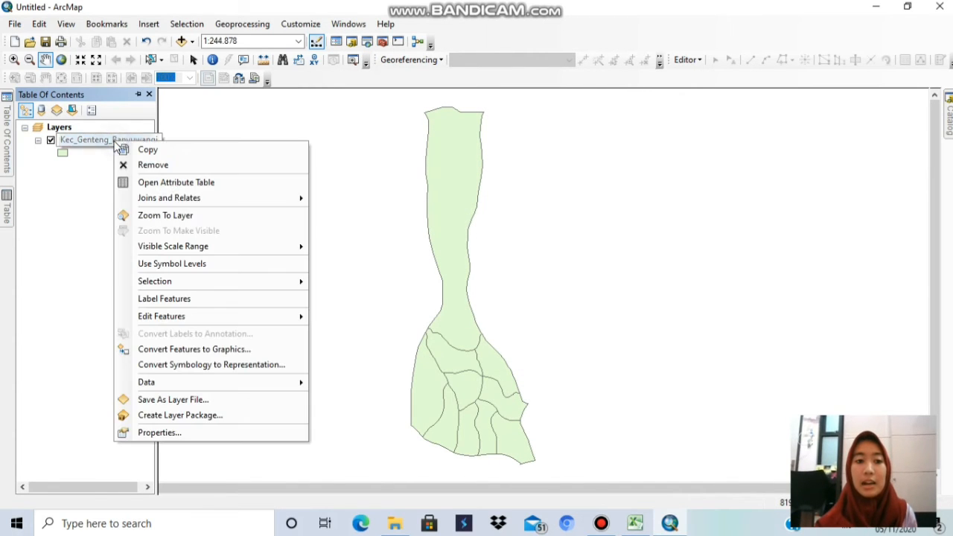
click(202, 186)
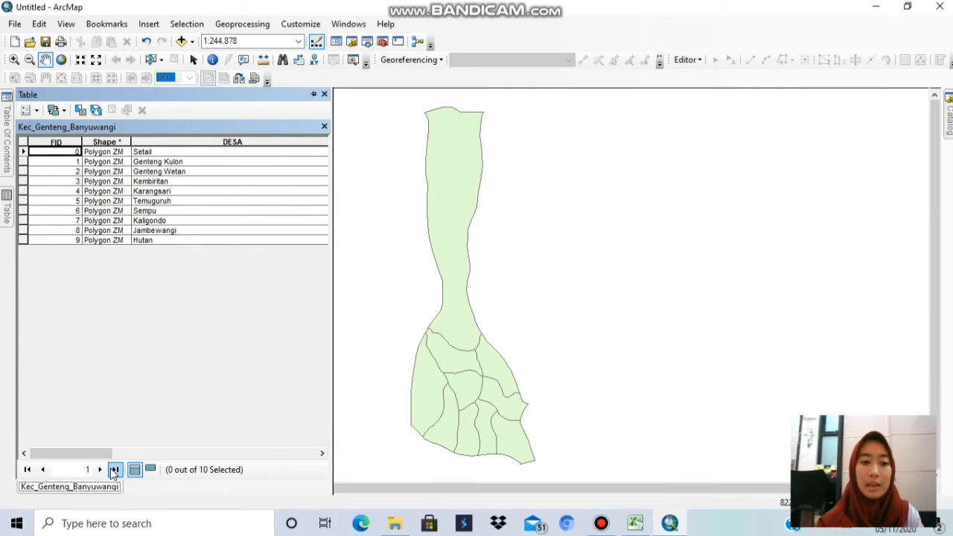
drag(84, 455, 38, 436)
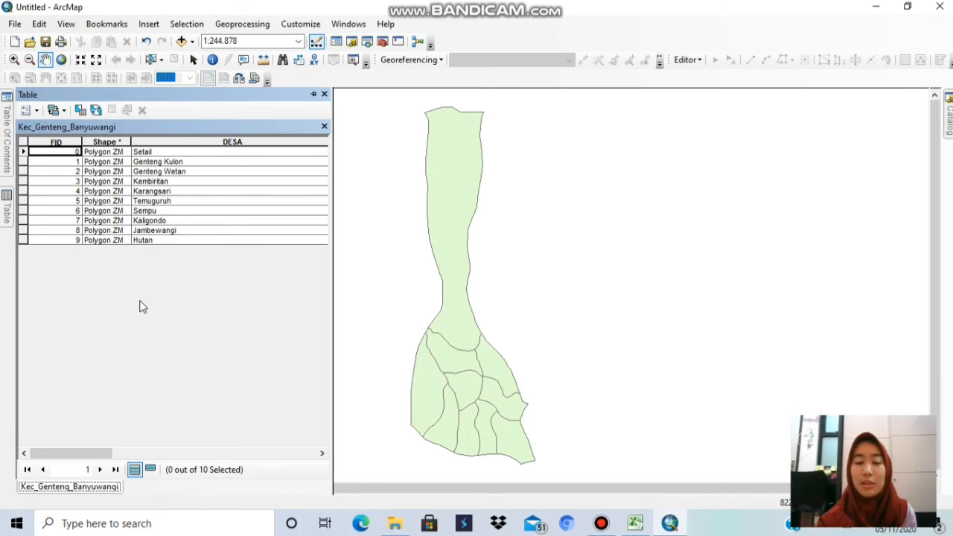
click(315, 96)
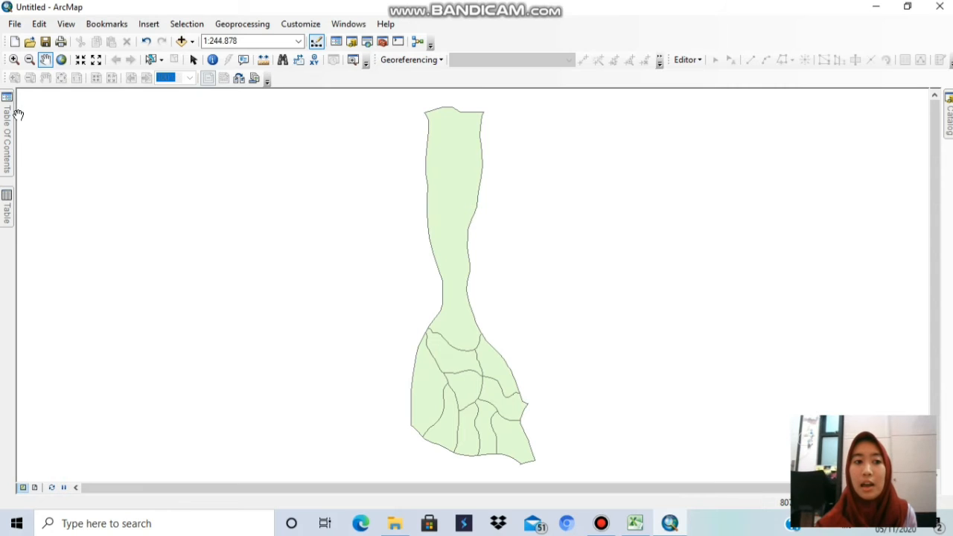
Start exporting all features of the Kec_Genteng_Banyuwangi layer in the source data's coordinate system and browse for the output file
mouse_move(8, 139)
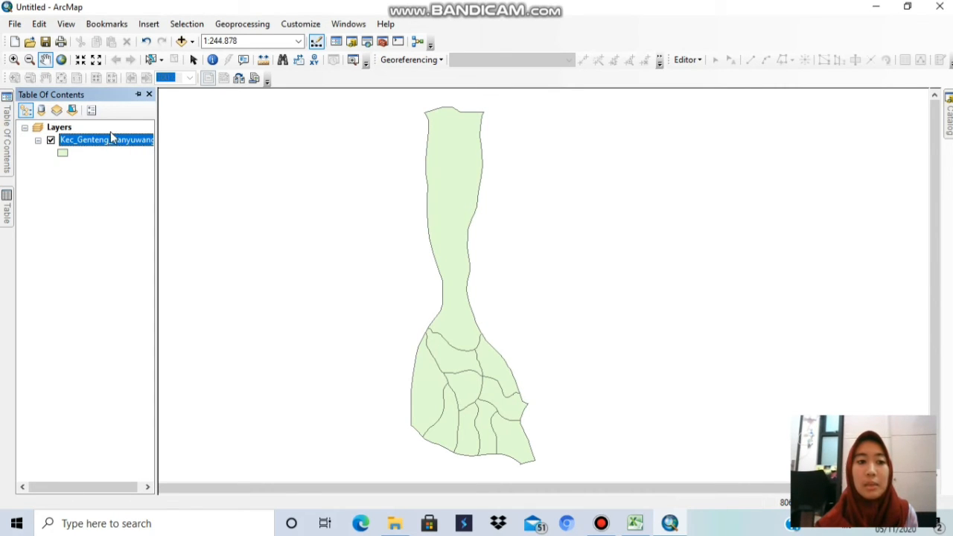
click(136, 145)
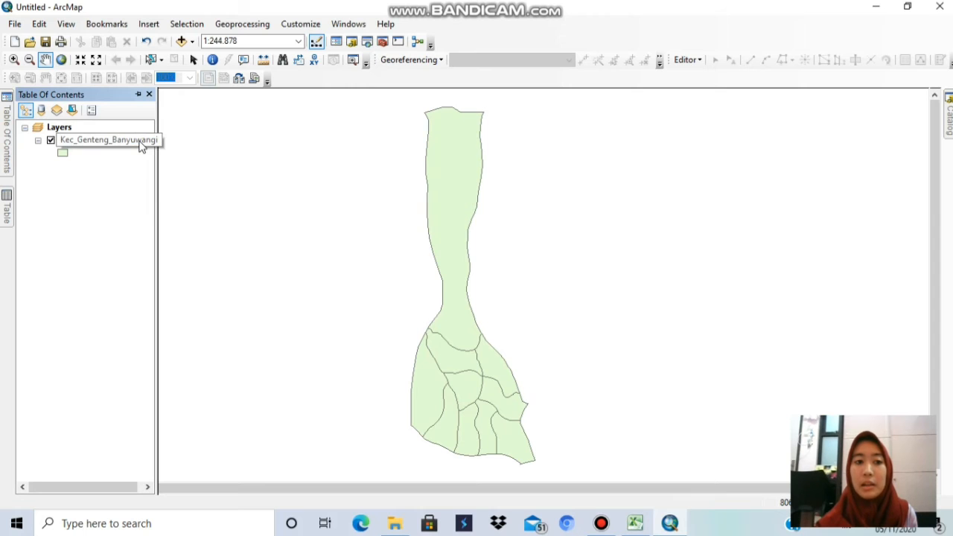
right_click(139, 146)
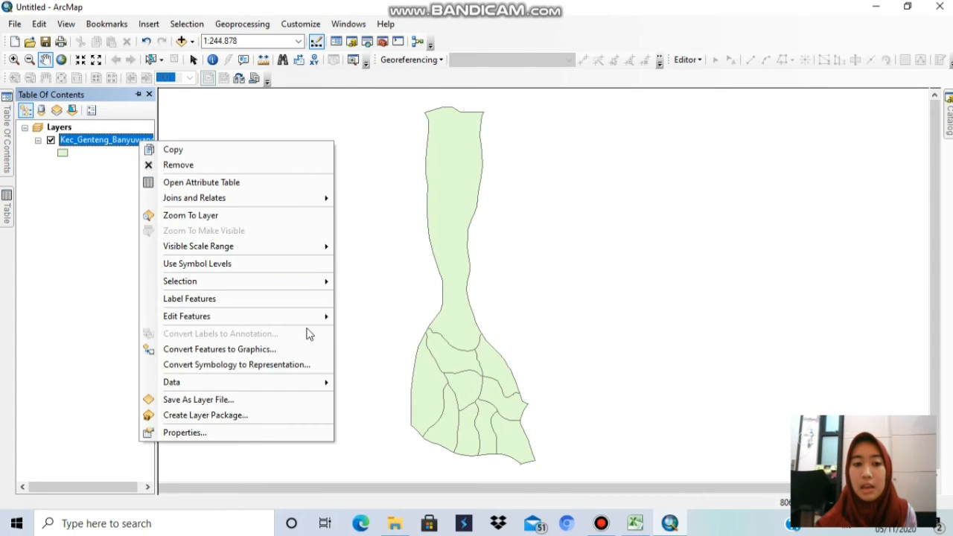
mouse_move(279, 384)
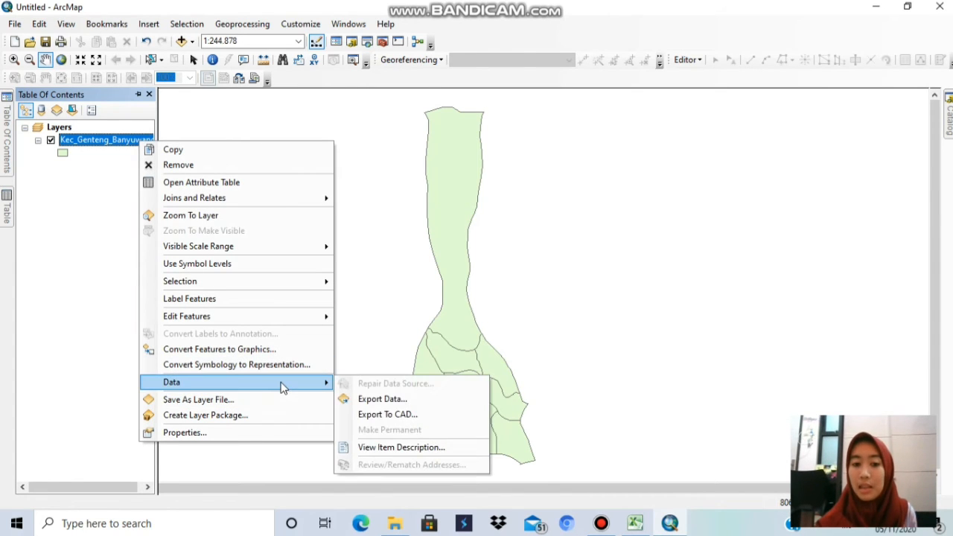
click(396, 402)
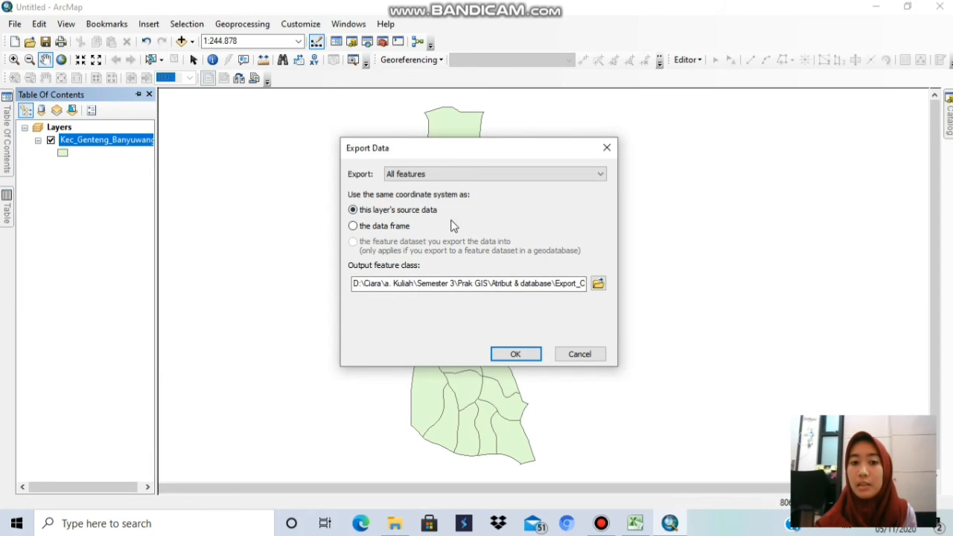
click(598, 283)
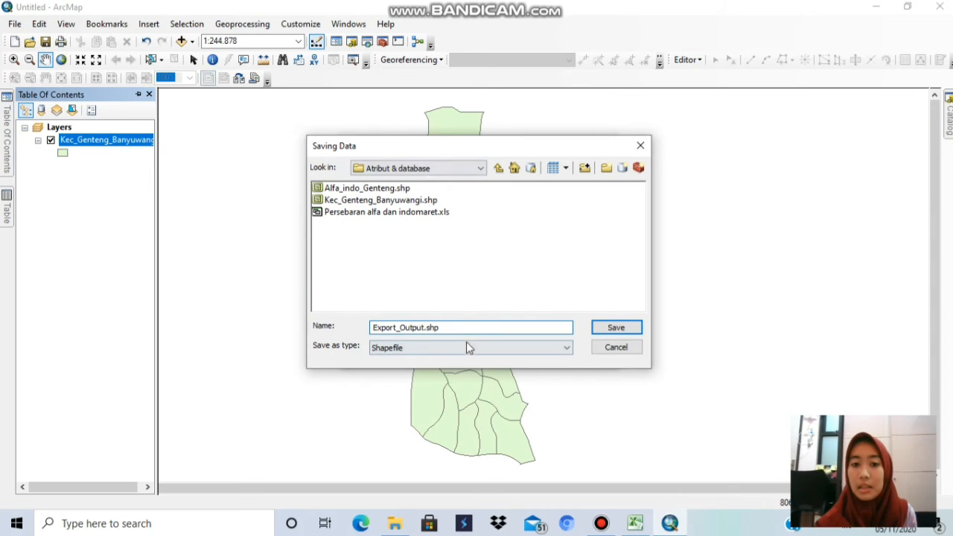
Export the data as alfa_indomaret_gentengt.shp in the Atribut & database folder and add it to the map as a layer
click(423, 328)
key(BackSpace)
key(BackSpace)
key(BackSpace)
key(BackSpace)
key(BackSpace)
key(BackSpace)
key(BackSpace)
key(BackSpace)
key(BackSpace)
key(BackSpace)
key(BackSpace)
key(BackSpace)
key(BackSpace)
text(al)
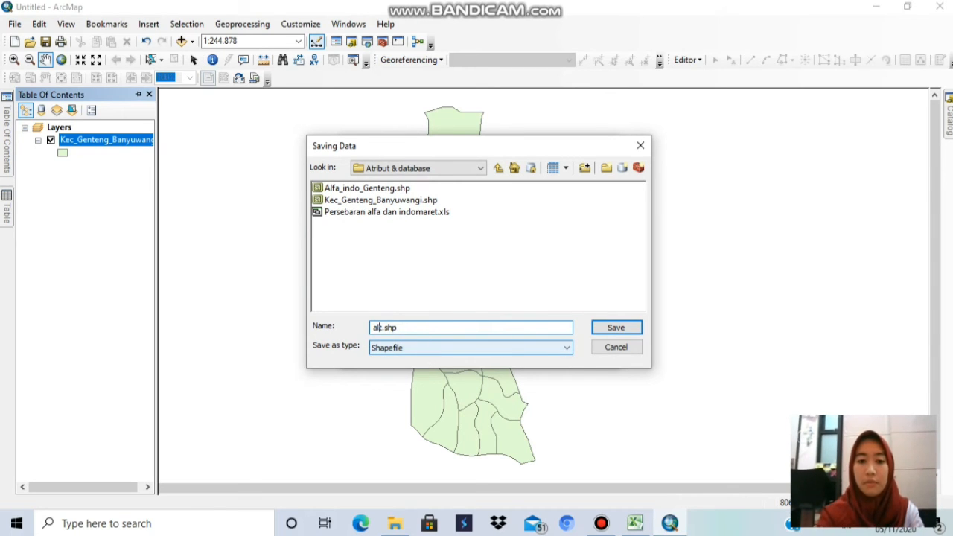
text(fa_indo)
text(_gen)
text(t)
key(BackSpace)
key(BackSpace)
key(BackSpace)
key(BackSpace)
key(BackSpace)
text(martt)
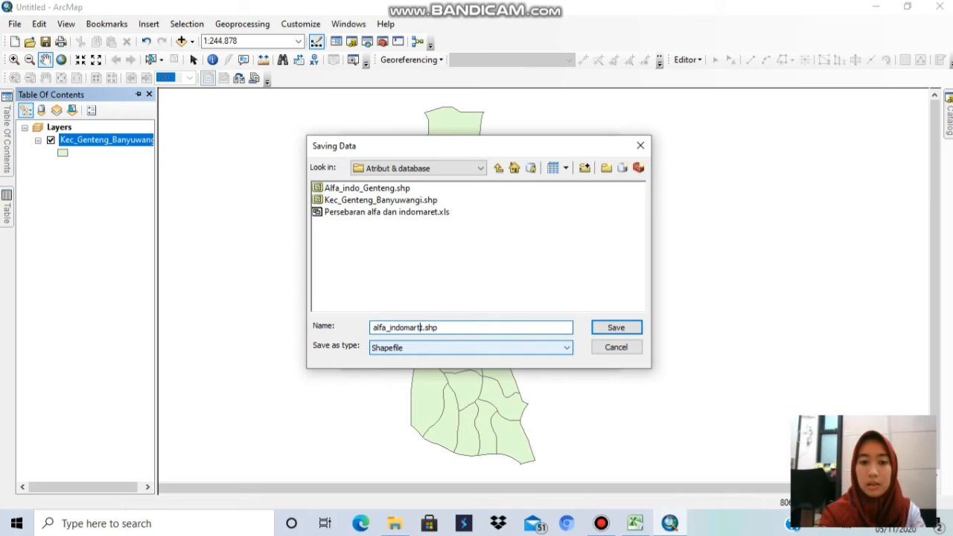
key(Left)
text(er)
text(t)
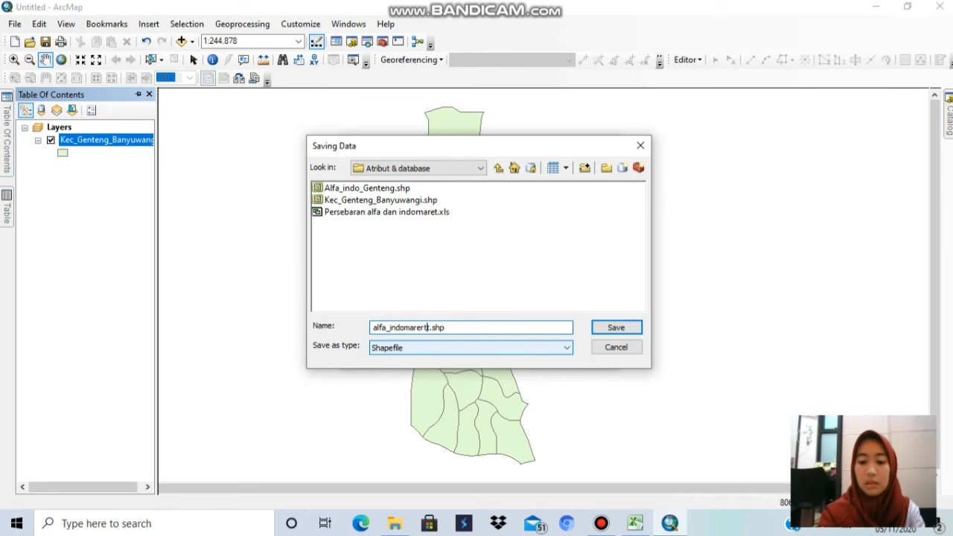
text(a)
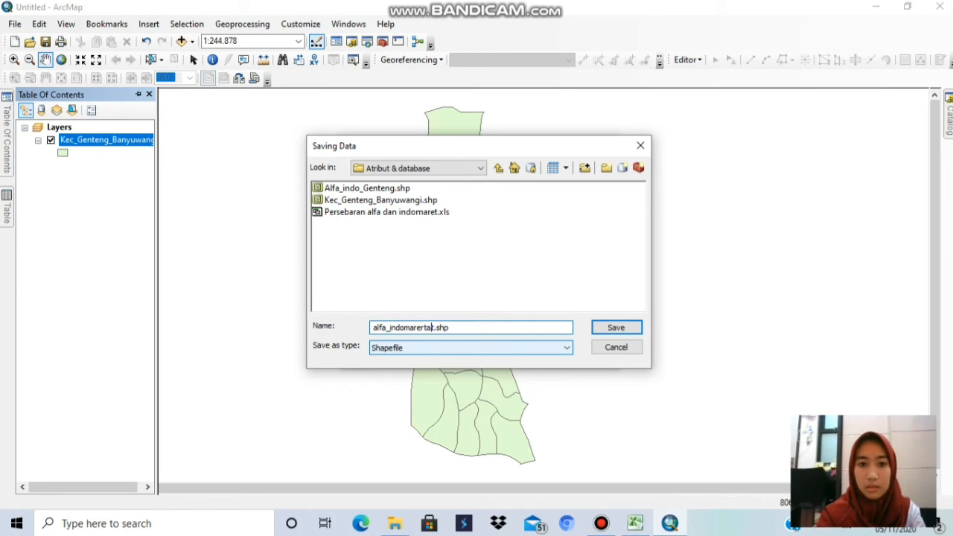
key(BackSpace)
text(_ge)
text(nyut)
key(BackSpace)
key(BackSpace)
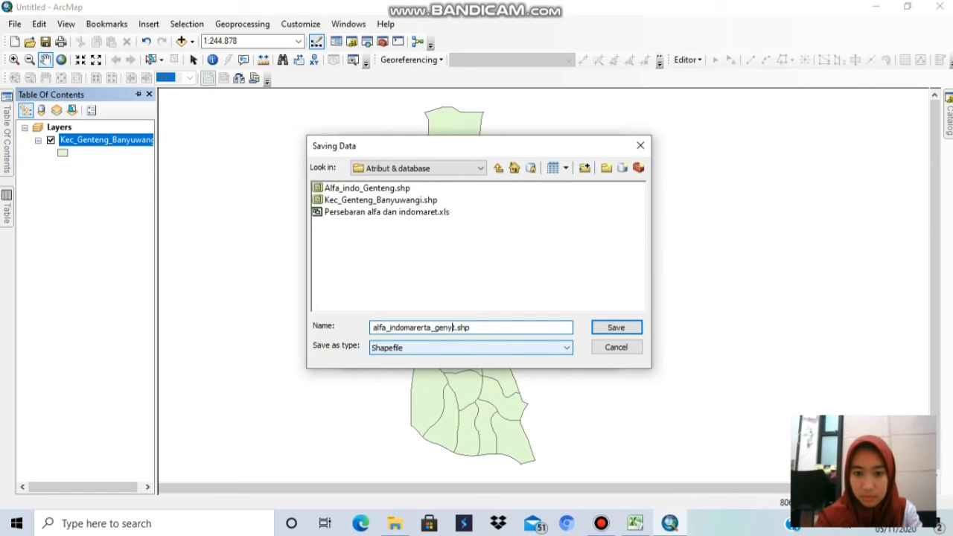
key(BackSpace)
text(teng)
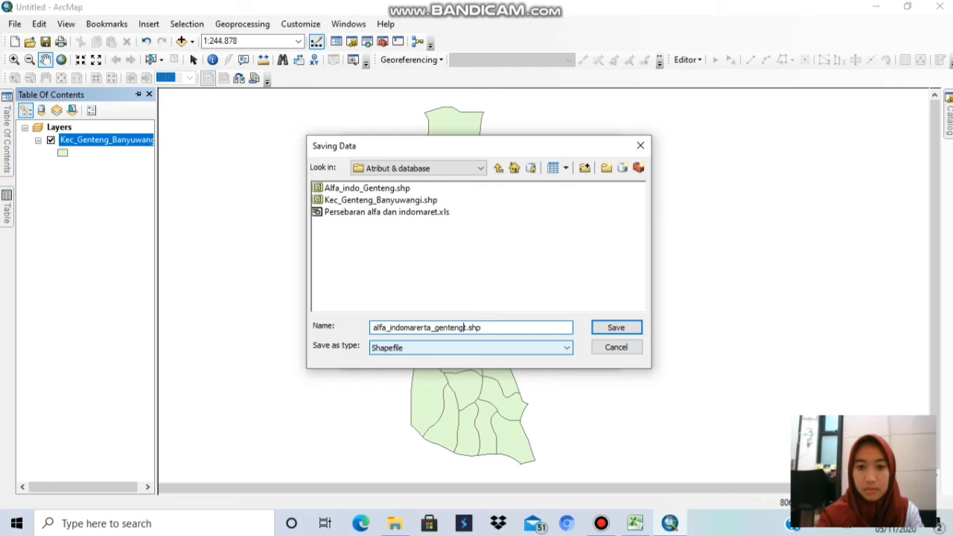
click(431, 329)
key(BackSpace)
key(BackSpace)
key(BackSpace)
text(t)
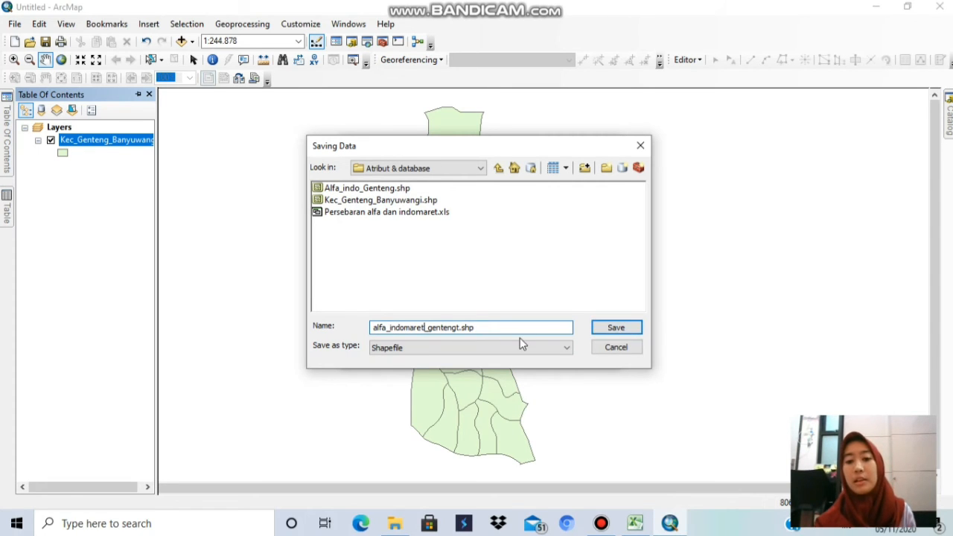
click(624, 329)
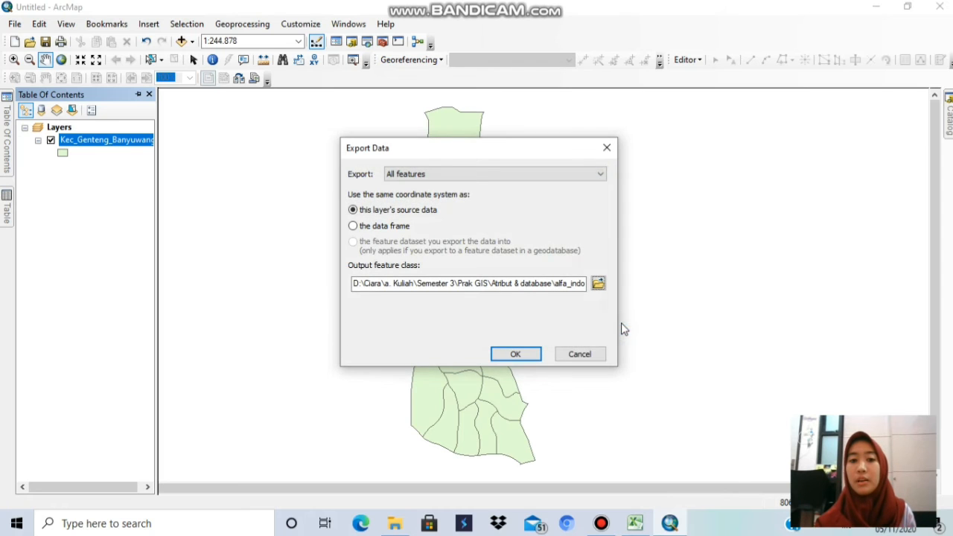
click(515, 355)
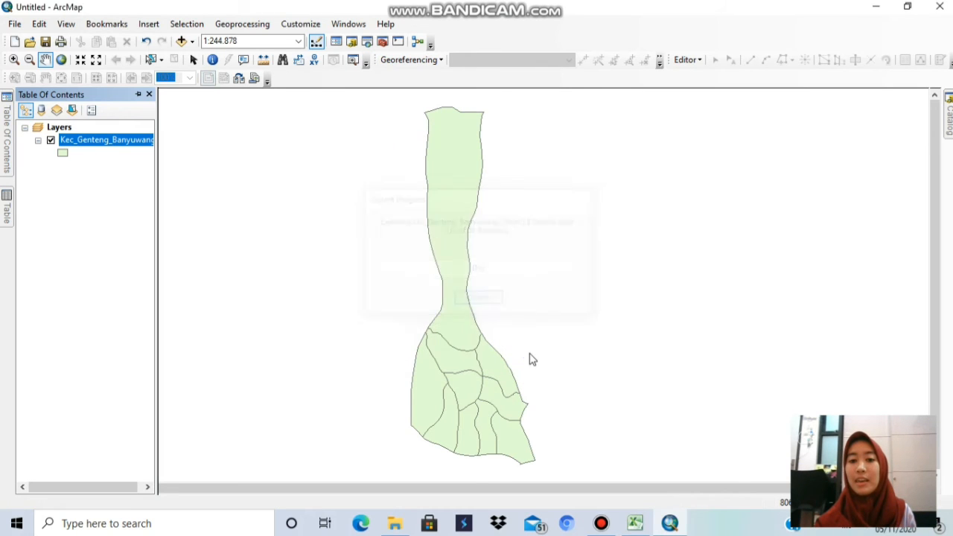
click(531, 311)
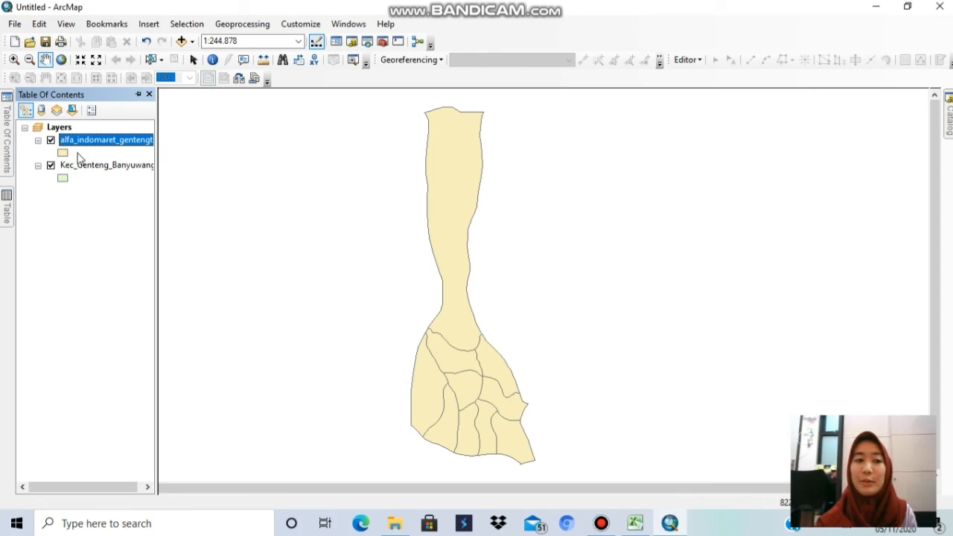
Review the attribute table of the alfa_indomaret_gentengt layer through to the Alfamart and Indomaret columns, and collapse the table window
right_click(117, 145)
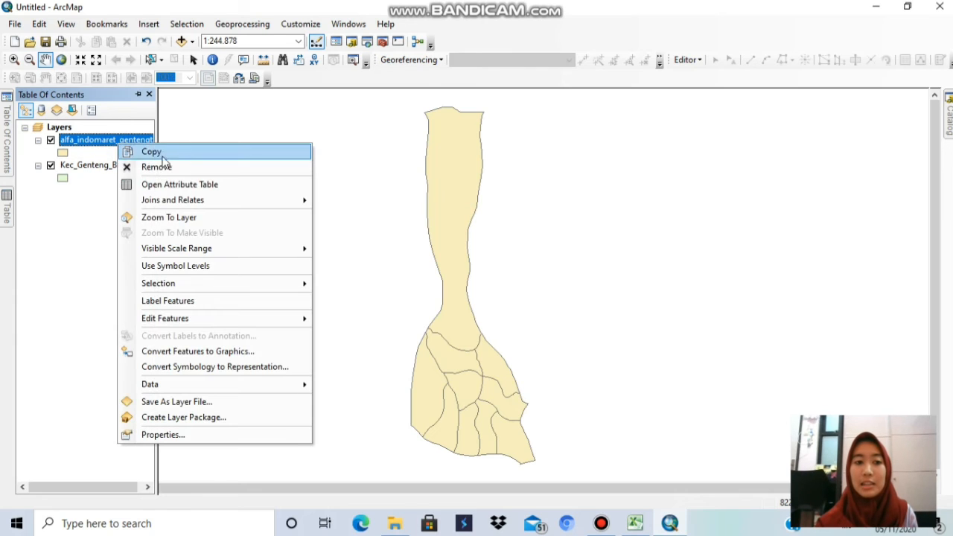
click(225, 190)
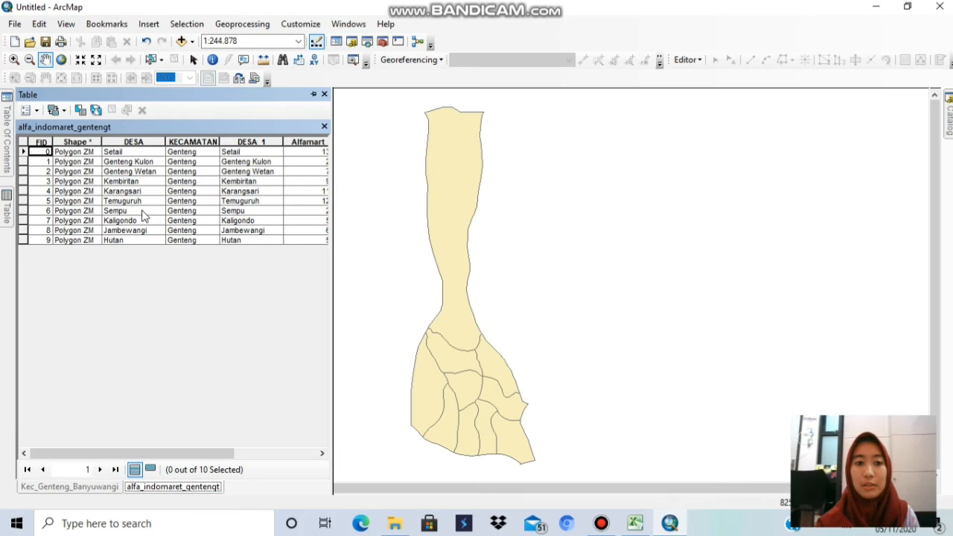
drag(86, 452, 213, 462)
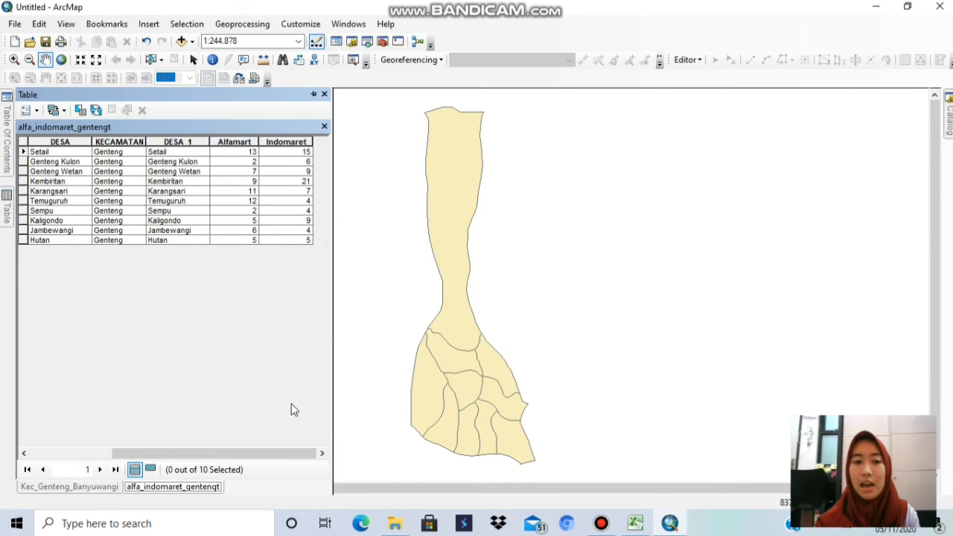
click(313, 95)
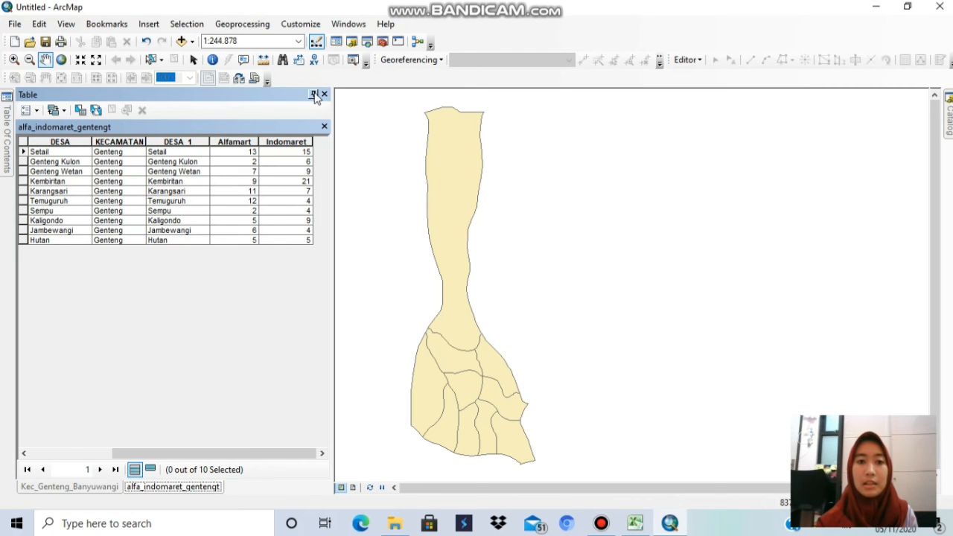
click(314, 94)
Inspect the Kec_Genteng_Banyuwangi layer's attribute table for comparison and close the table window
mouse_move(11, 171)
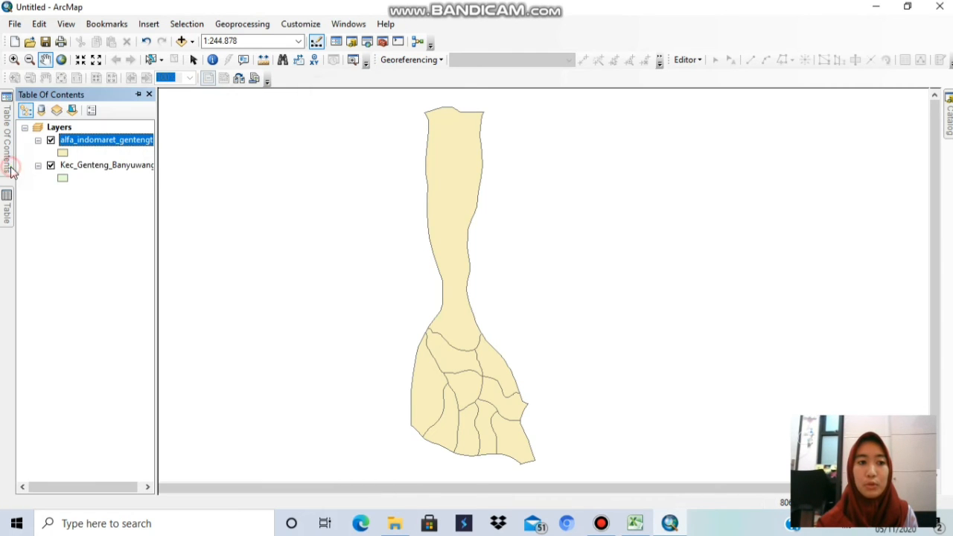
right_click(86, 167)
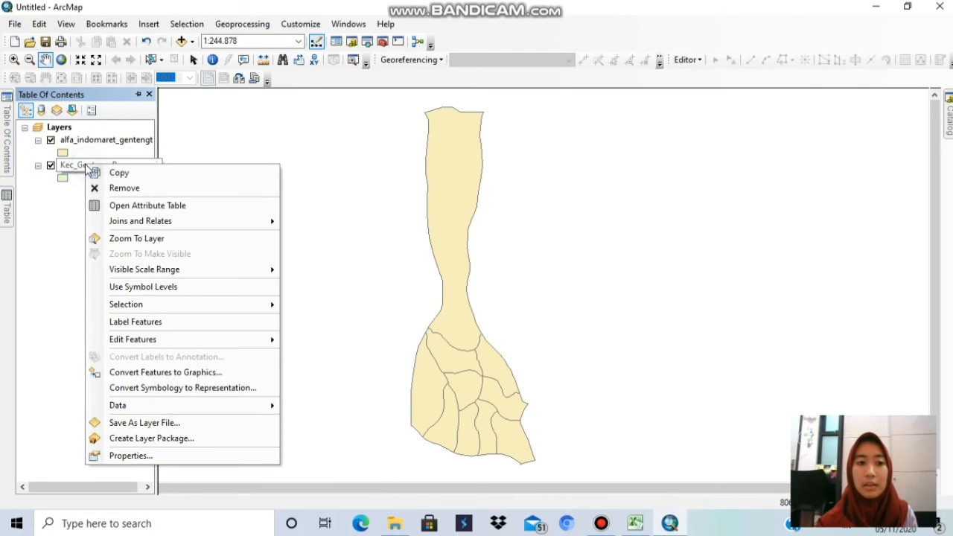
click(155, 206)
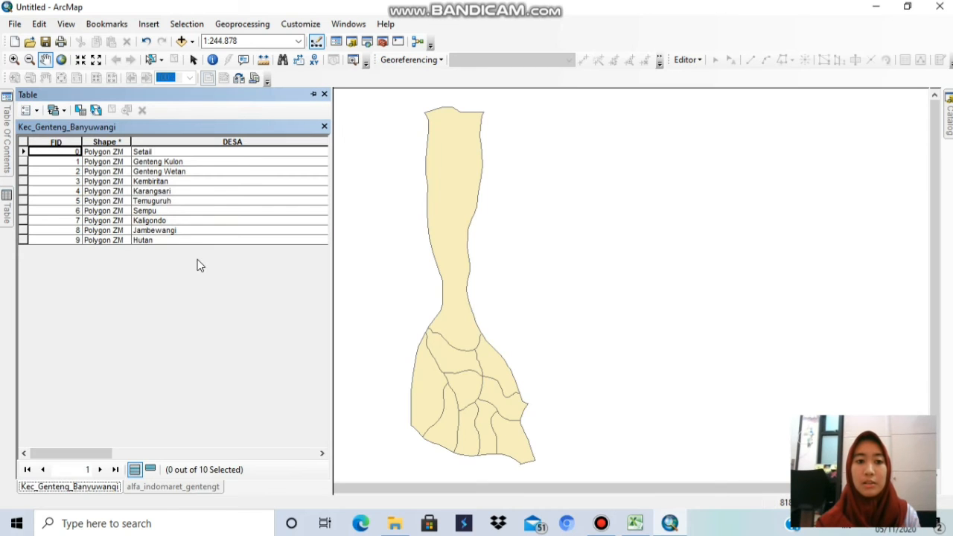
drag(80, 453, 169, 477)
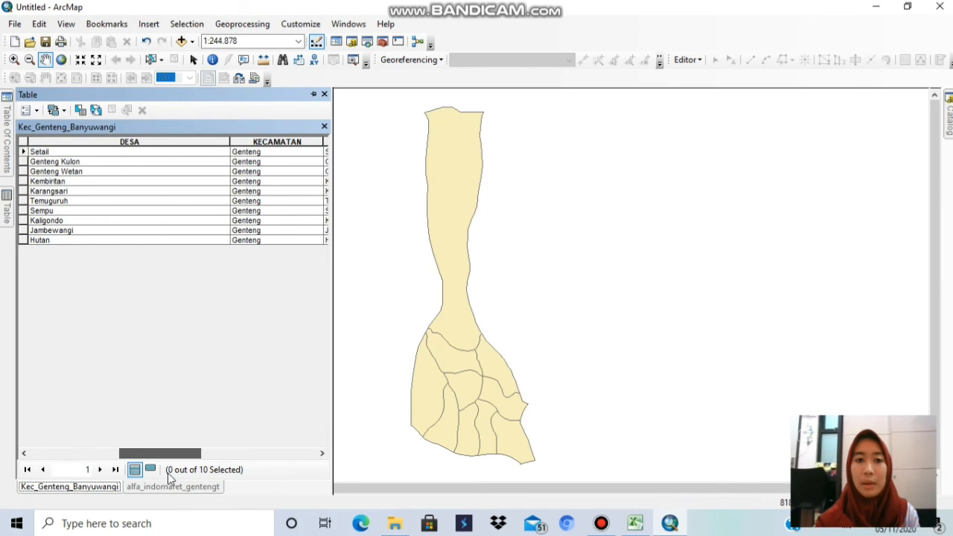
click(324, 95)
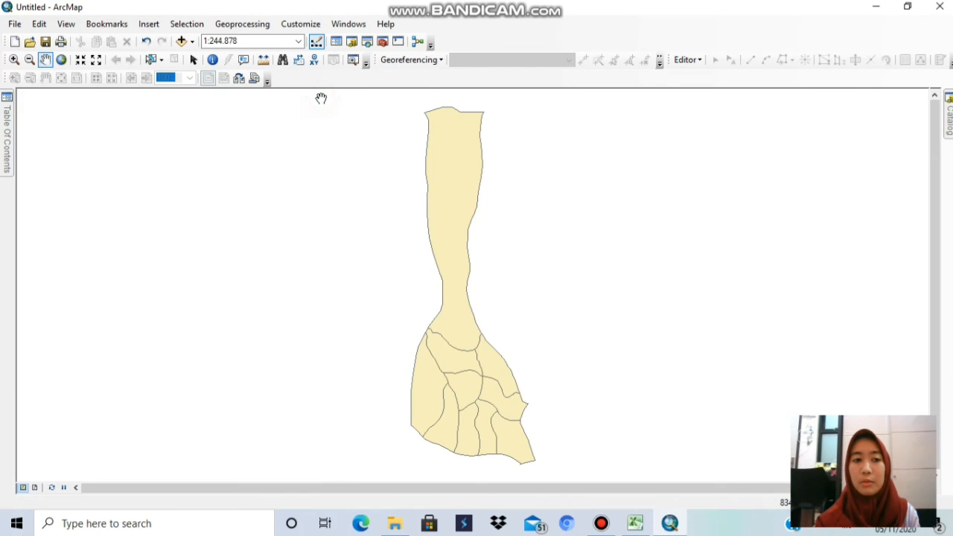
Remove the joined Kec_Genteng_Banyuwangi layer from the map
mouse_move(10, 133)
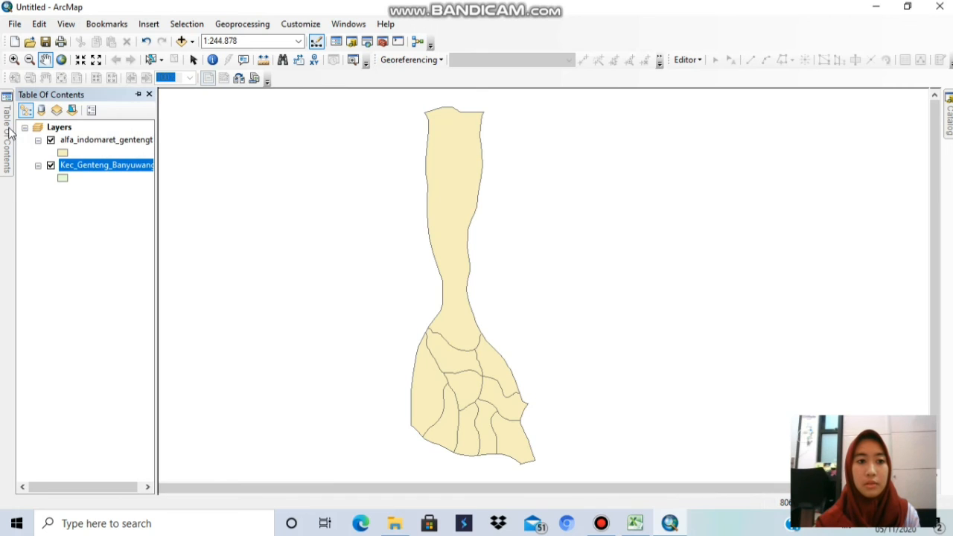
right_click(131, 165)
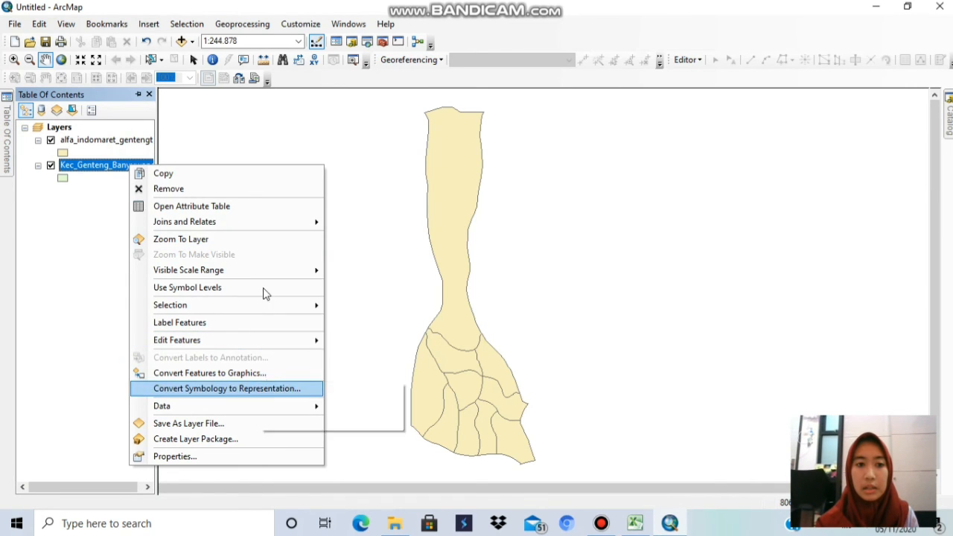
click(244, 190)
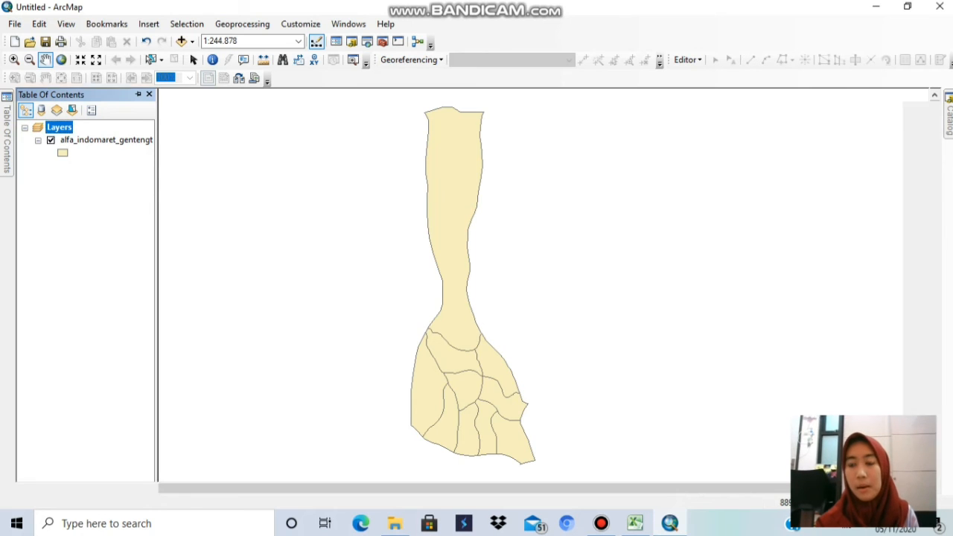
Add the original Kec_Genteng_Banyuwangi.shp shapefile back to the map from the Kecamatan Banyuwangi folder
click(949, 117)
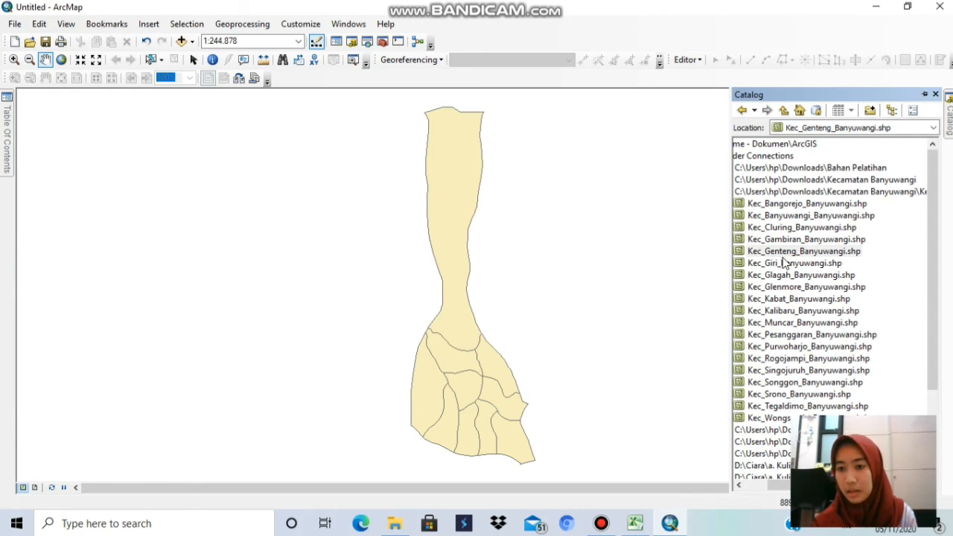
double_click(788, 252)
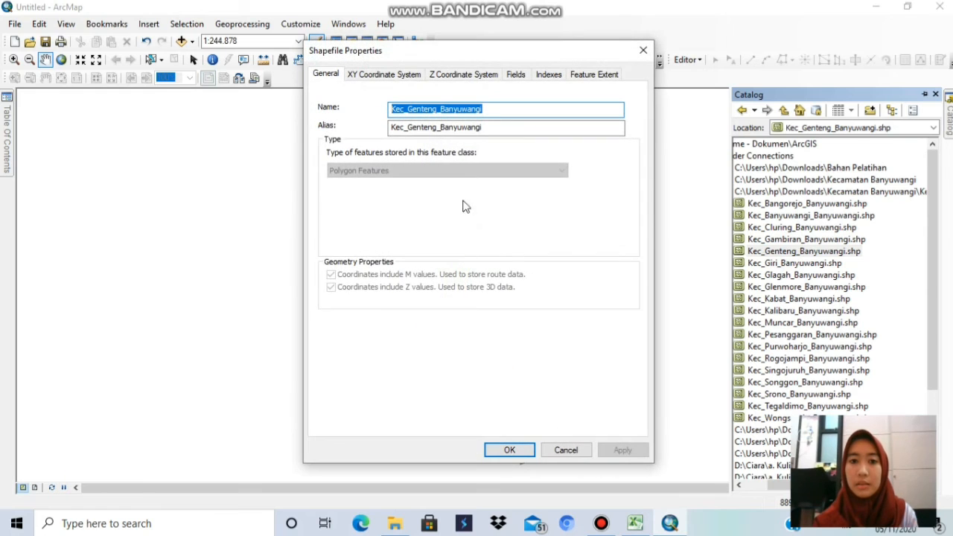
click(639, 54)
drag(775, 253, 608, 224)
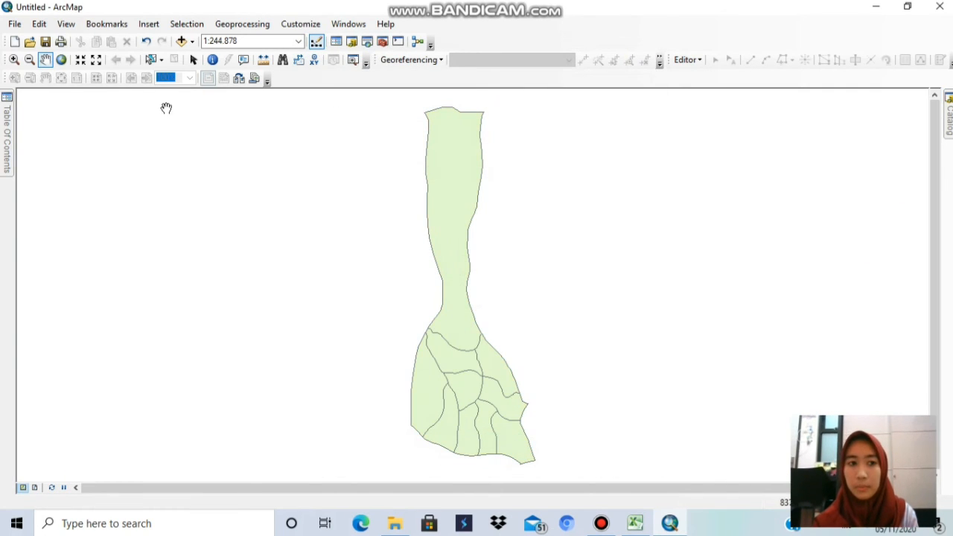
Inspect the attribute table of the re-added Kec_Genteng_Banyuwangi layer and collapse the table window
mouse_move(8, 134)
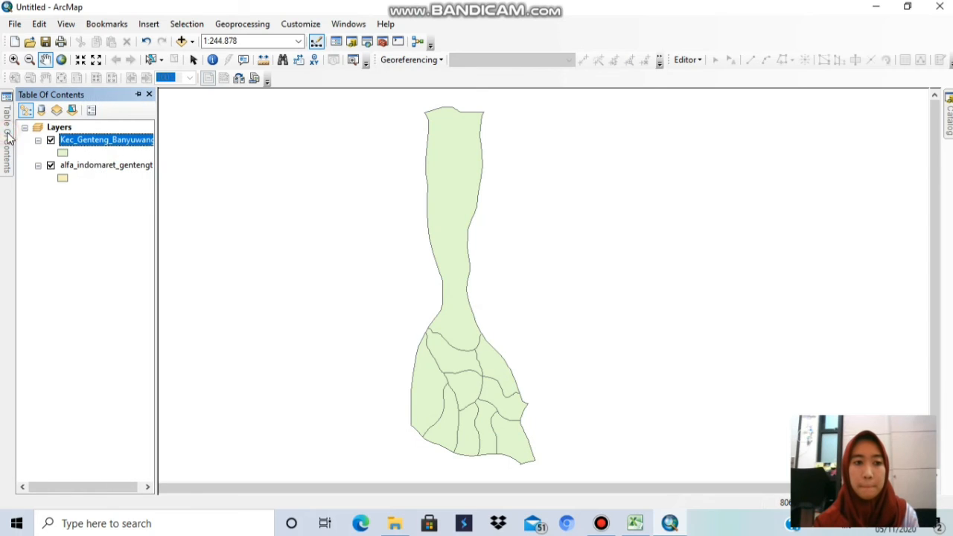
right_click(99, 146)
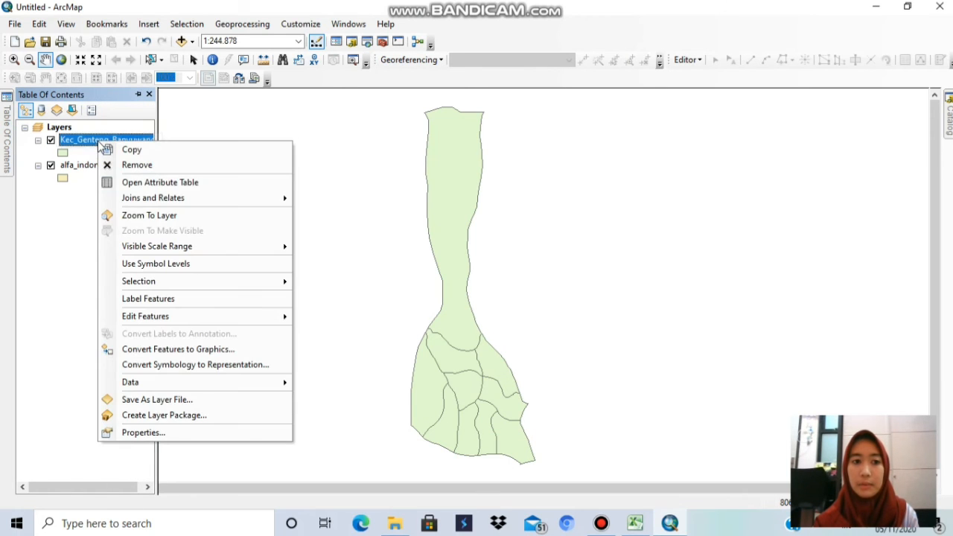
click(169, 188)
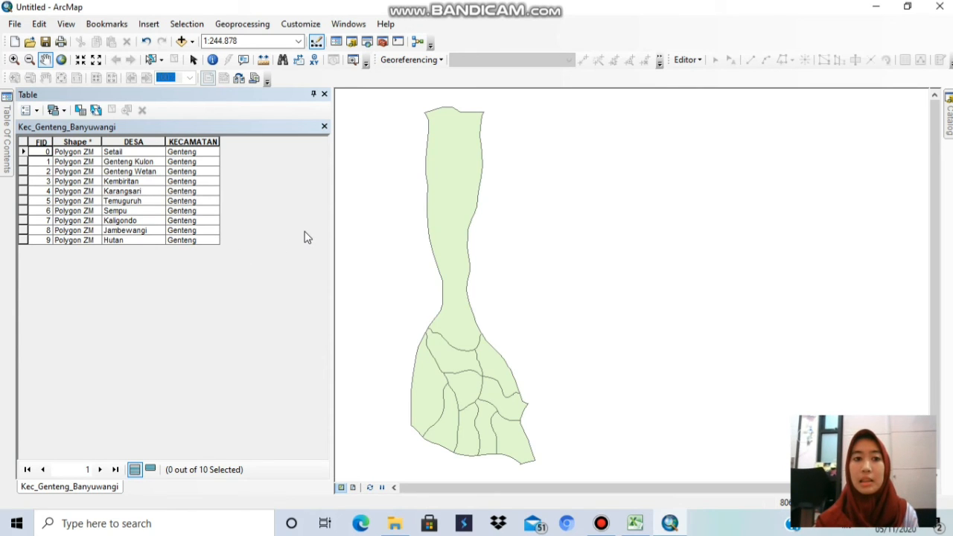
click(312, 94)
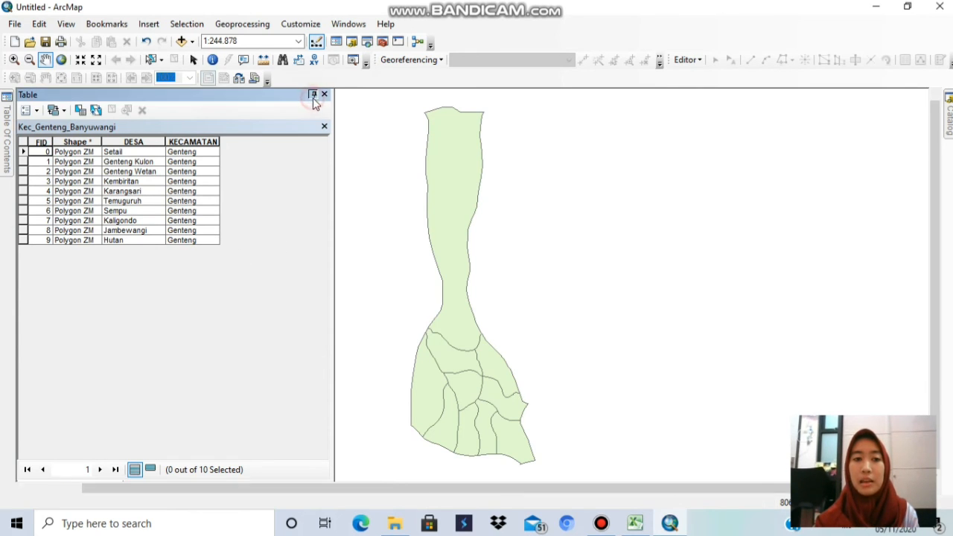
Move the Kec_Genteng_Banyuwangi layer below alfa_indomaret_gentengt and remove it from the map
mouse_move(4, 134)
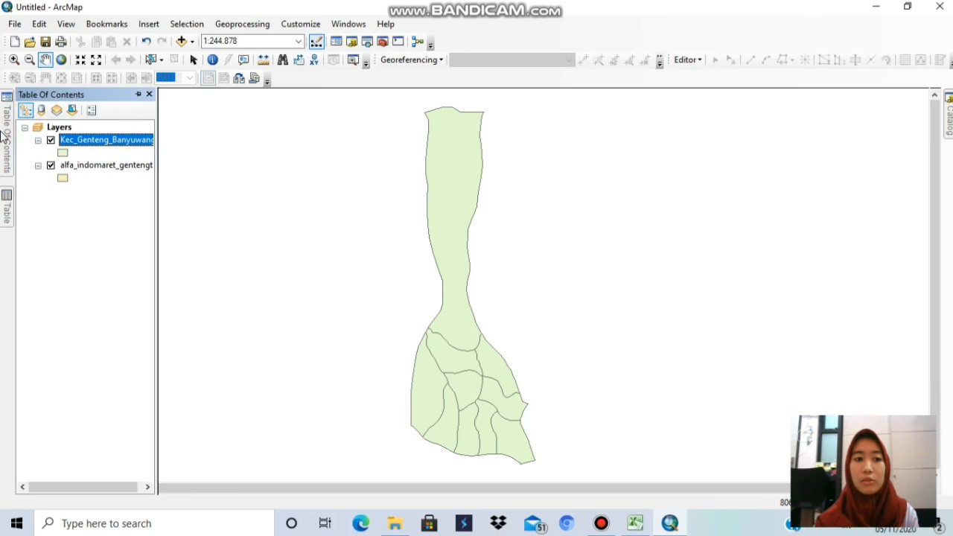
click(106, 171)
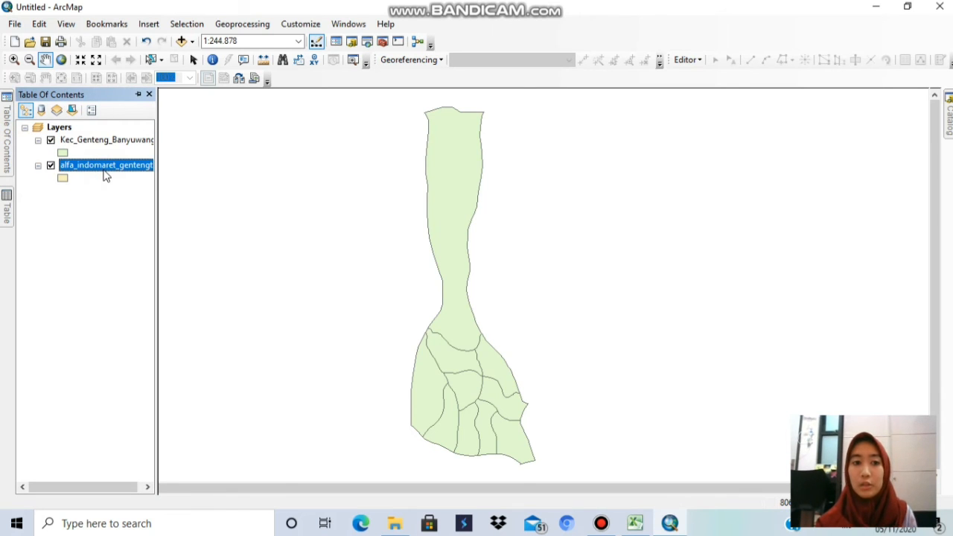
drag(95, 140, 95, 170)
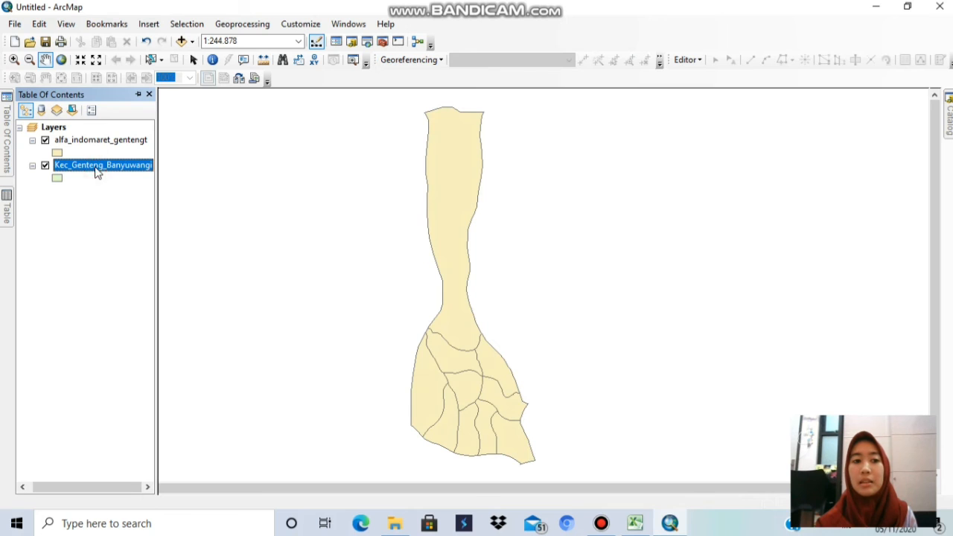
click(109, 144)
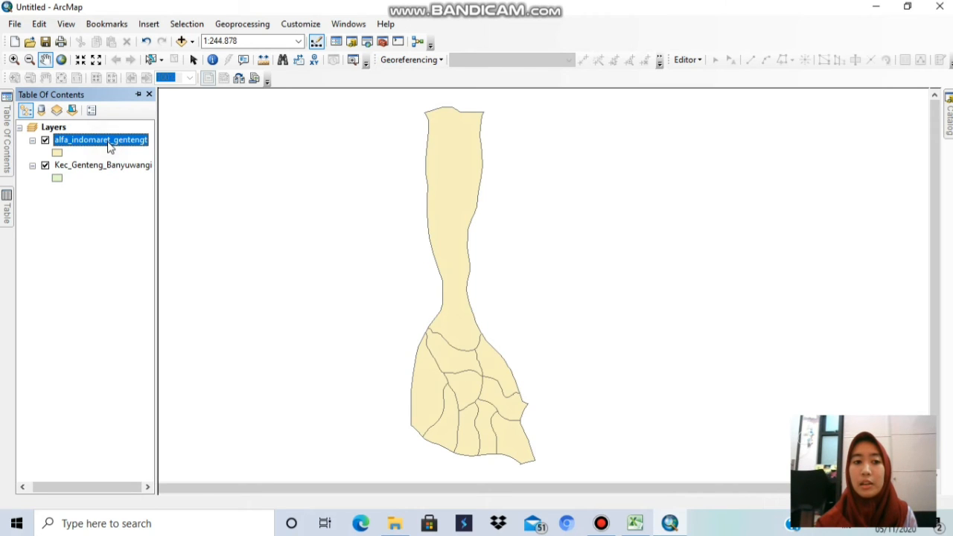
click(108, 169)
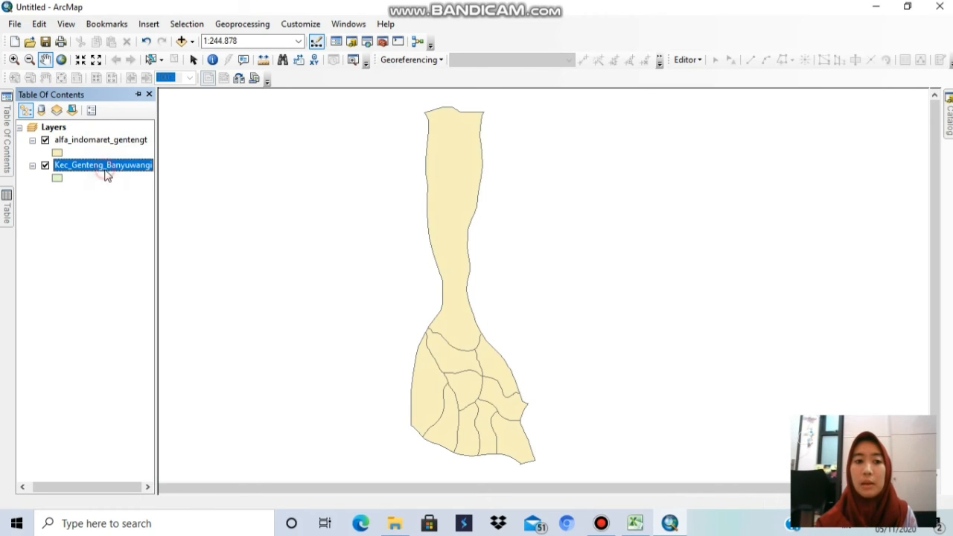
right_click(106, 171)
click(187, 193)
Open the attribute table of the alfa_indomaret_gentengt layer and review its columns through to Indomaret
click(9, 138)
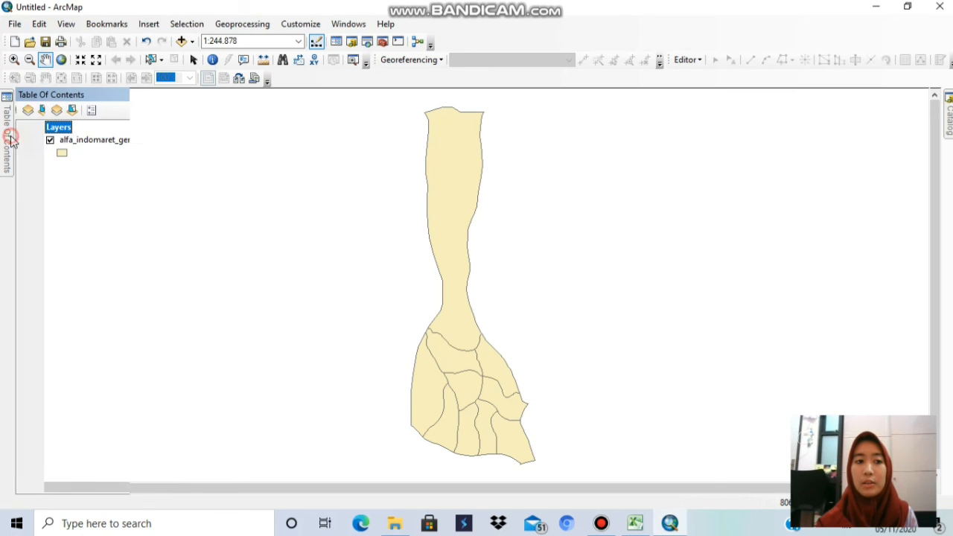
click(86, 144)
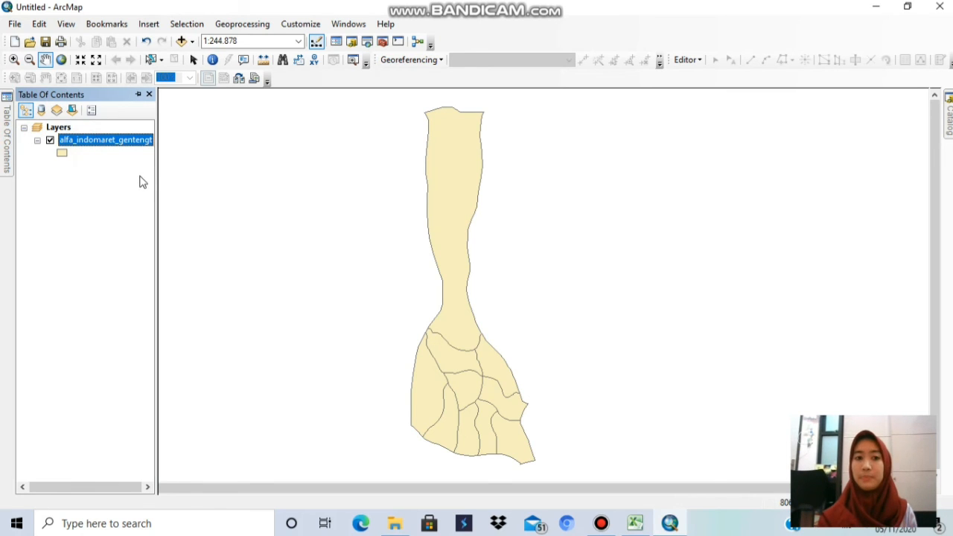
click(127, 144)
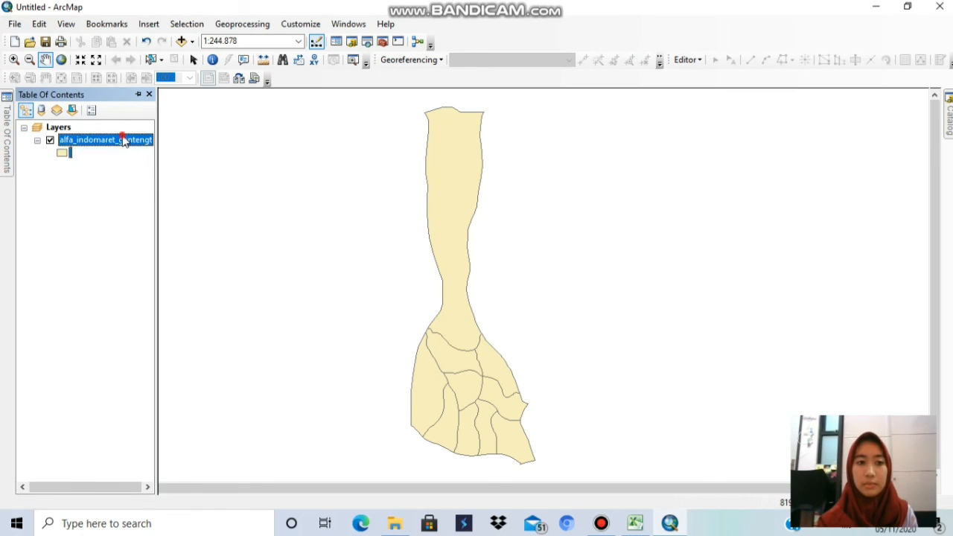
right_click(123, 138)
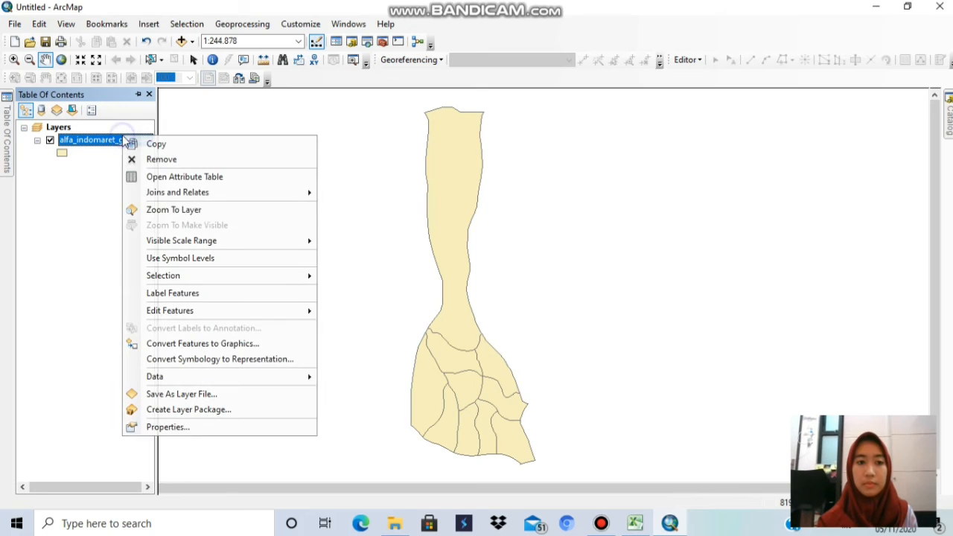
click(214, 178)
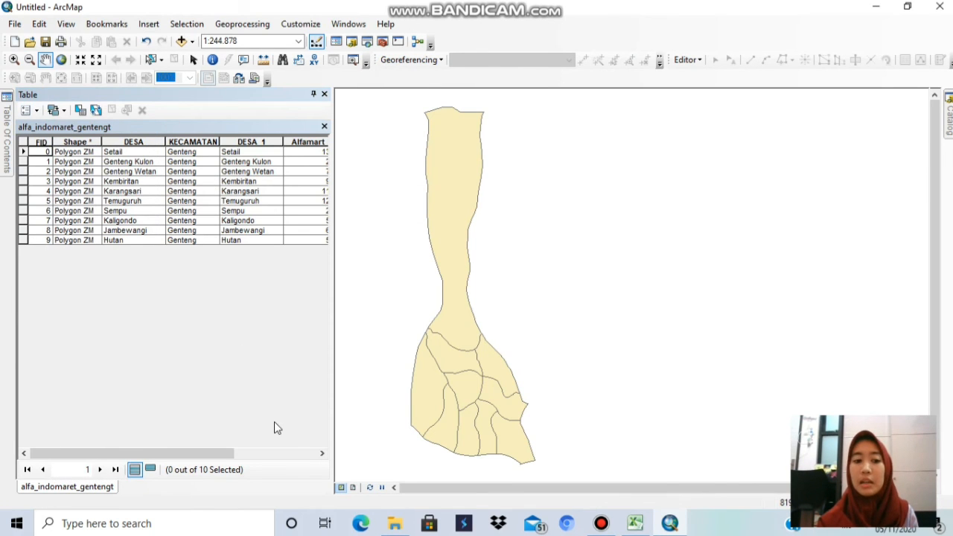
drag(94, 456, 255, 462)
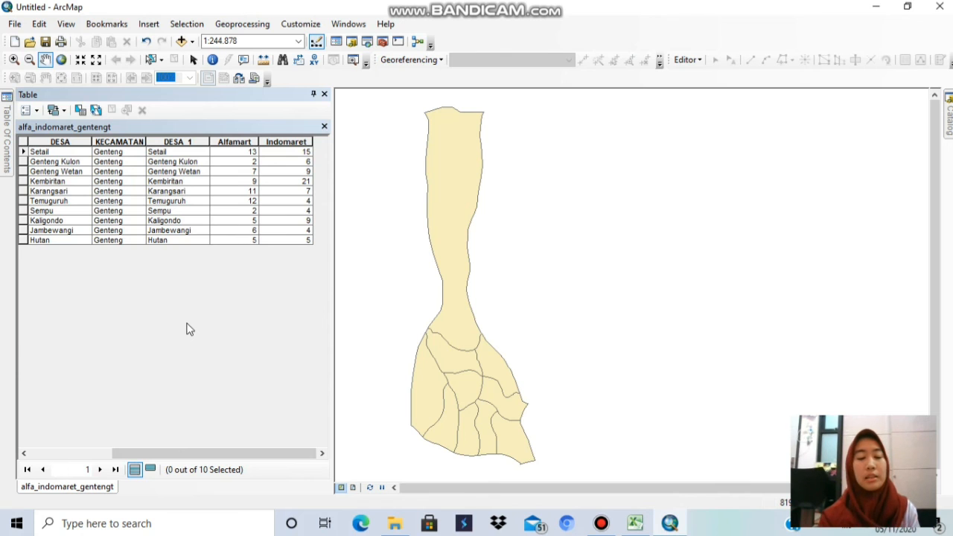
drag(279, 456, 116, 456)
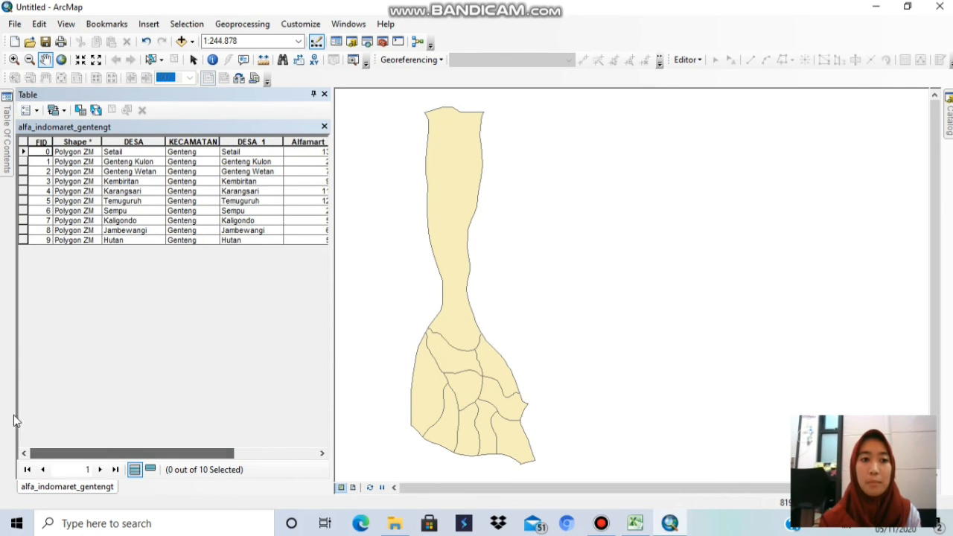
Delete the KECAMATAN field from the alfa_indomaret_gentengt attribute table
click(204, 144)
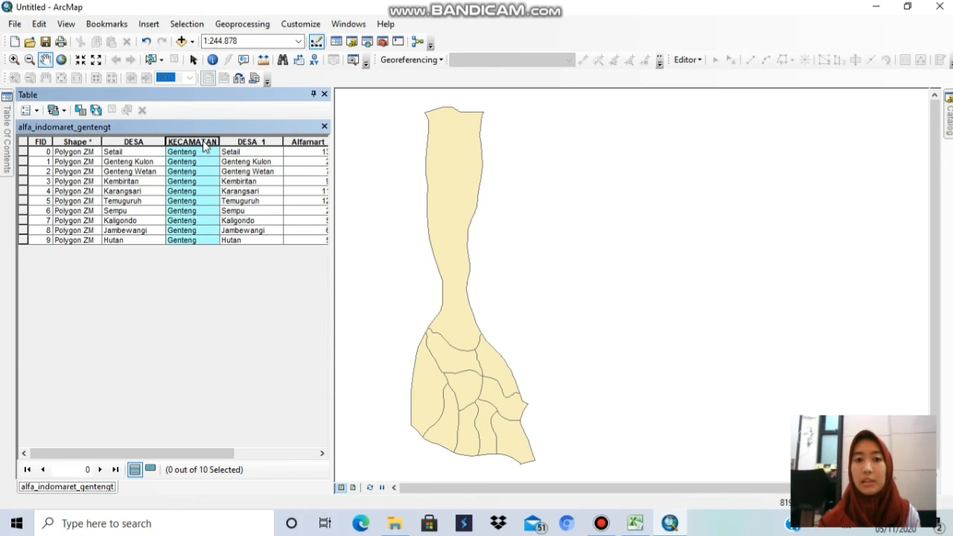
click(244, 142)
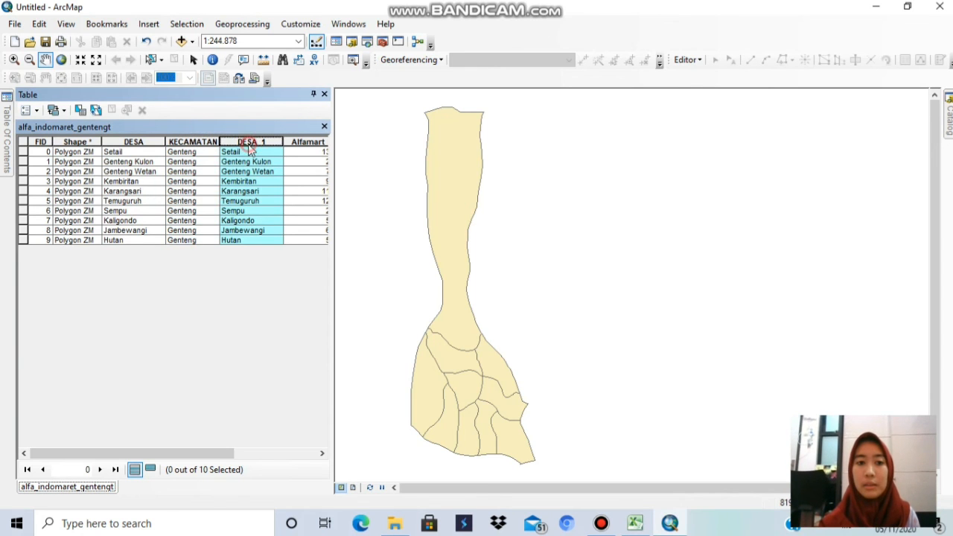
click(193, 141)
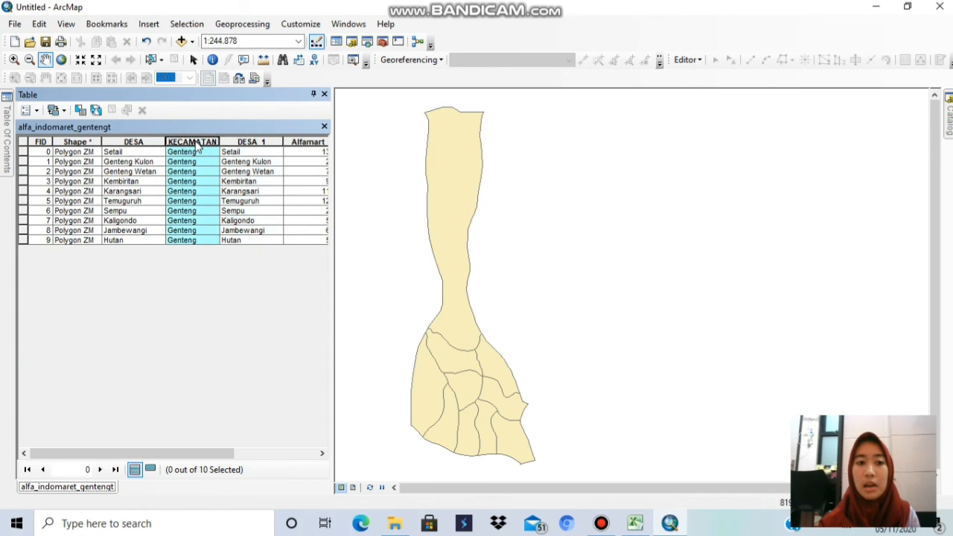
click(195, 141)
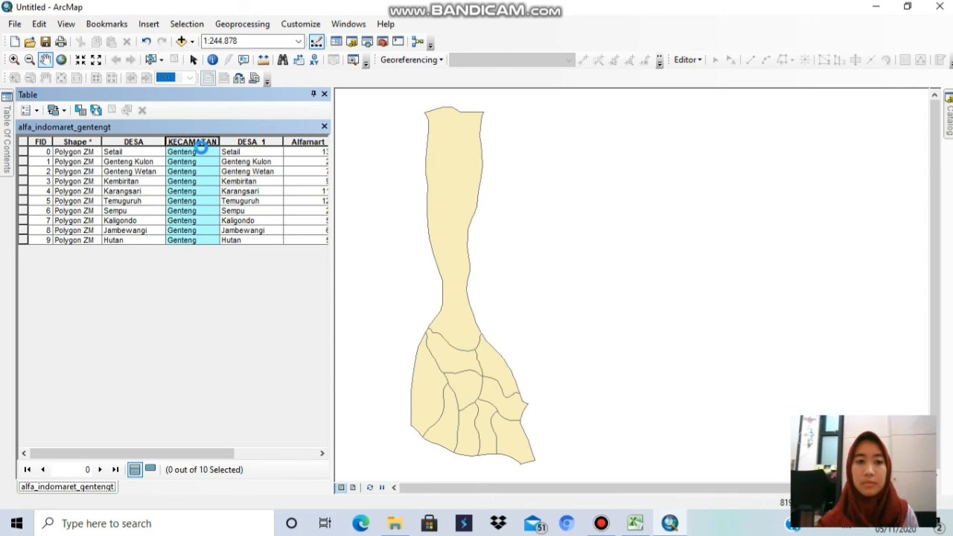
right_click(201, 145)
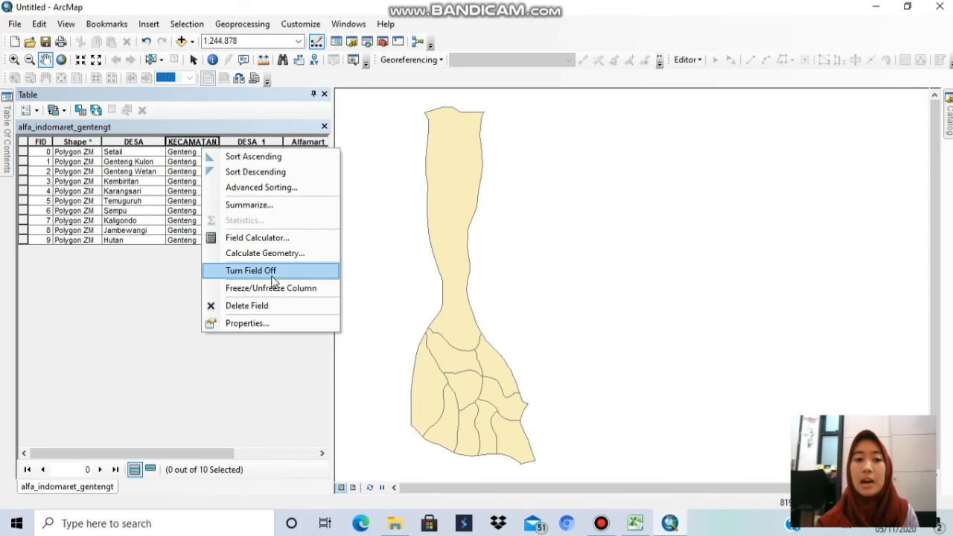
click(276, 306)
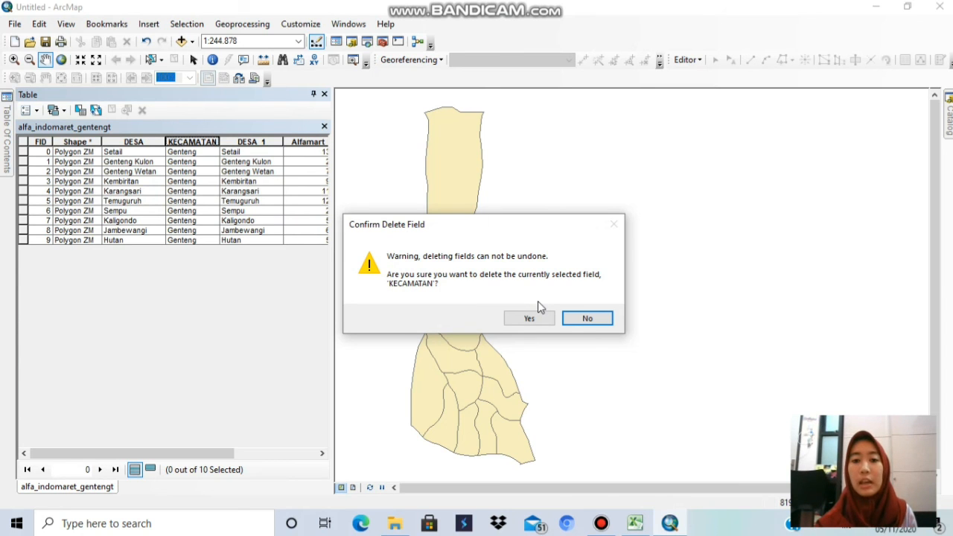
click(529, 317)
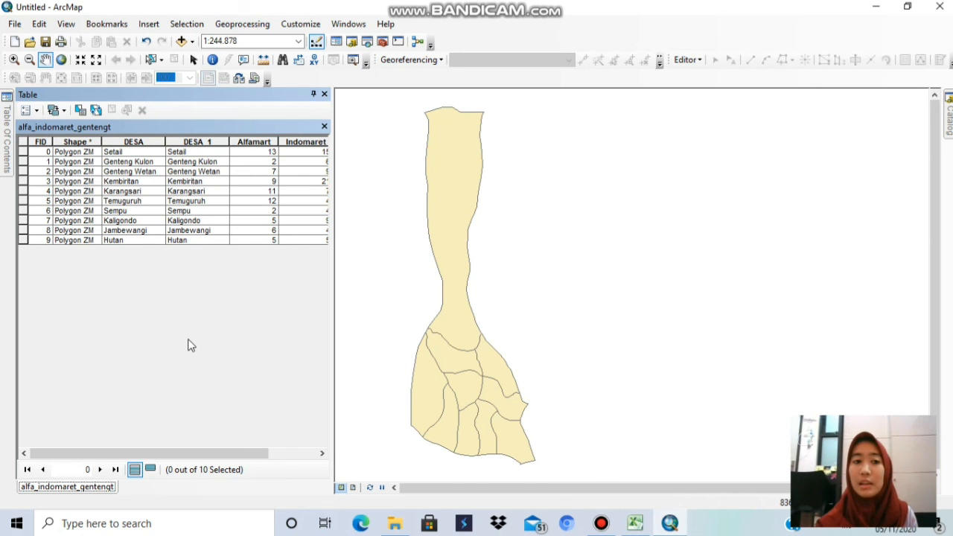
Add a Text field named Jalan with a length of 20 to the alfa_indomaret_gentengt table
click(36, 110)
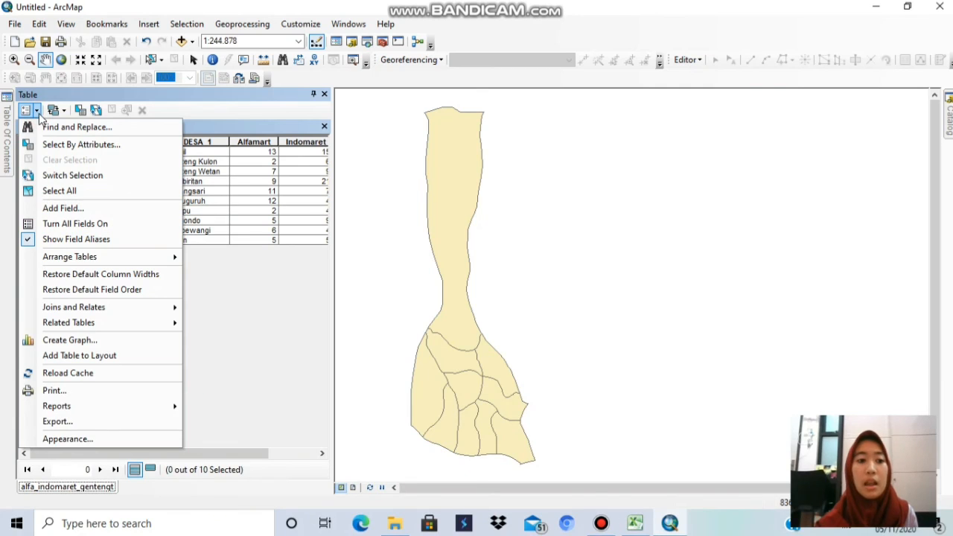
click(114, 210)
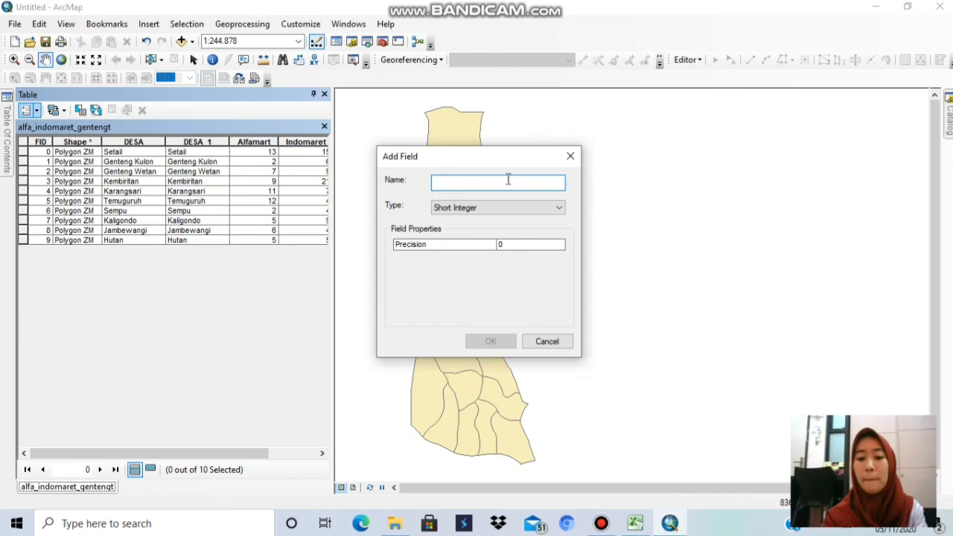
text(Jalan)
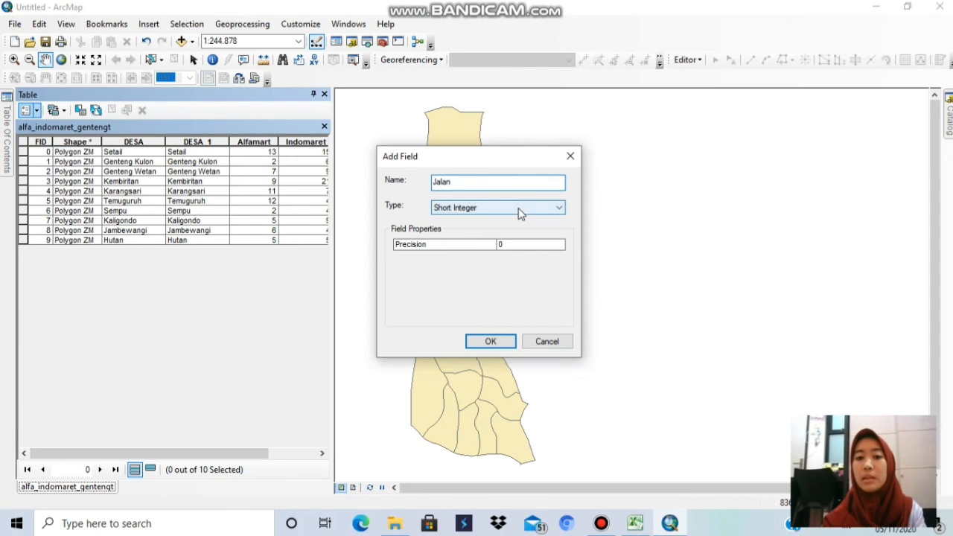
click(519, 208)
click(489, 259)
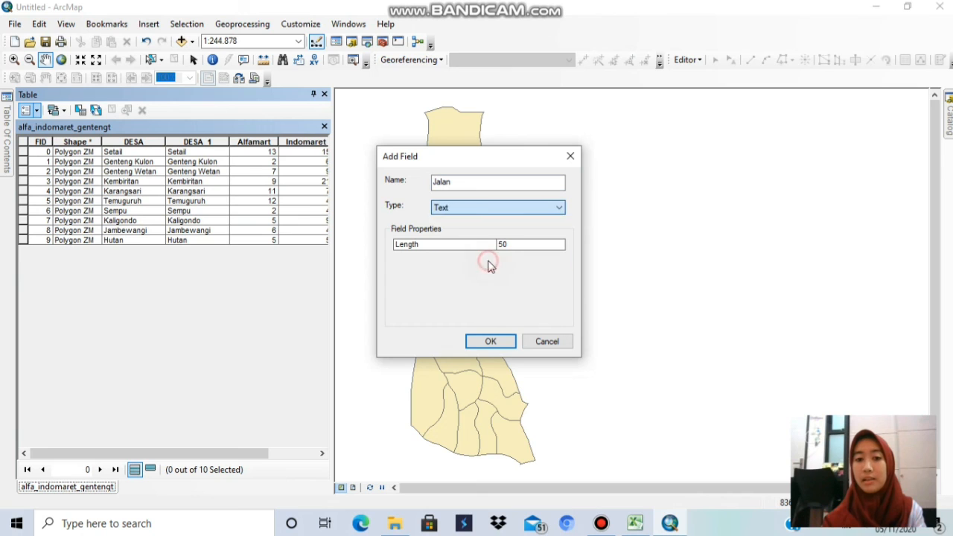
click(524, 249)
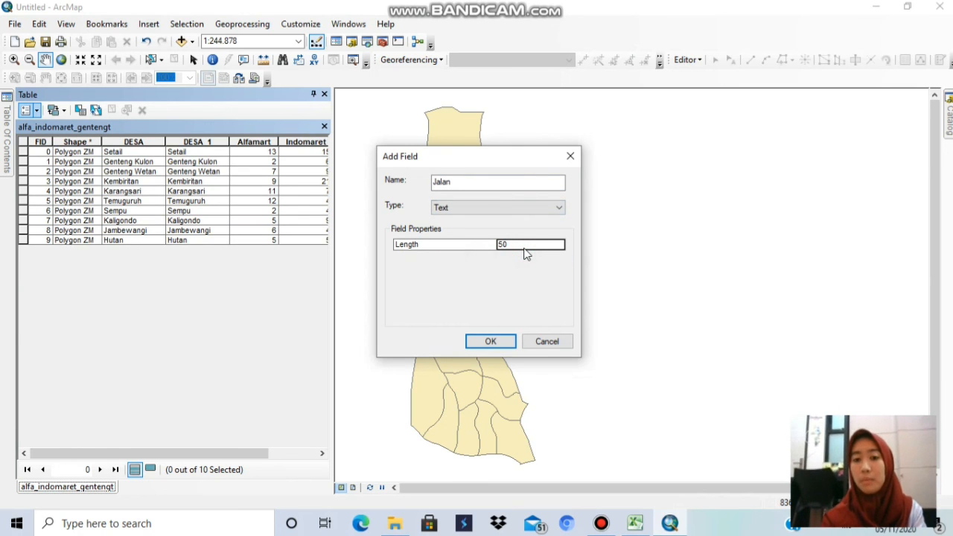
double_click(523, 248)
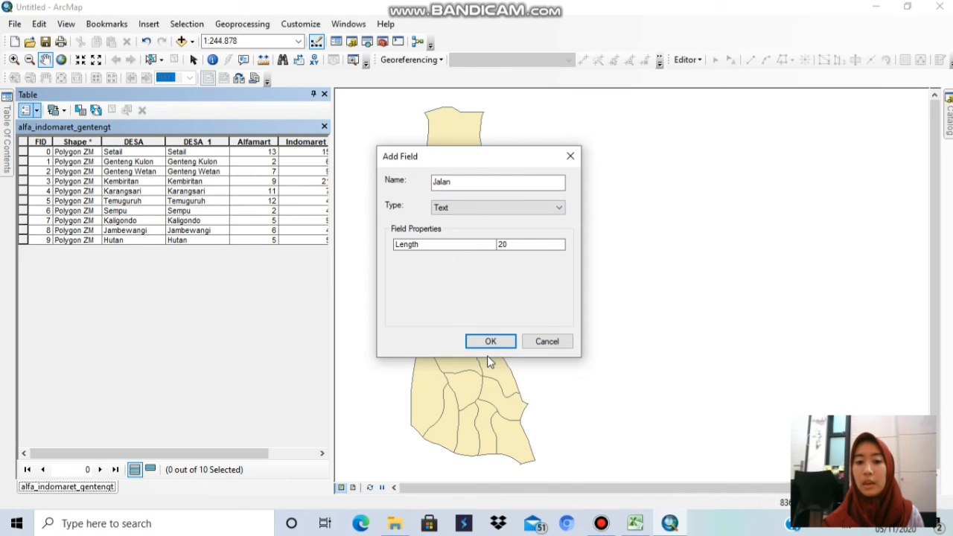
click(513, 343)
Start an edit session so the empty Jalan column of the alfa_indomaret_gentengt table can be filled in
mouse_move(68, 453)
mouse_down()
mouse_move(83, 464)
mouse_move(272, 467)
mouse_up()
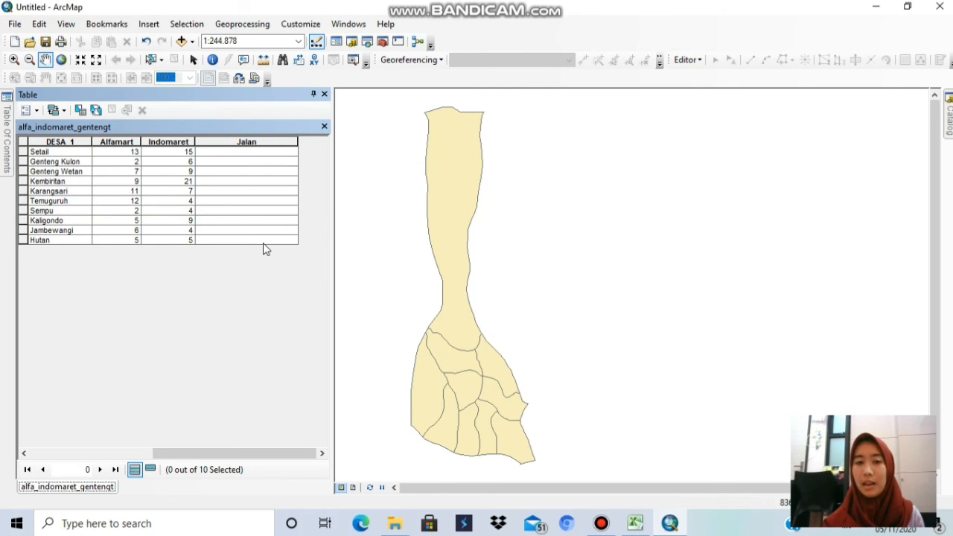
click(258, 170)
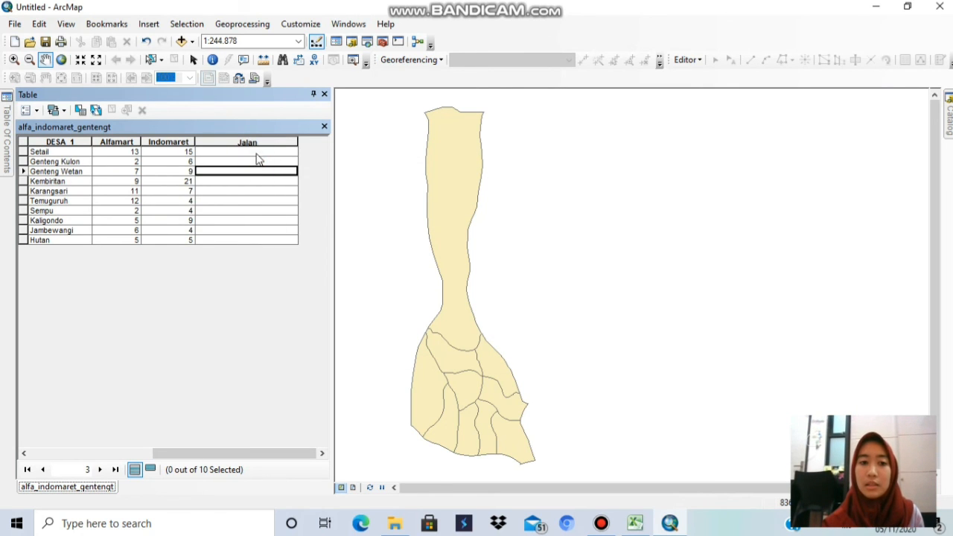
click(258, 152)
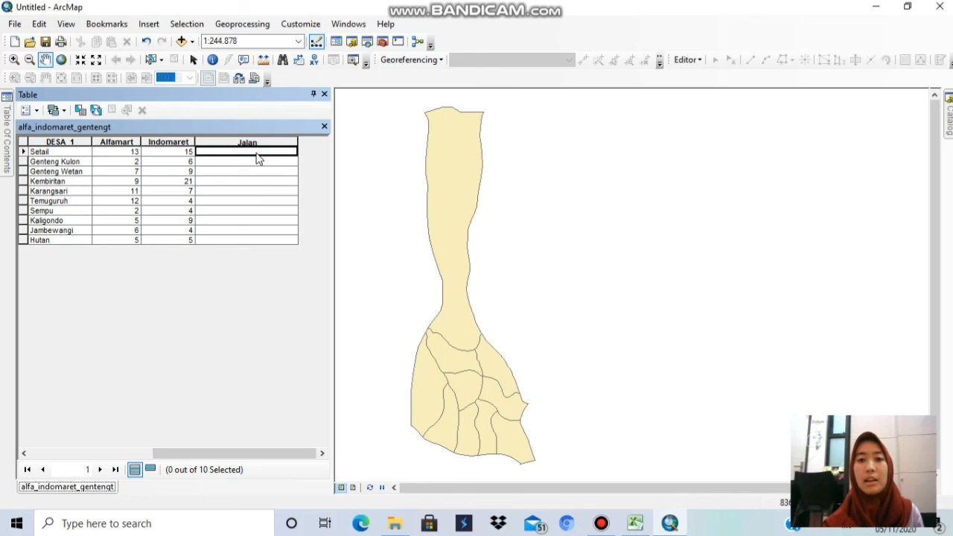
click(690, 59)
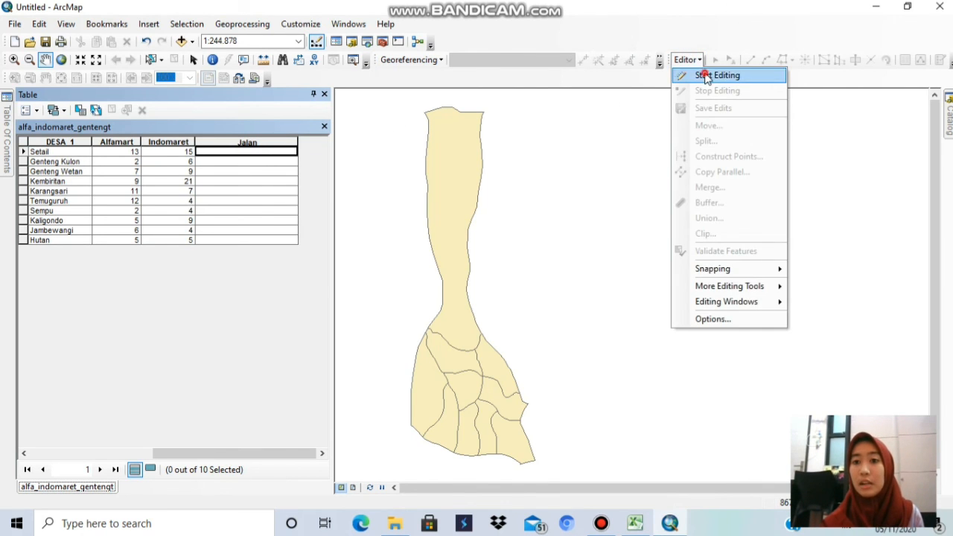
click(707, 74)
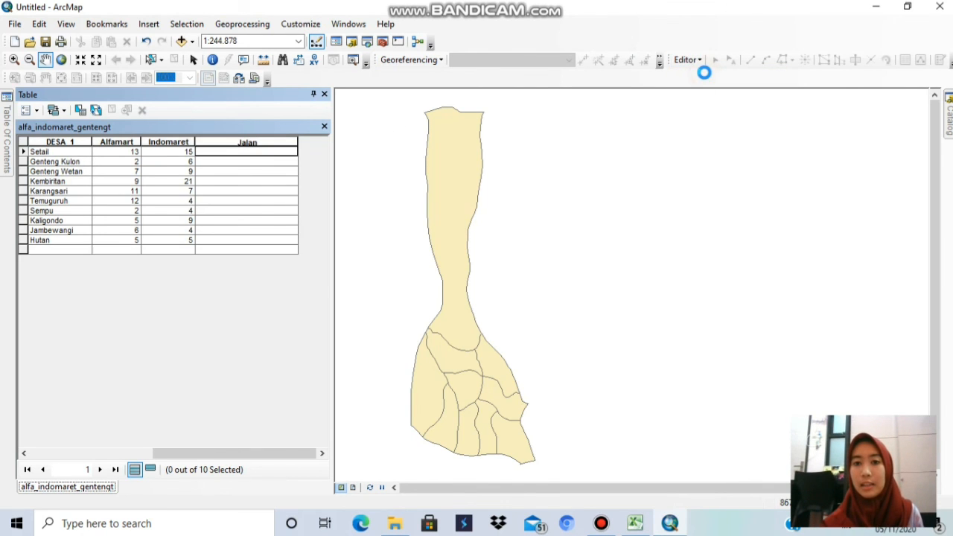
Fill the Jalan field with Apel for Setail, Jeruk for Genteng Kulon, Melon for Genteng Wetan and SirsaK for Kembiritan
click(263, 163)
click(260, 152)
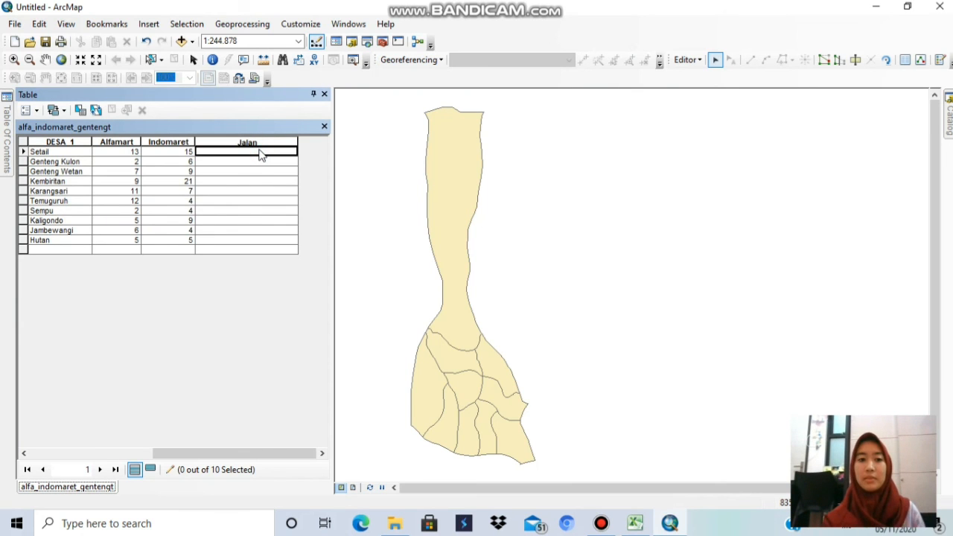
text(Apel)
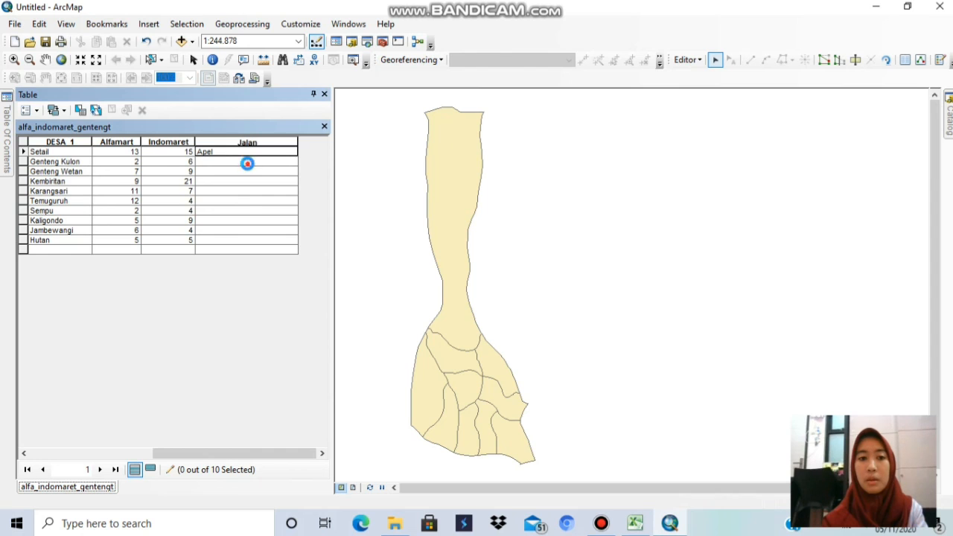
click(247, 163)
text(Jeruk)
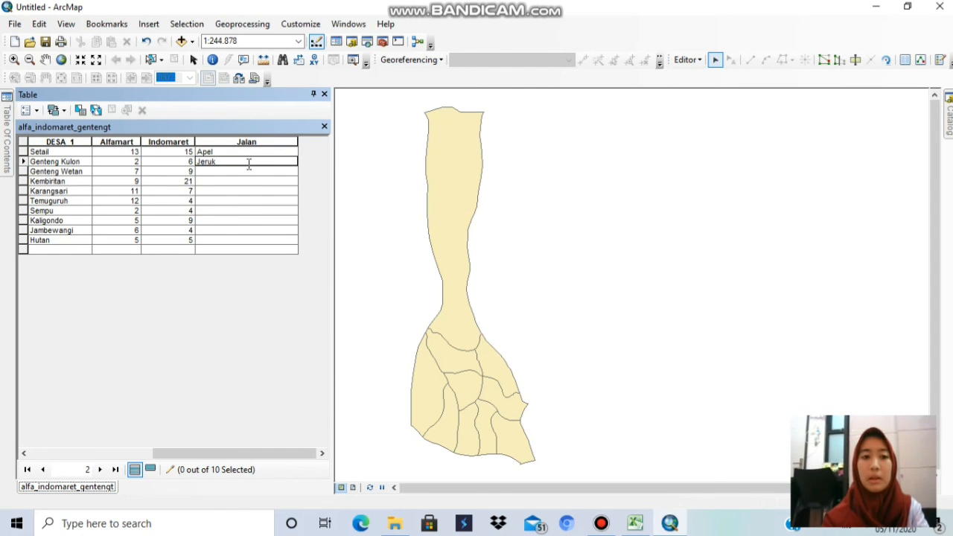
click(246, 173)
text(Melon)
click(245, 180)
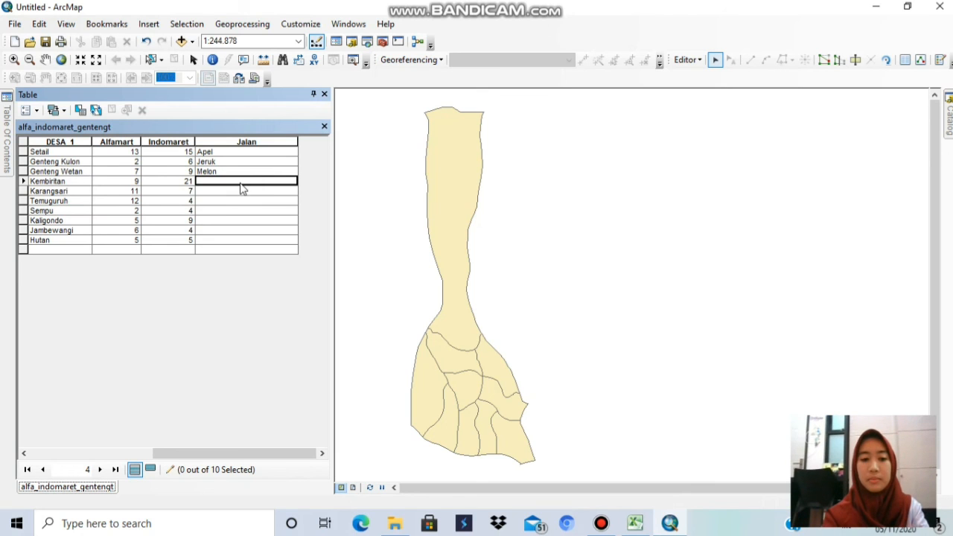
text(Sirsak)
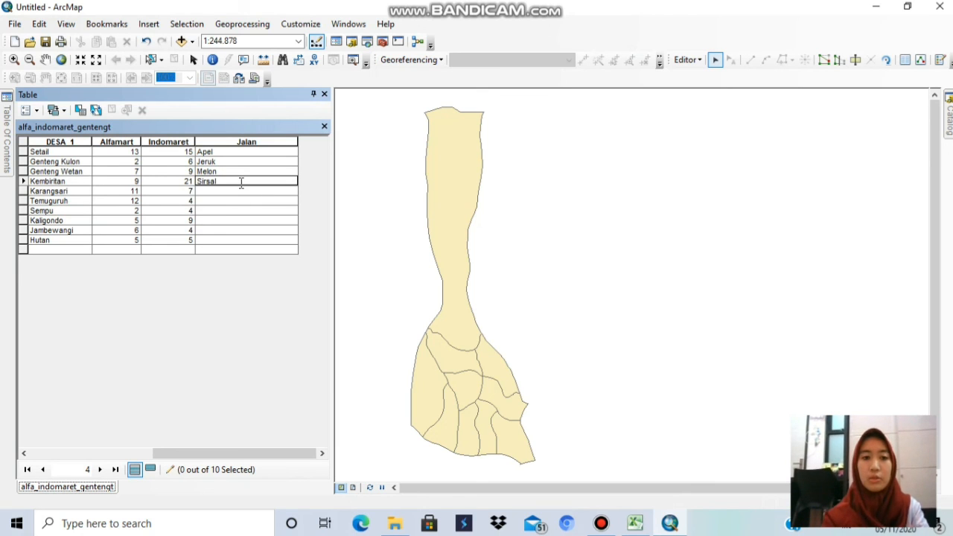
text(k)
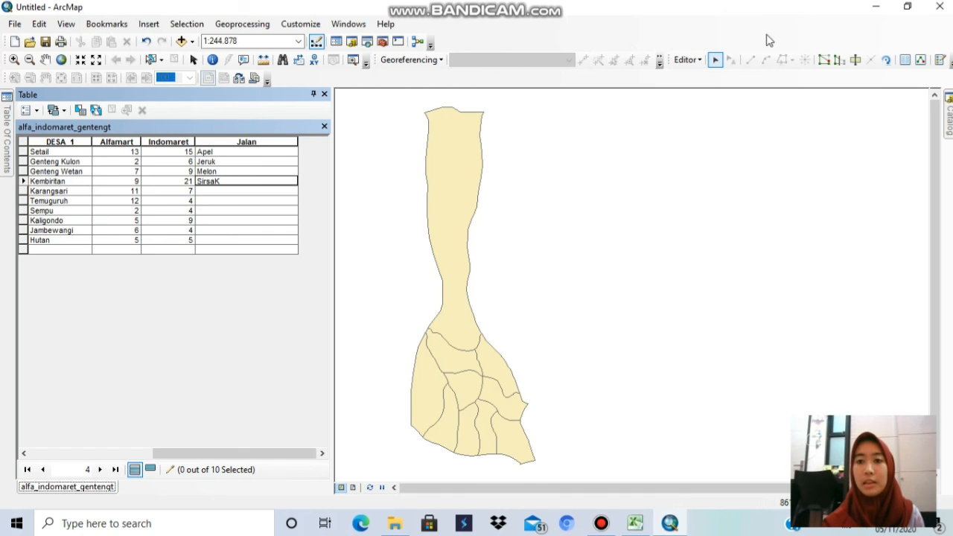
Save the edits to the Jalan values and stop the edit session
click(687, 60)
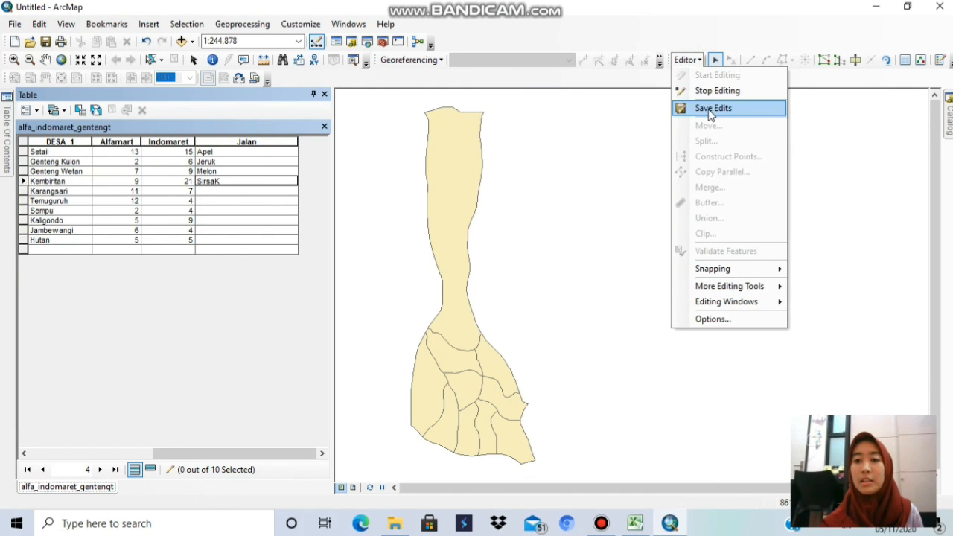
click(710, 109)
click(687, 60)
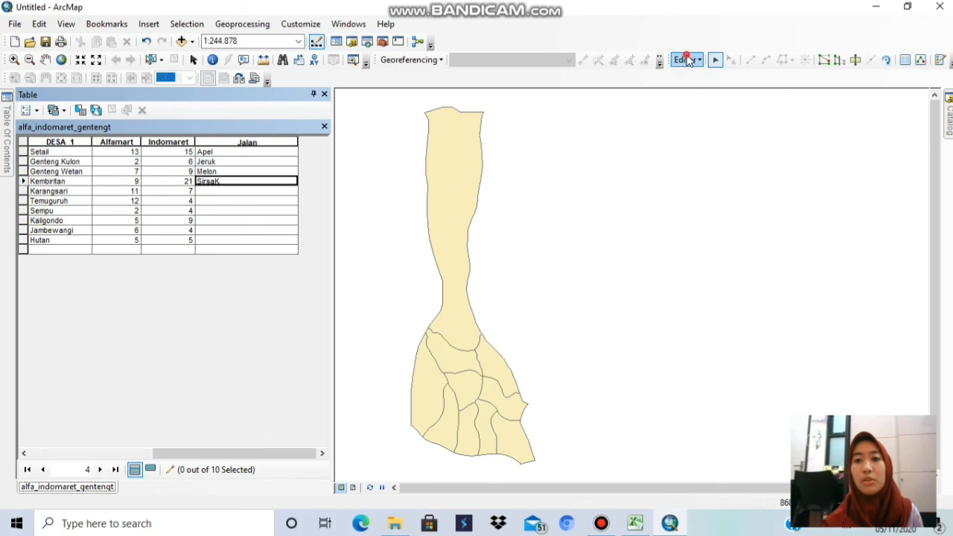
click(701, 90)
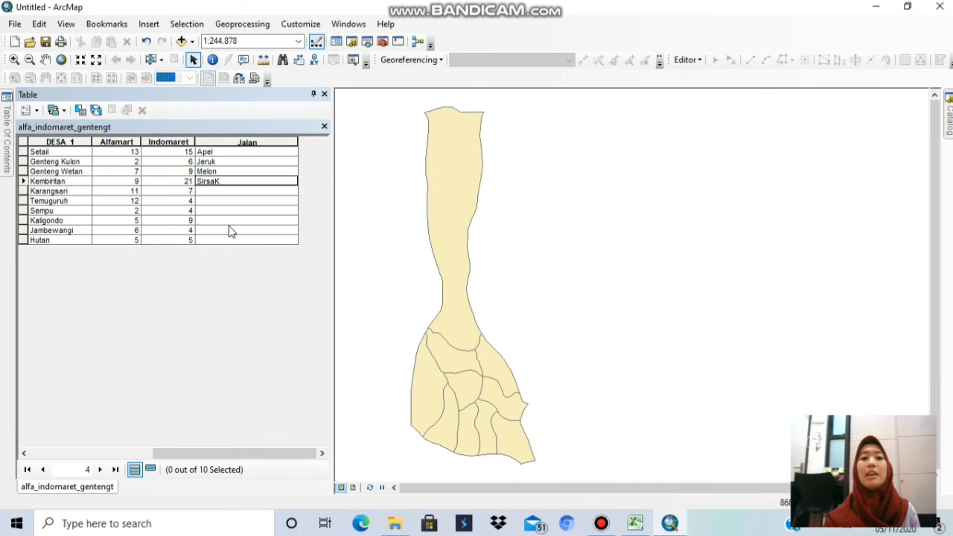
click(283, 201)
click(274, 183)
click(268, 153)
click(223, 212)
drag(189, 453, 3, 452)
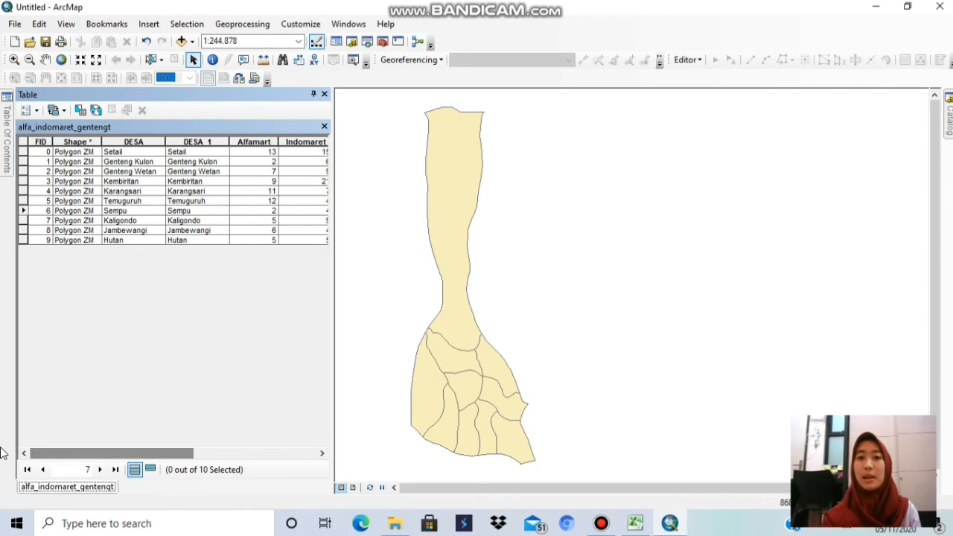